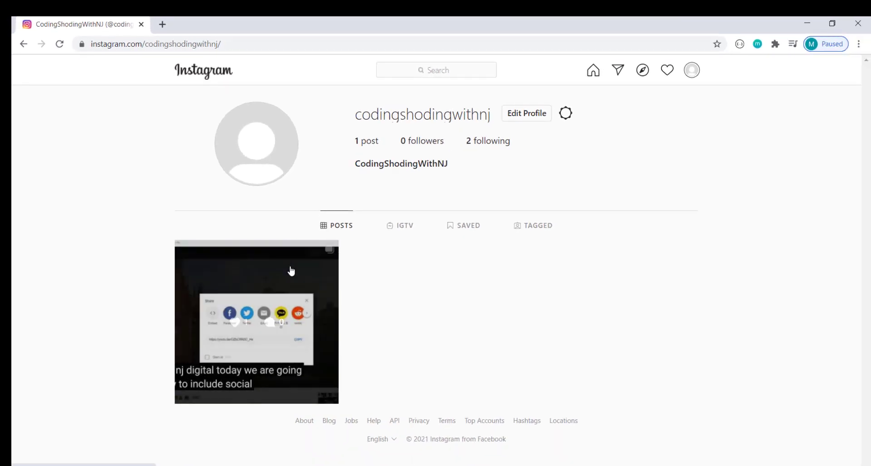
Open the single post thumbnail in the profile's Posts grid.
{"action": "left_click", "coordinate": [290, 270]}
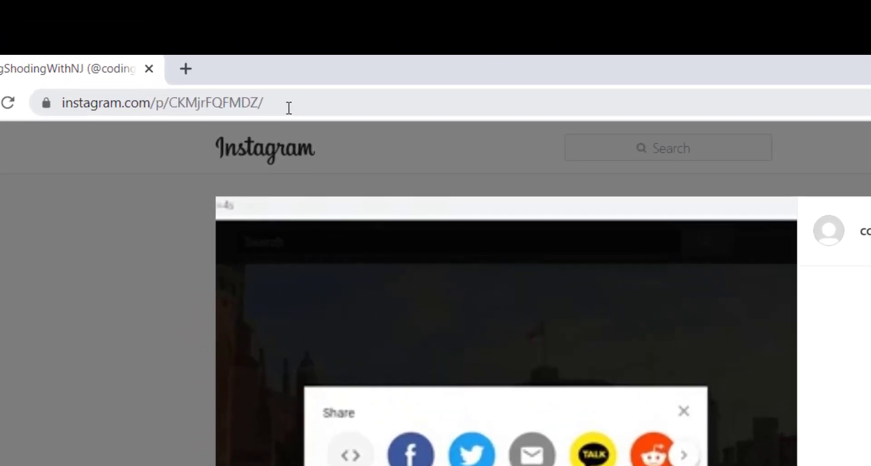
Copy the post's URL and load it in a new browser tab.
{"action": "left_click", "coordinate": [314, 102]}
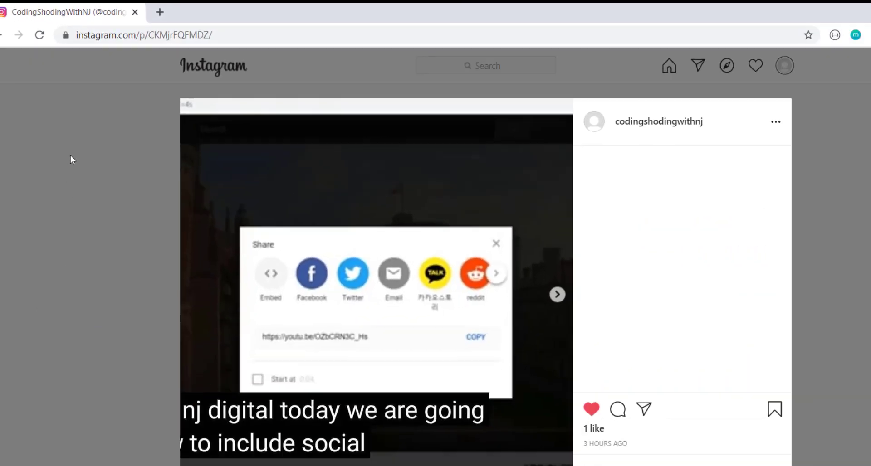
{"action": "key", "text": "ctrl+a"}
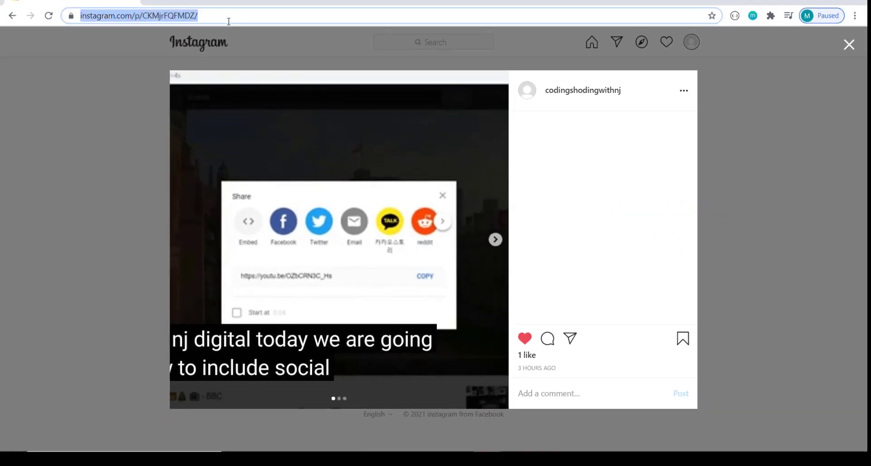
{"action": "key", "text": "ctrl+c"}
{"action": "key", "text": "ctrl+t"}
{"action": "key", "text": "ctrl+v"}
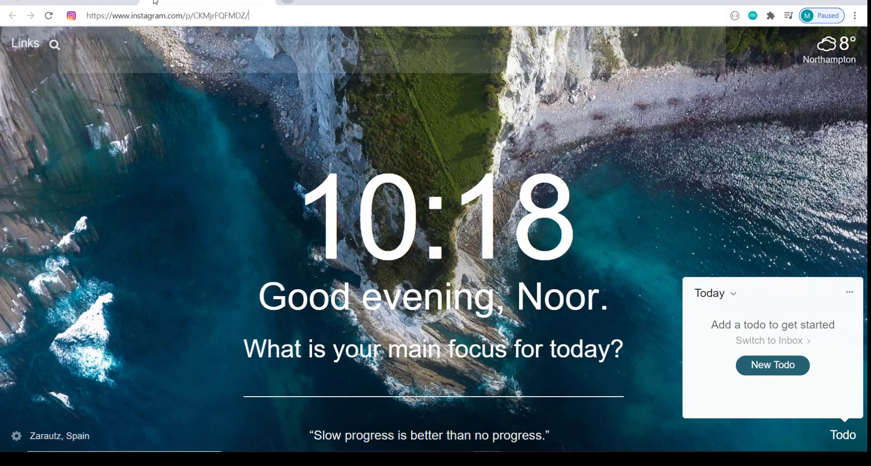
{"action": "key", "text": "Return"}
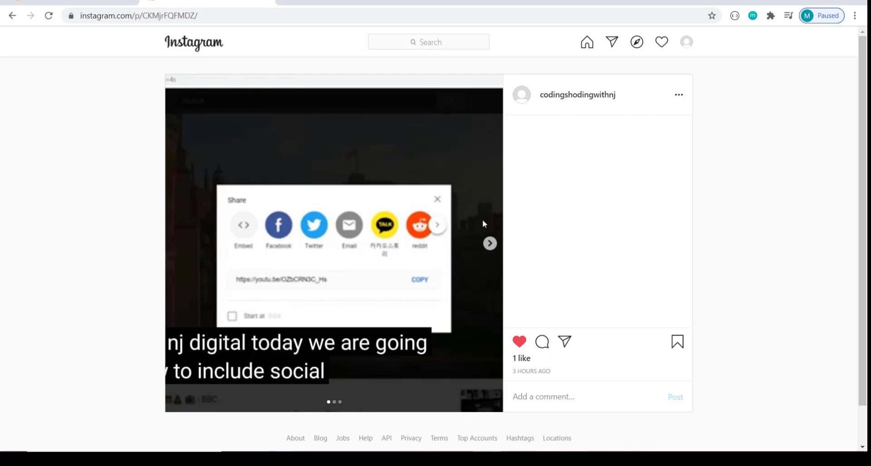
{"action": "key", "text": "alt+Tab"}
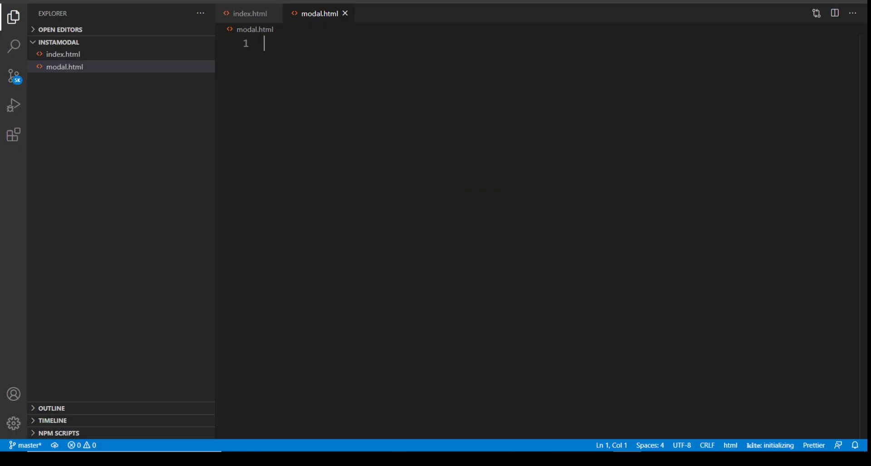
{"action": "mouse_move", "coordinate": [96, 42]}
{"action": "left_click", "coordinate": [76, 55]}
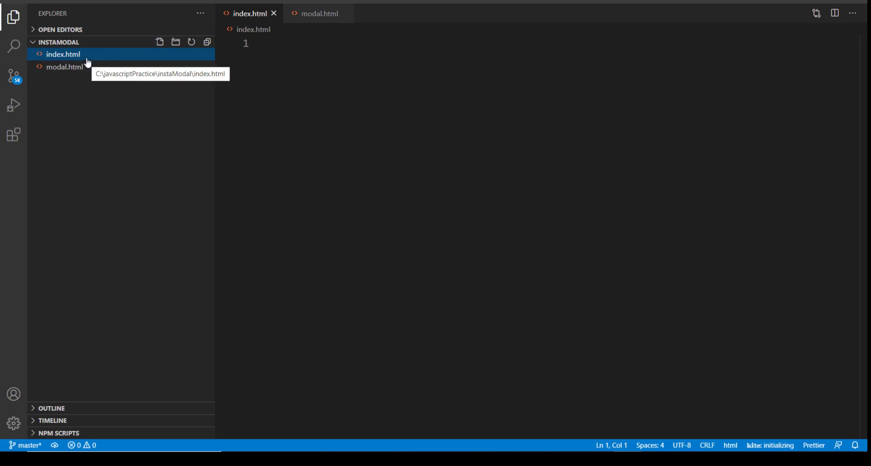
{"action": "left_click", "coordinate": [61, 67]}
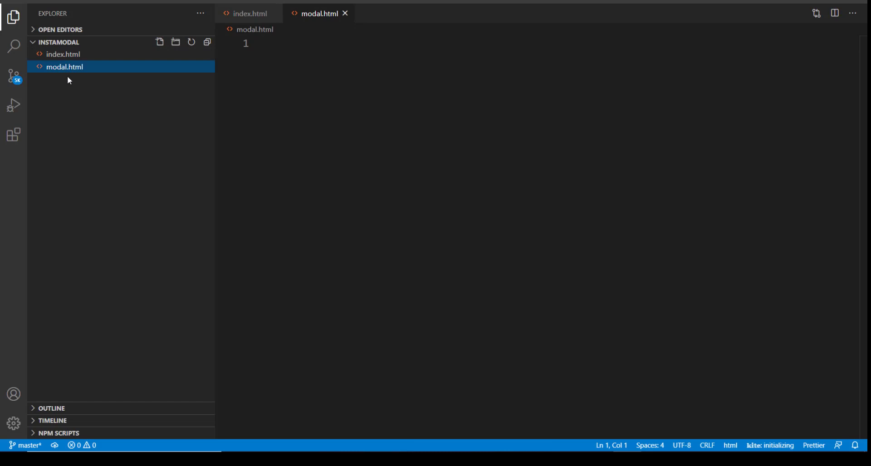
{"action": "left_click", "coordinate": [71, 56]}
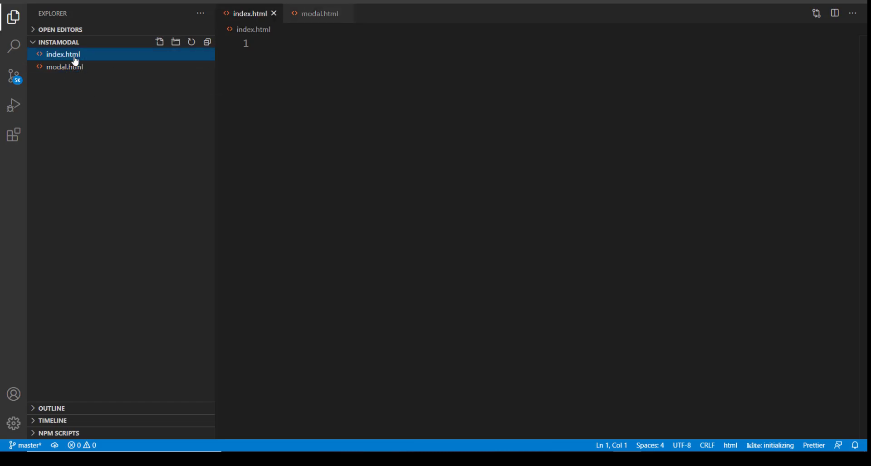
{"action": "left_click", "coordinate": [86, 68]}
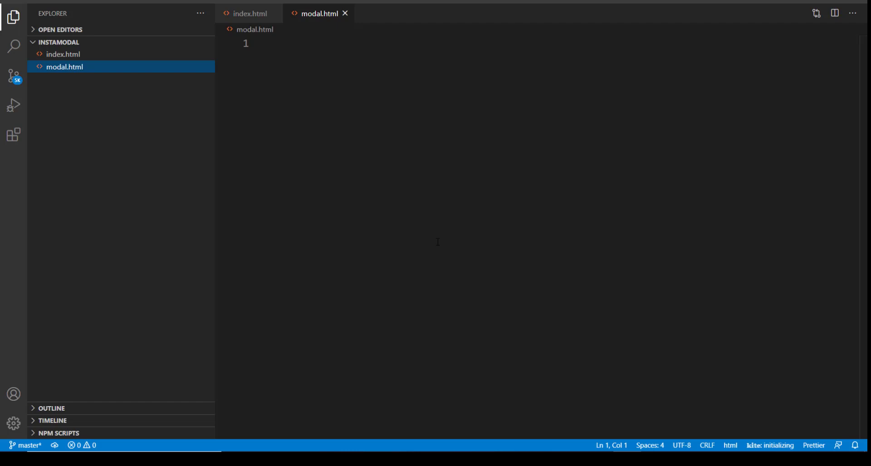
{"action": "key", "text": "alt+Tab"}
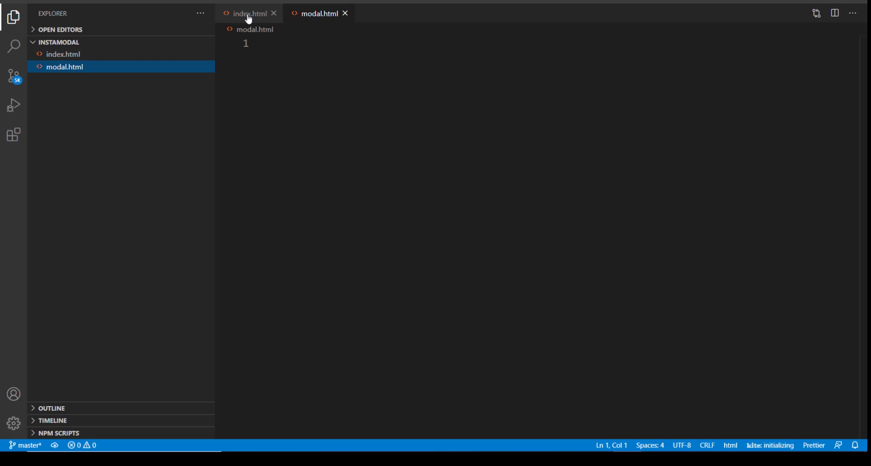
Expand '!' into HTML5 boilerplate in index.html, with the cursor in the body.
{"action": "left_click", "coordinate": [249, 14]}
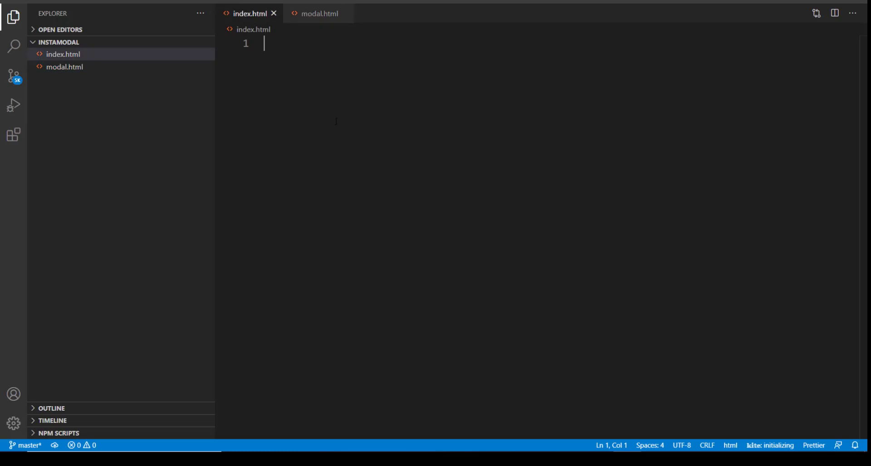
{"action": "type", "text": "!"}
{"action": "key", "text": "Tab"}
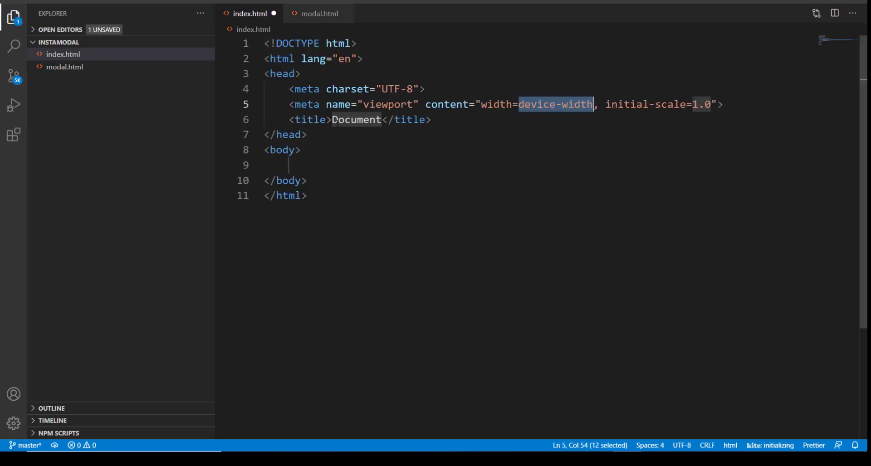
{"action": "left_click", "coordinate": [292, 165]}
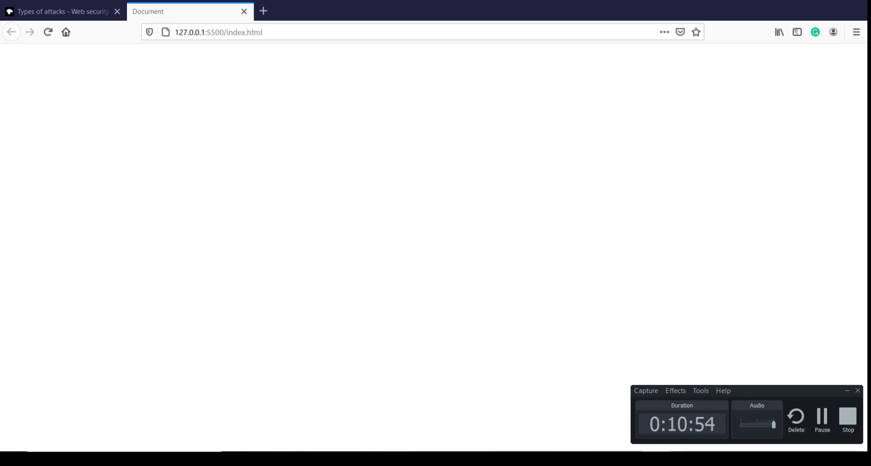
Tile VS Code and Firefox side by side and close the extra web security tab.
{"action": "left_click", "coordinate": [830, 3]}
{"action": "left_click_drag", "start_coordinate": [723, 127], "coordinate": [861, 134]}
{"action": "left_click", "coordinate": [435, 204]}
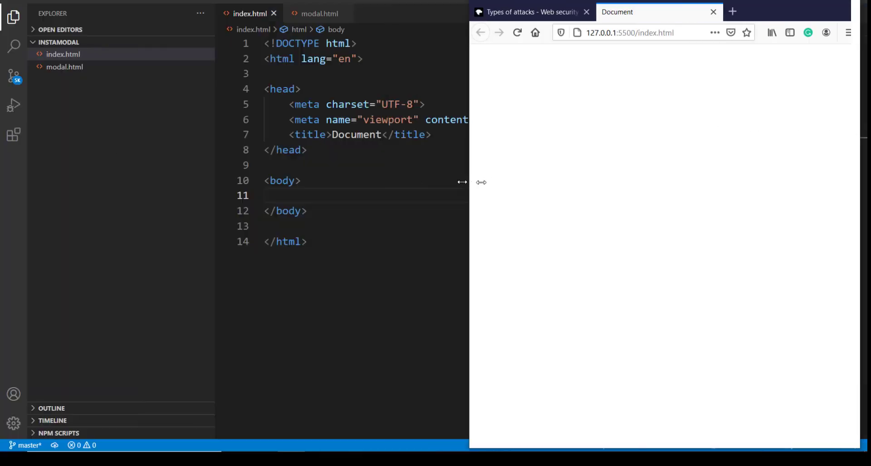
{"action": "mouse_move", "coordinate": [476, 7]}
{"action": "left_mouse_down"}
{"action": "mouse_move", "coordinate": [399, 20]}
{"action": "mouse_move", "coordinate": [245, 6]}
{"action": "left_mouse_up"}
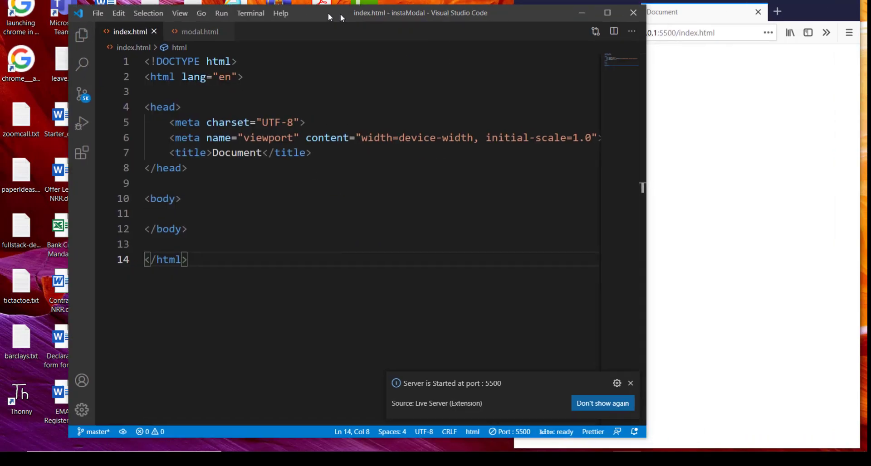
{"action": "left_click_drag", "start_coordinate": [572, 184], "coordinate": [439, 183]}
{"action": "double_click", "coordinate": [272, 7]}
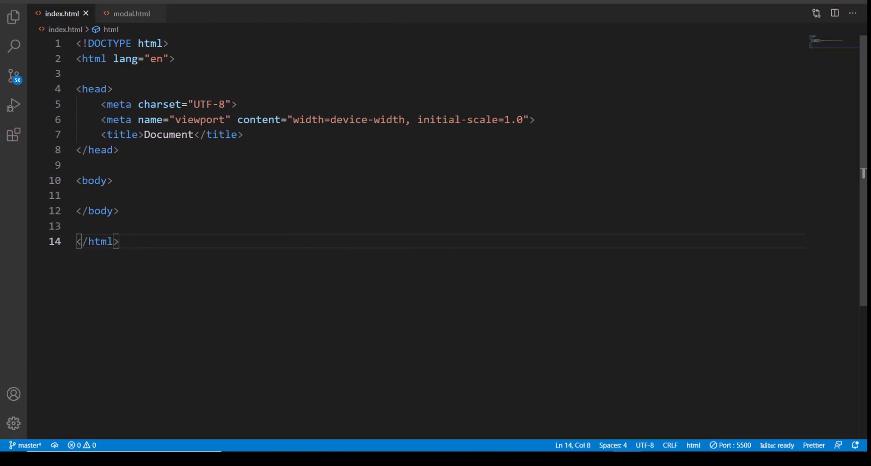
{"action": "left_click_drag", "start_coordinate": [272, 16], "coordinate": [272, 3]}
{"action": "left_click_drag", "start_coordinate": [514, 177], "coordinate": [450, 176]}
{"action": "left_click", "coordinate": [574, 11]}
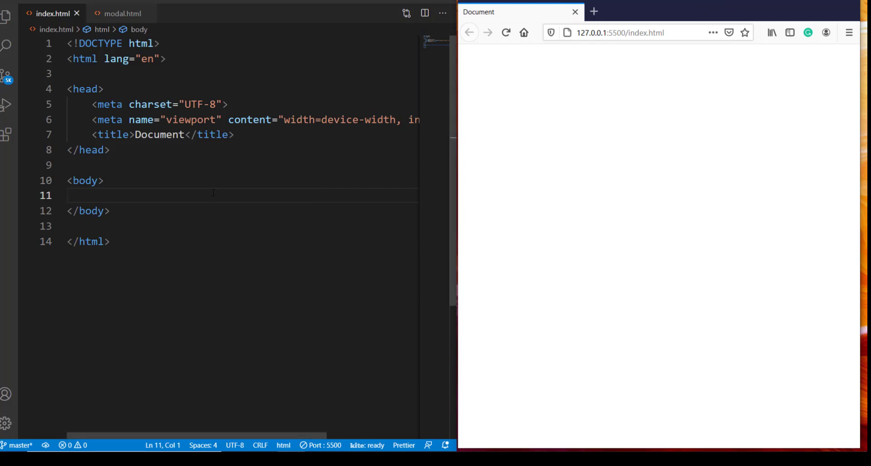
Add an 'Index Page' h1 and a main div with lorem ipsum text, then save.
{"action": "left_click", "coordinate": [132, 181]}
{"action": "key", "text": "Return"}
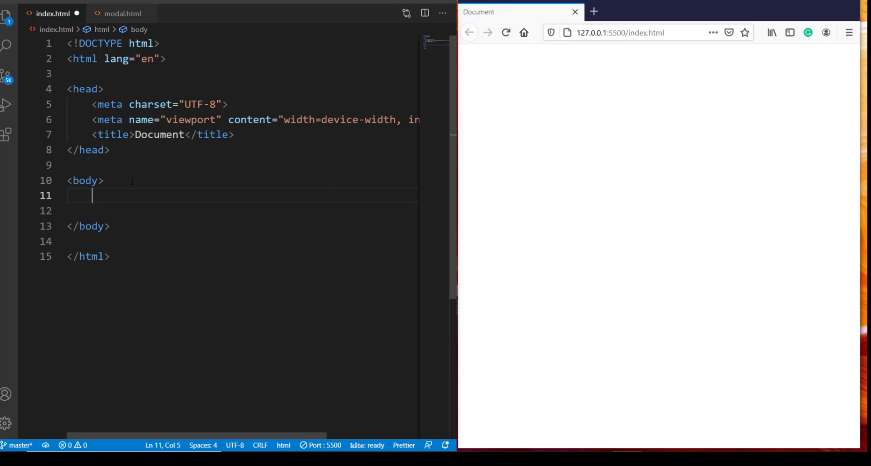
{"action": "type", "text": "h1"}
{"action": "key", "text": "Tab"}
{"action": "type", "text": "In"}
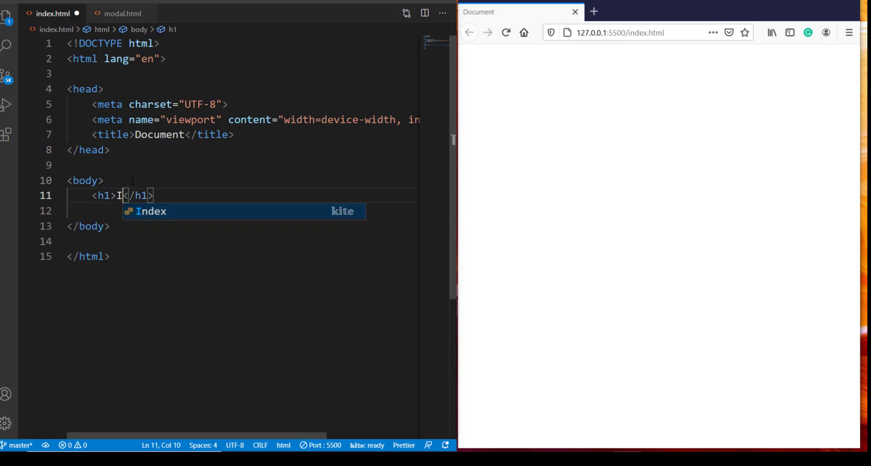
{"action": "type", "text": "dex P"}
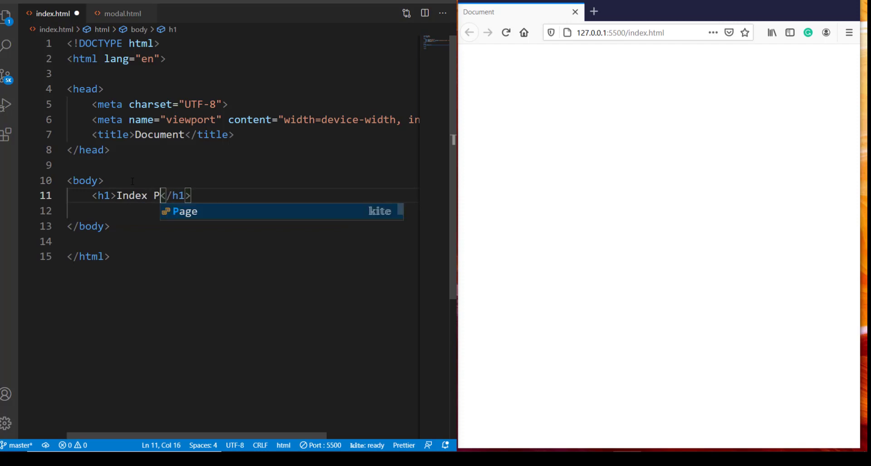
{"action": "type", "text": "age"}
{"action": "key", "text": "End"}
{"action": "key", "text": "Return"}
{"action": "type", "text": "di"}
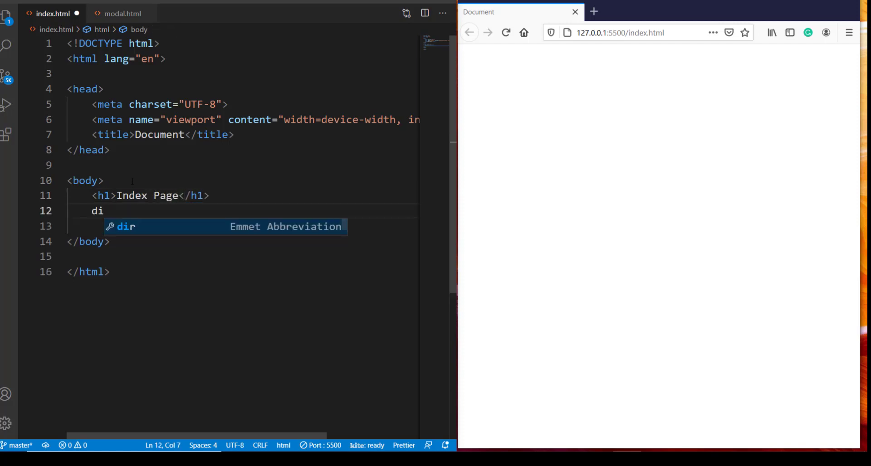
{"action": "type", "text": "v.main"}
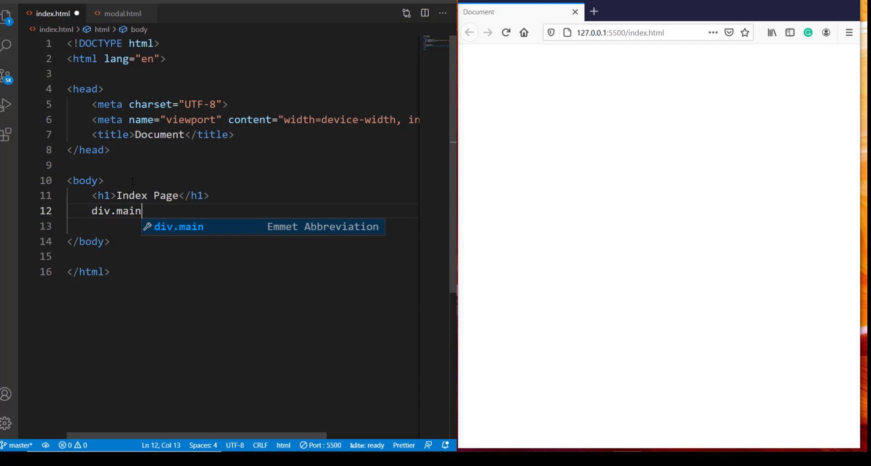
{"action": "key", "text": "Tab"}
{"action": "key", "text": "Return"}
{"action": "type", "text": "lorem"}
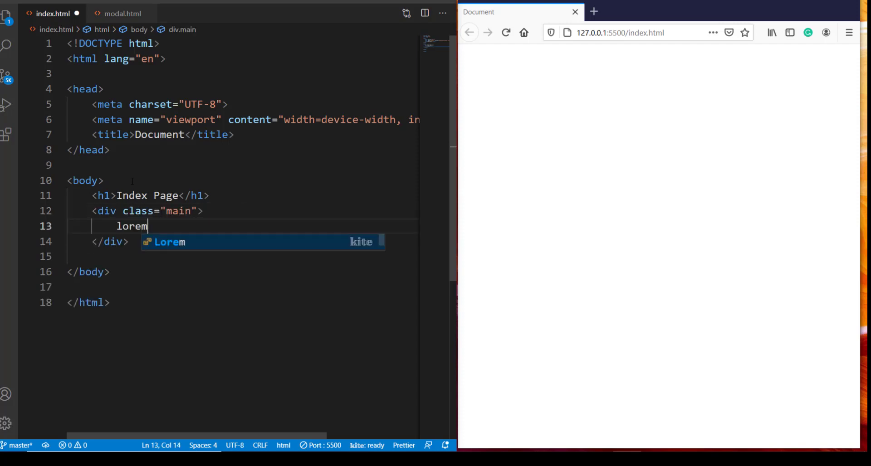
{"action": "type", "text": "30"}
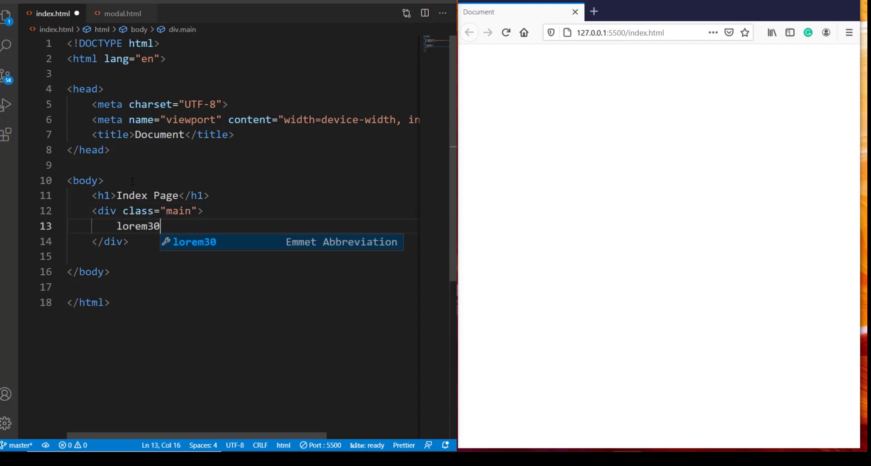
{"action": "key", "text": "Tab"}
{"action": "key", "text": "ctrl+s"}
Add a 'show post' button below the modal div and save index.html.
{"action": "key", "text": "Down"}
{"action": "key", "text": "End"}
{"action": "key", "text": "Return"}
{"action": "type", "text": "div.mod"}
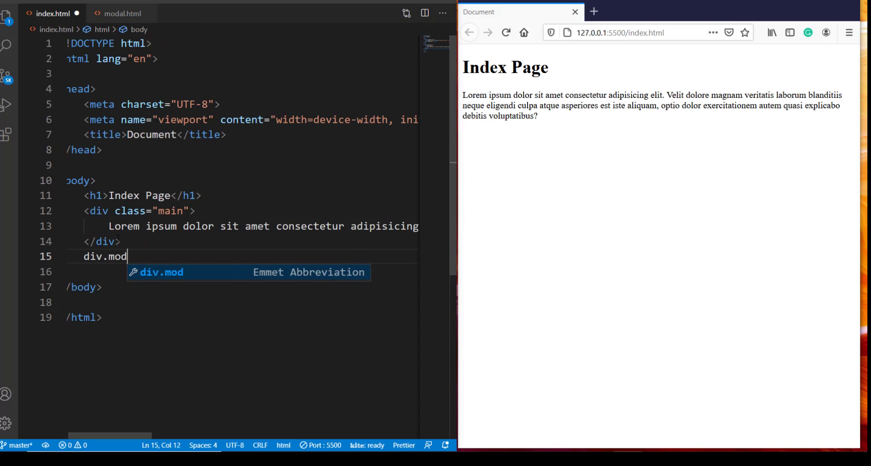
{"action": "type", "text": "al\"></div>"}
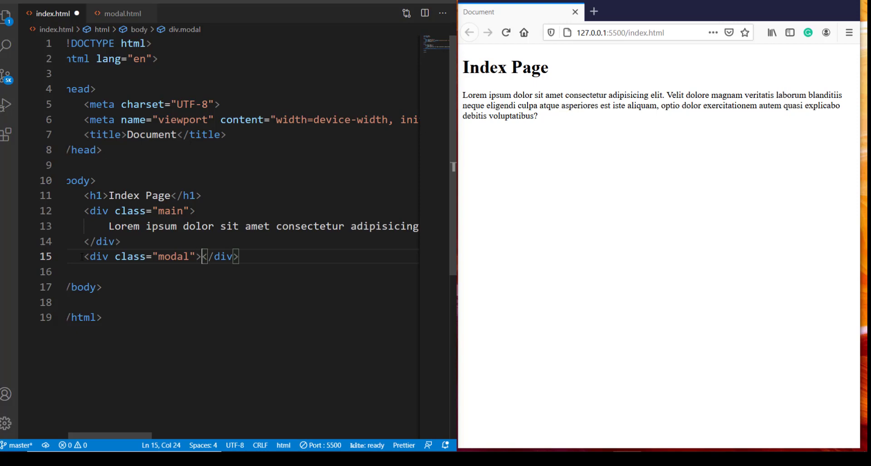
{"action": "key", "text": "End"}
{"action": "key", "text": "Return"}
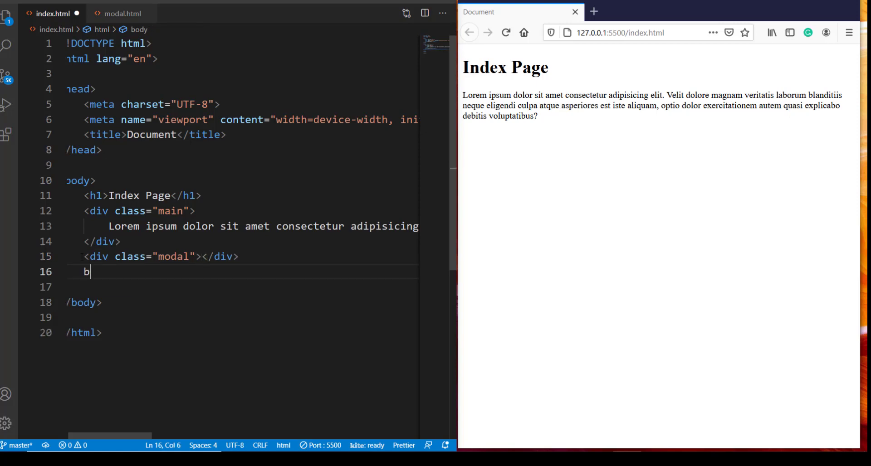
{"action": "type", "text": "button"}
{"action": "key", "text": "Tab"}
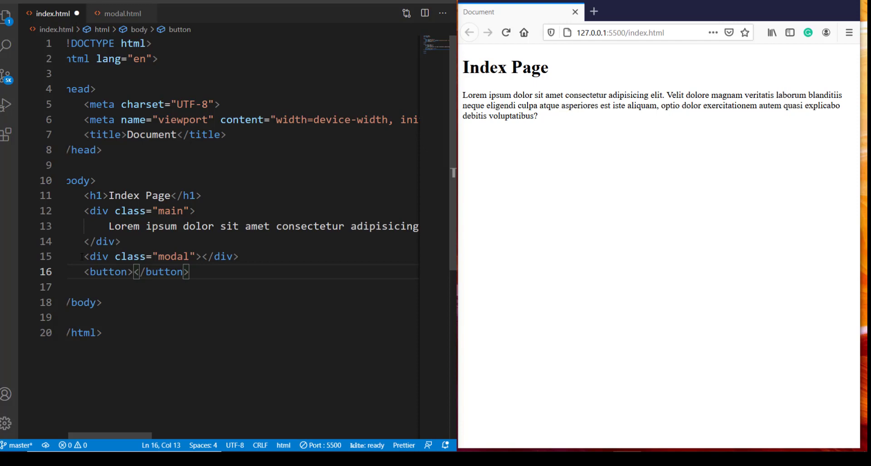
{"action": "type", "text": "show"}
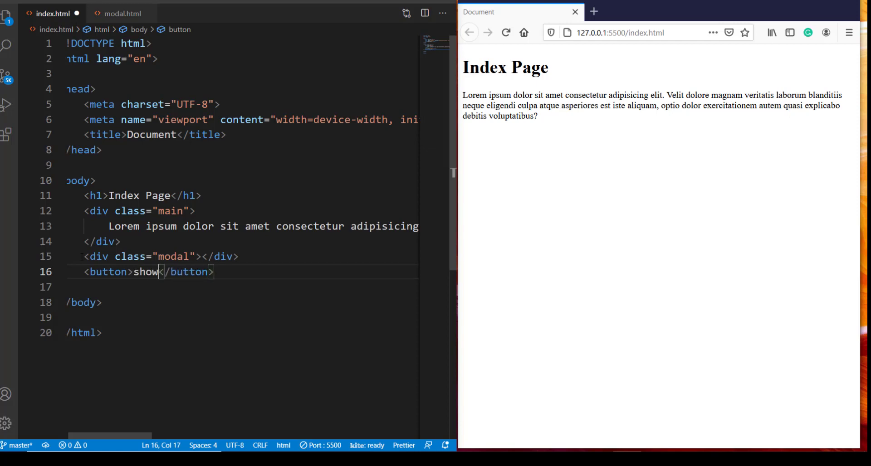
{"action": "type", "text": " post"}
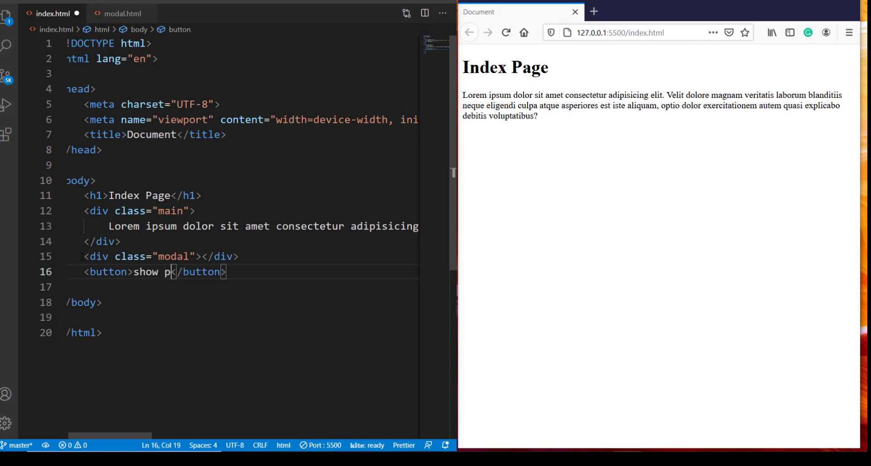
{"action": "type", "text": "ost"}
{"action": "key", "text": "ctrl+s"}
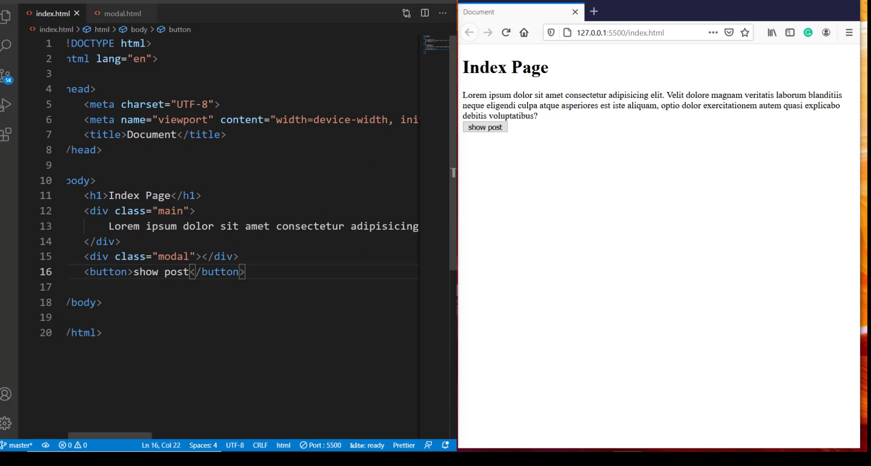
Style h1 text-align:center, div.main margin 1% 12%, and button margin-left 45%, saving each.
{"action": "key", "text": "ctrl+z"}
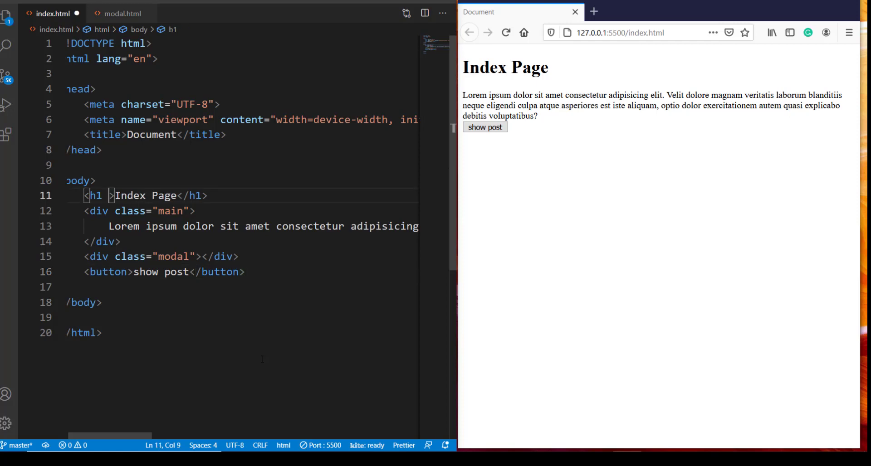
{"action": "type", "text": "style"}
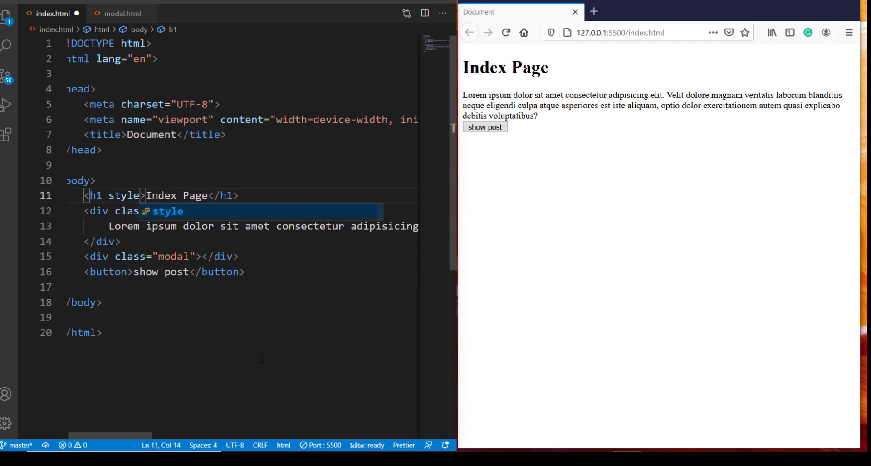
{"action": "type", "text": "=\""}
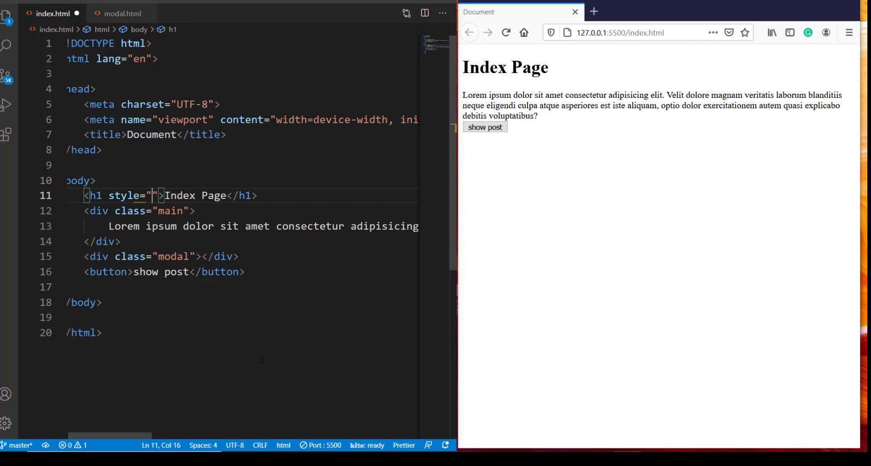
{"action": "type", "text": "text-align"}
{"action": "type", "text": ":center;"}
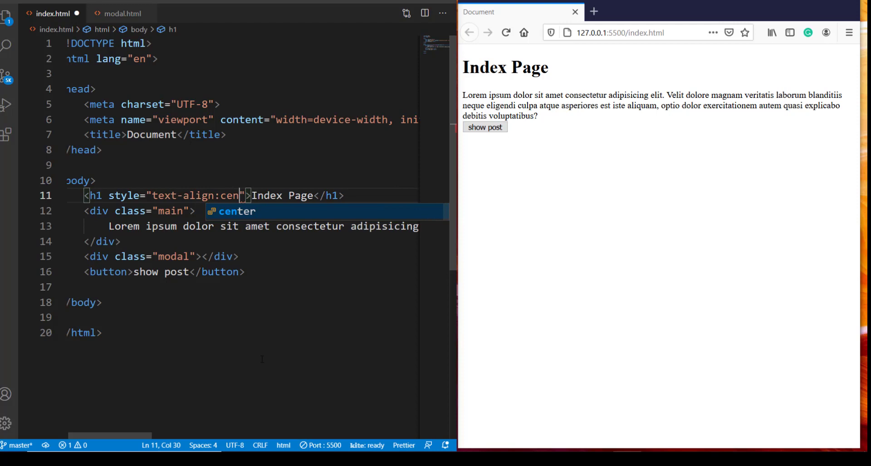
{"action": "key", "text": "ctrl+s"}
{"action": "key", "text": "Down"}
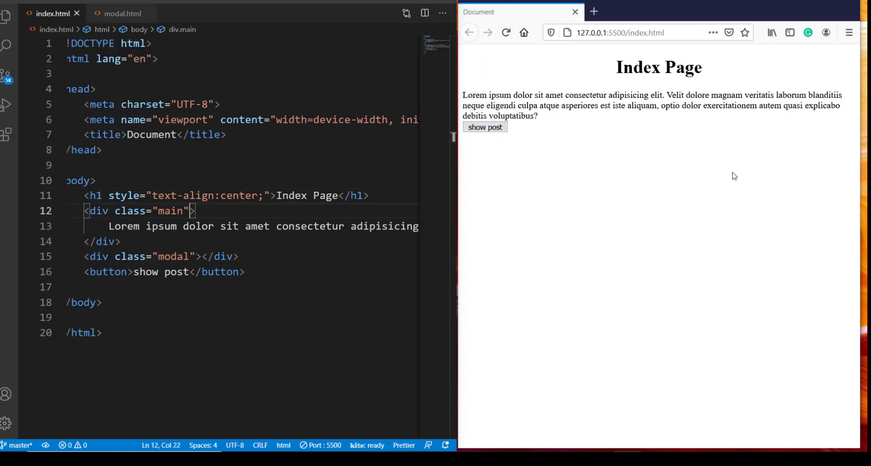
{"action": "type", "text": "styl"}
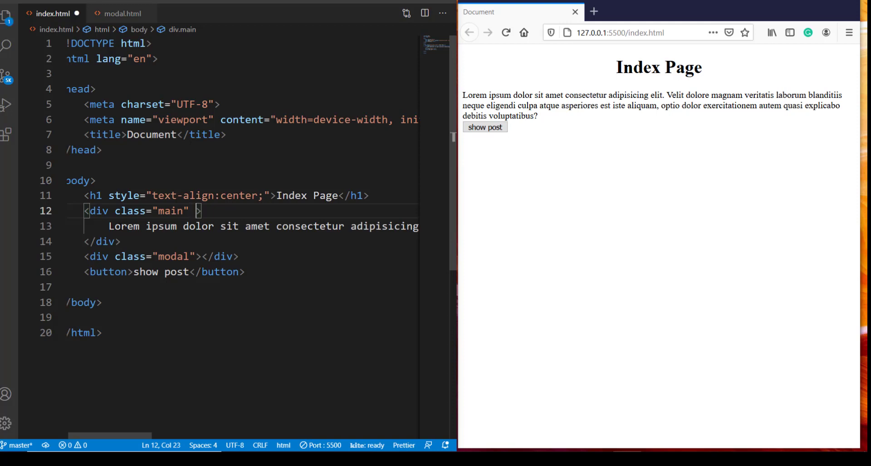
{"action": "type", "text": "e"}
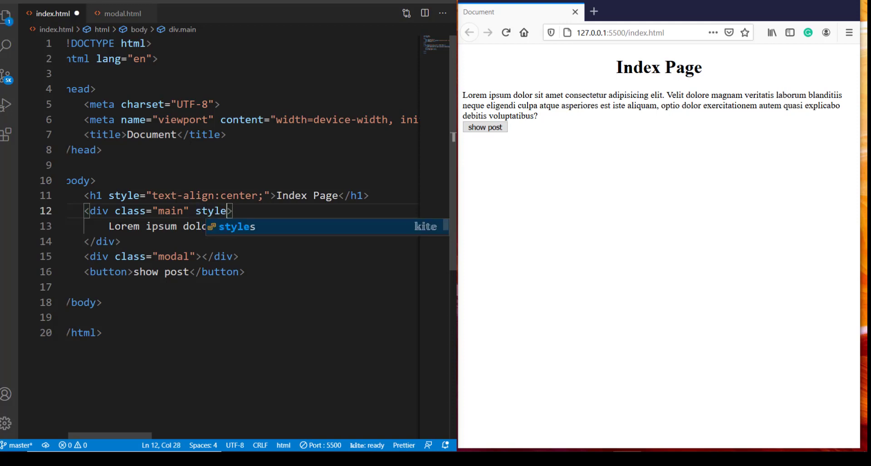
{"action": "type", "text": "=\"margin:"}
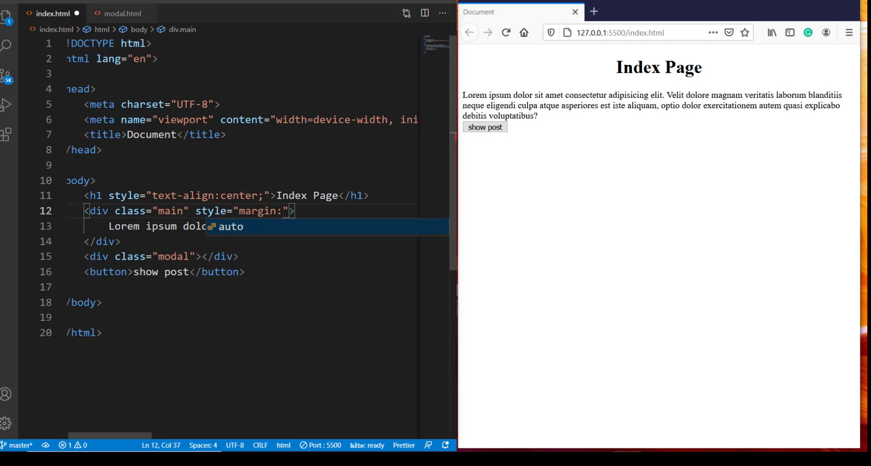
{"action": "type", "text": "1"}
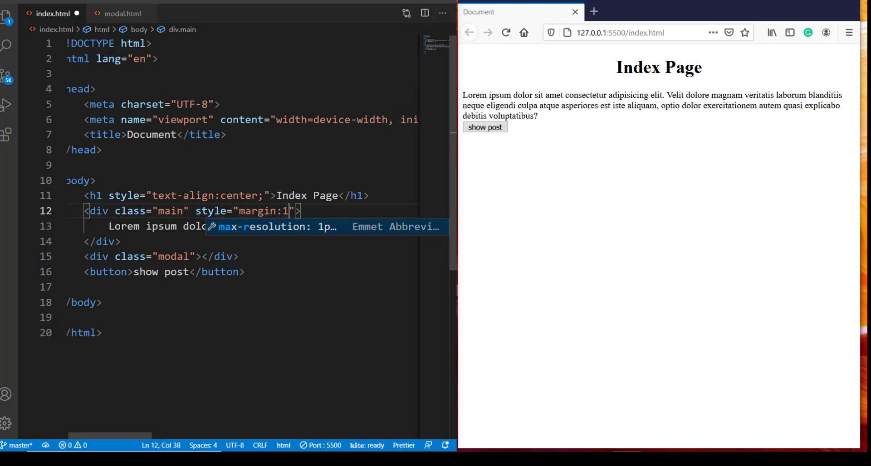
{"action": "type", "text": "% "}
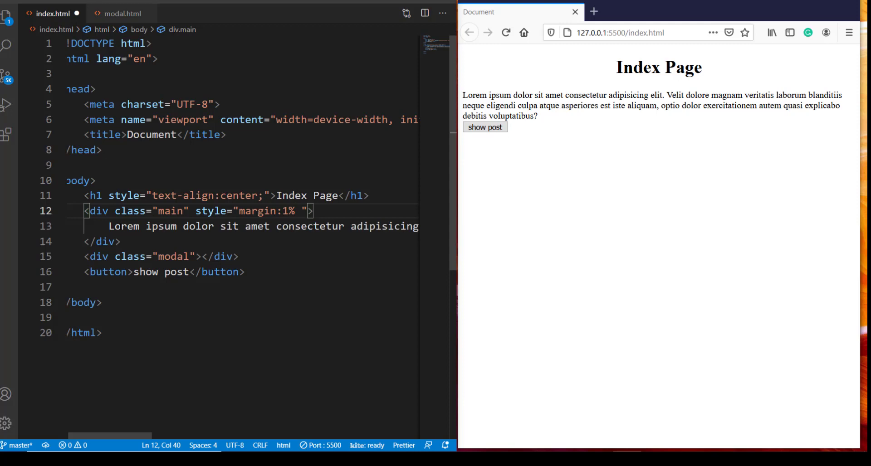
{"action": "type", "text": "1"}
{"action": "type", "text": "5"}
{"action": "type", "text": "%"}
{"action": "key", "text": "ctrl+s"}
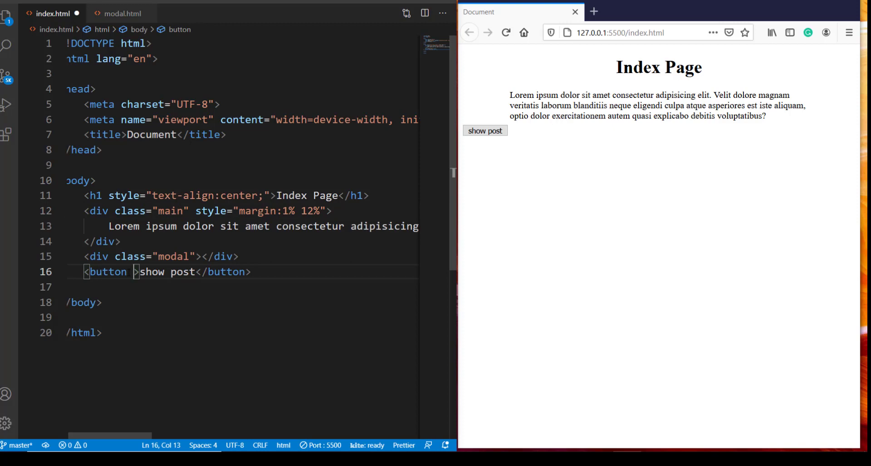
{"action": "type", "text": "style="}
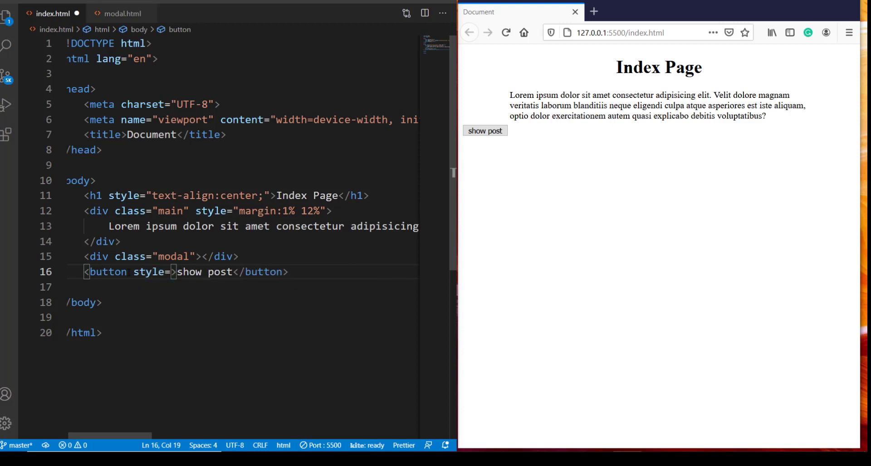
{"action": "type", "text": "\"margin-"}
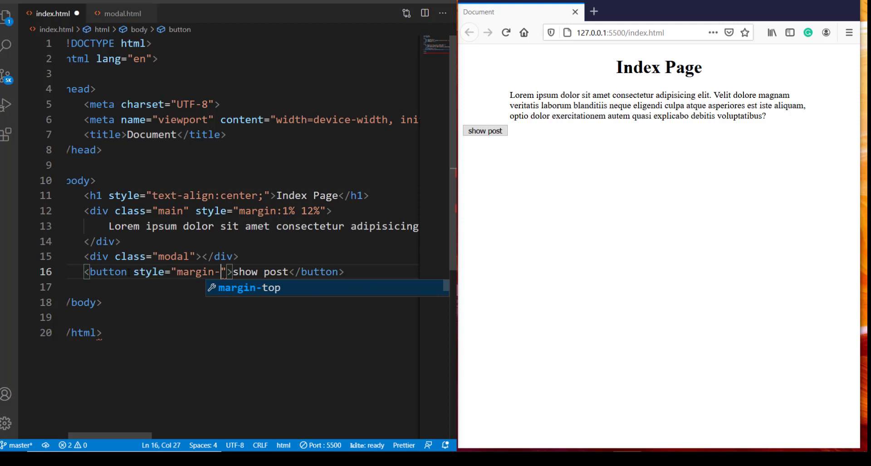
{"action": "type", "text": "left:"}
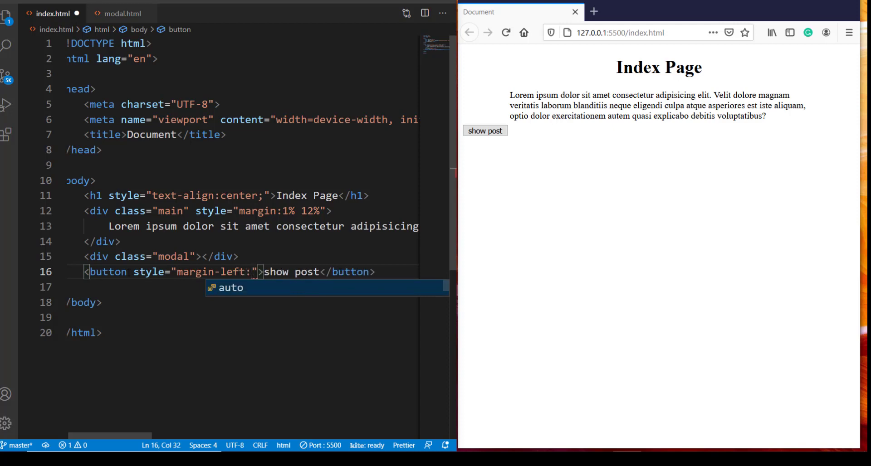
{"action": "type", "text": "45%"}
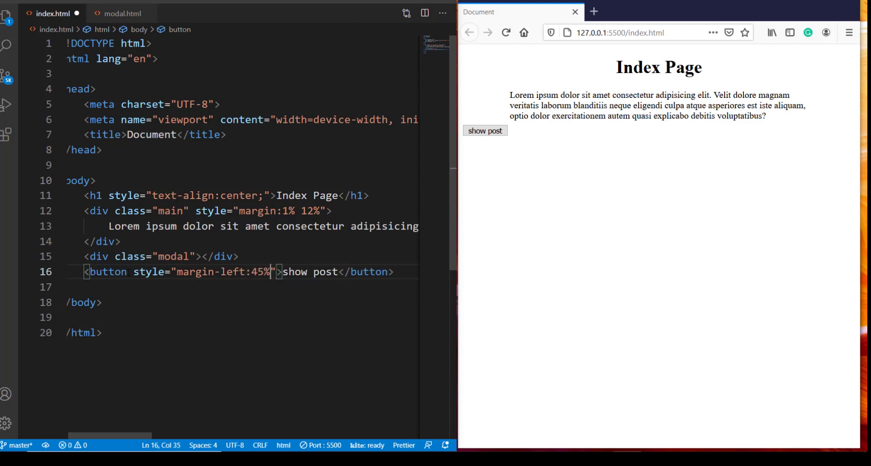
{"action": "type", "text": ";"}
{"action": "key", "text": "alt+f"}
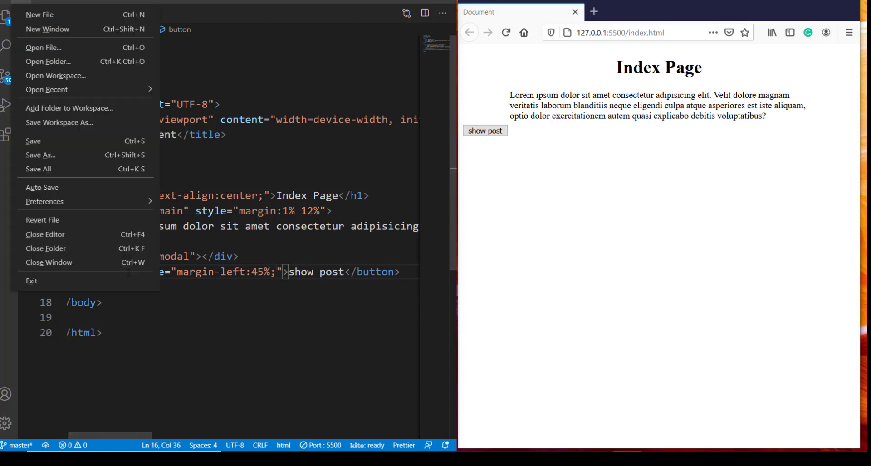
{"action": "key", "text": "s"}
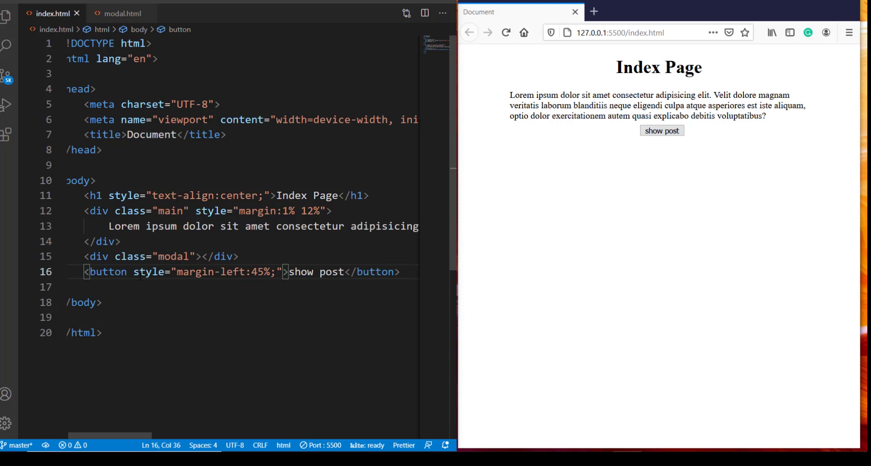
Give the body tag a whitesmoke background-color and save.
{"action": "left_click", "coordinate": [95, 180]}
{"action": "type", "text": "s"}
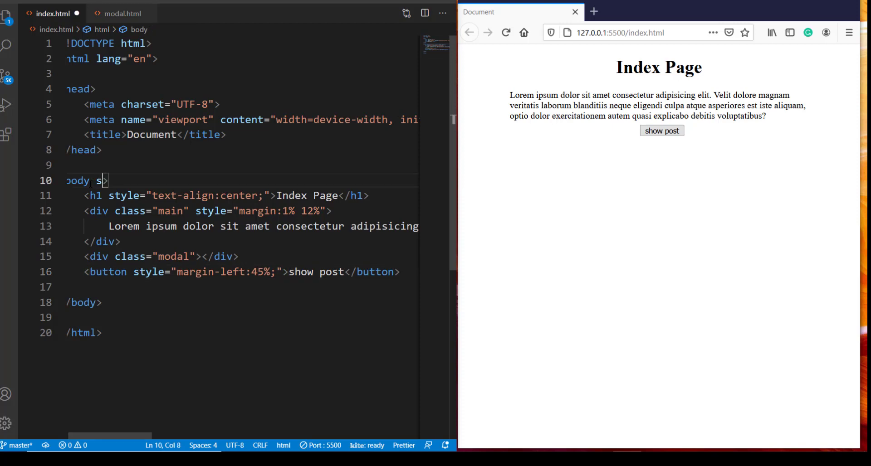
{"action": "type", "text": "tyle=\""}
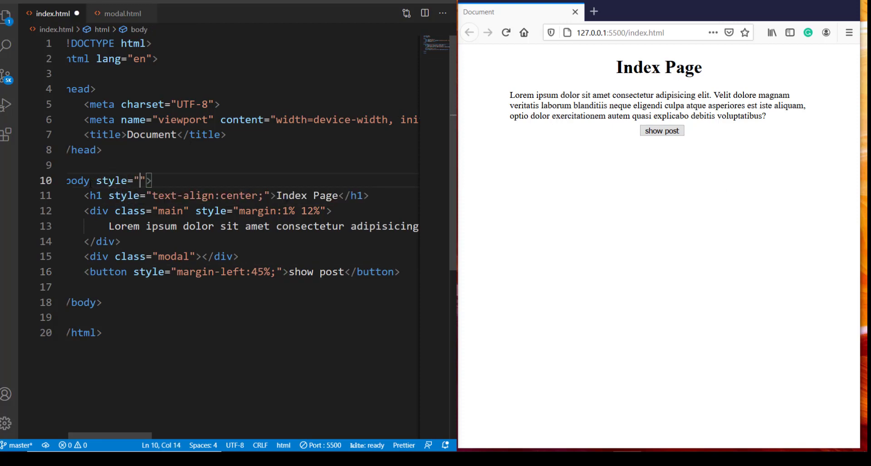
{"action": "type", "text": "back"}
{"action": "key", "text": "Down"}
{"action": "key", "text": "Return"}
{"action": "type", "text": "s;"}
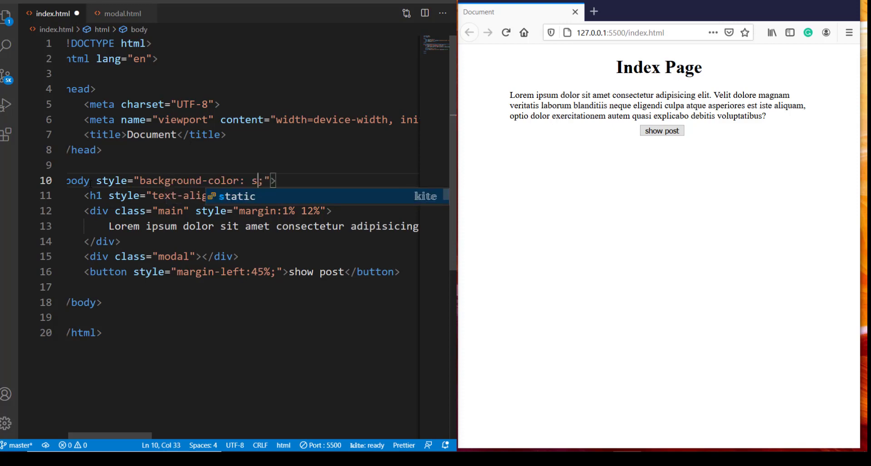
{"action": "key", "text": "BackSpace"}
{"action": "type", "text": "whites"}
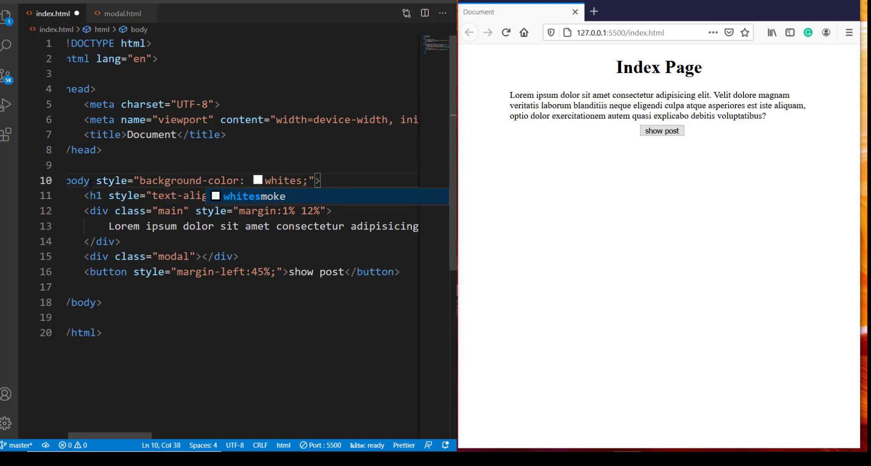
{"action": "key", "text": "Return"}
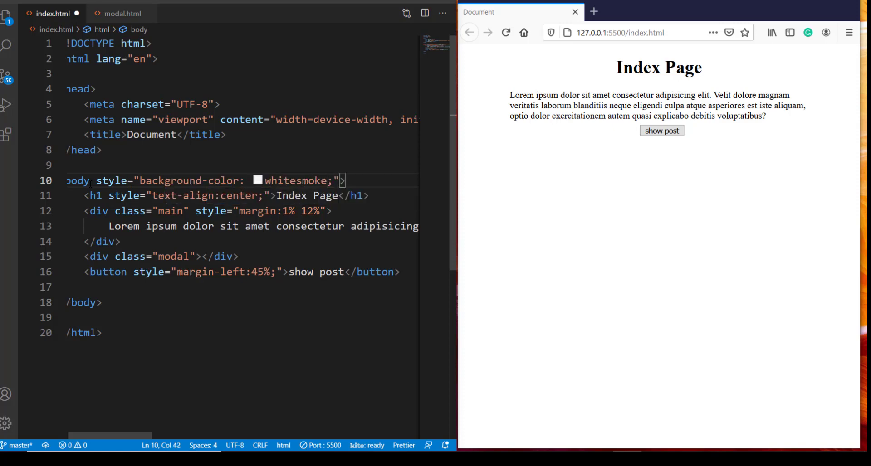
{"action": "type", "text": ";"}
{"action": "key", "text": "ctrl+s"}
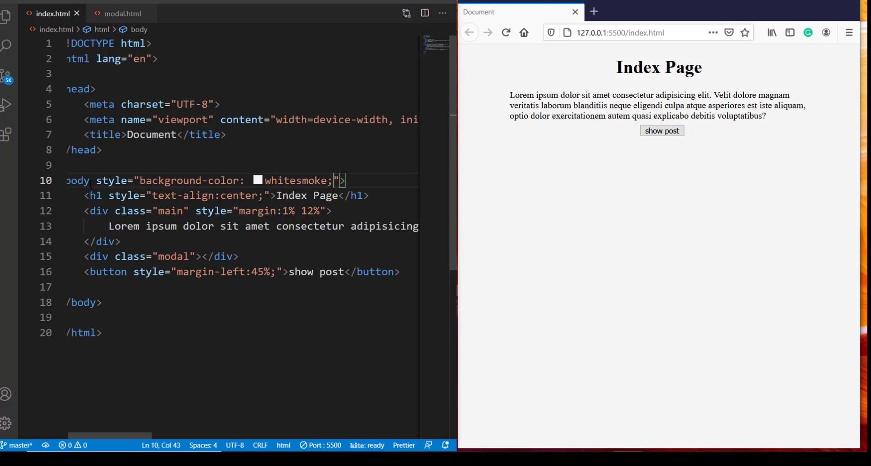
{"action": "type", "text": "lein"}
Add line-height 2 to the body style and save index.html from the File menu.
{"action": "key", "text": "BackSpace"}
{"action": "key", "text": "BackSpace"}
{"action": "key", "text": "BackSpace"}
{"action": "type", "text": "line-h"}
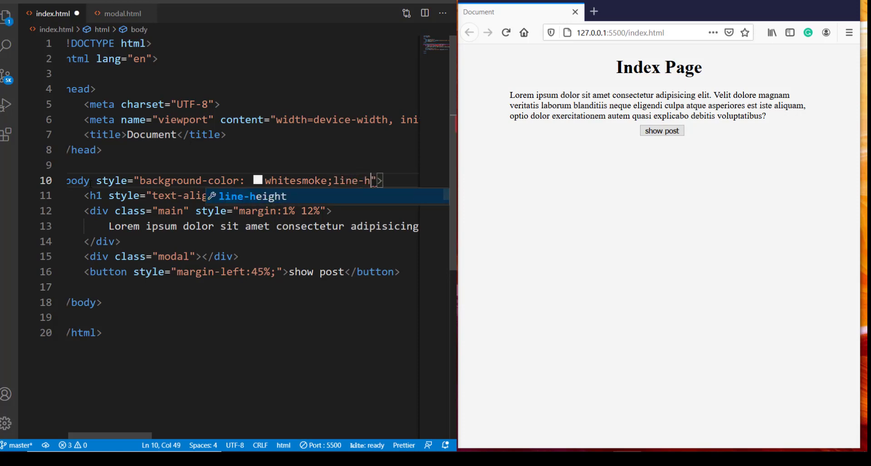
{"action": "key", "text": "Return"}
{"action": "type", "text": "2;"}
{"action": "key", "text": "alt+f"}
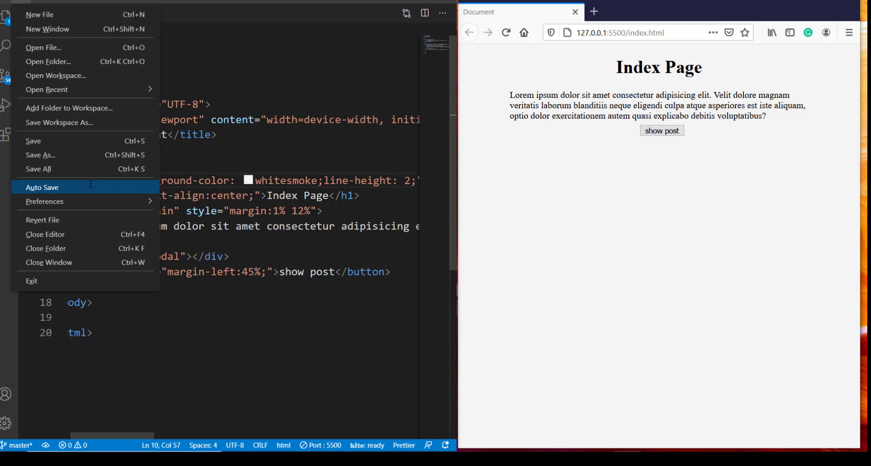
{"action": "left_click", "coordinate": [42, 187]}
{"action": "left_click", "coordinate": [249, 256]}
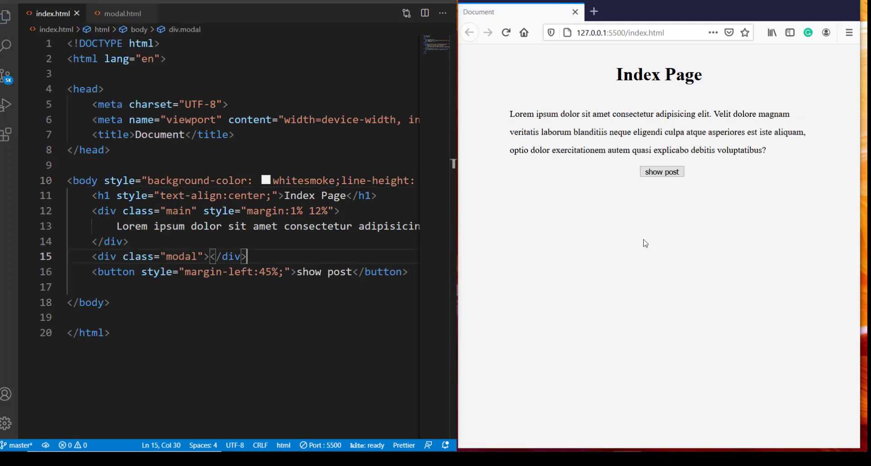
Expand modal.html into an HTML skeleton with an empty img tag and save it.
{"action": "left_click", "coordinate": [123, 13]}
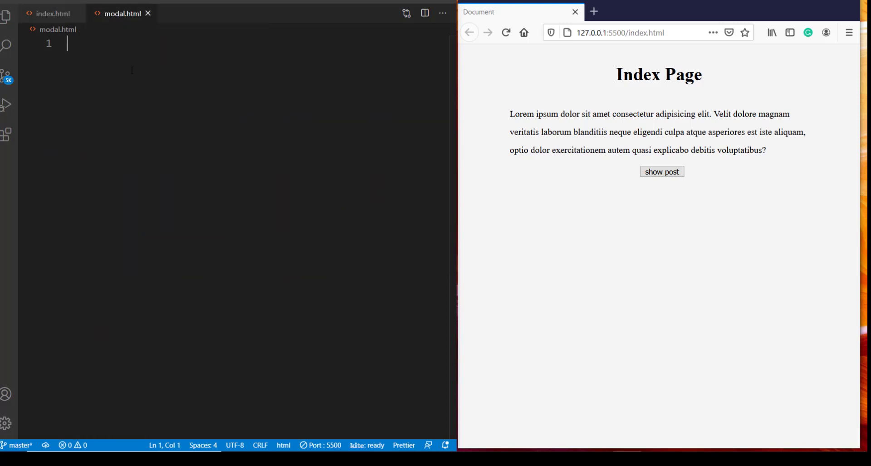
{"action": "type", "text": "!"}
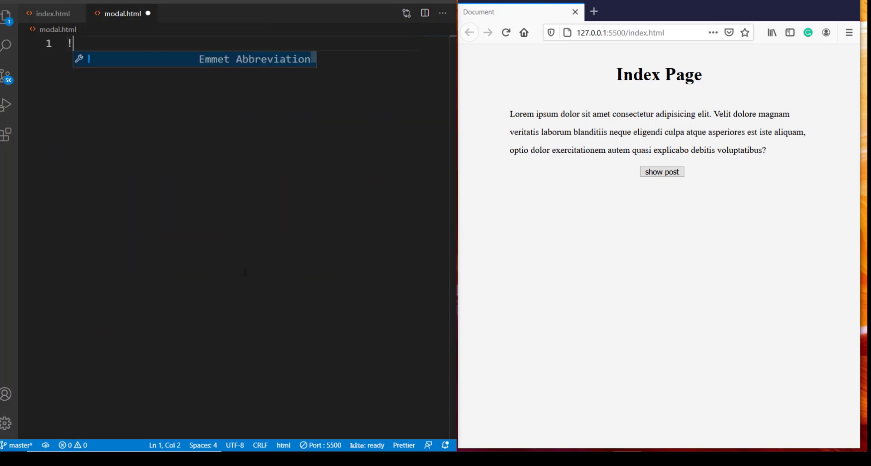
{"action": "key", "text": "Tab"}
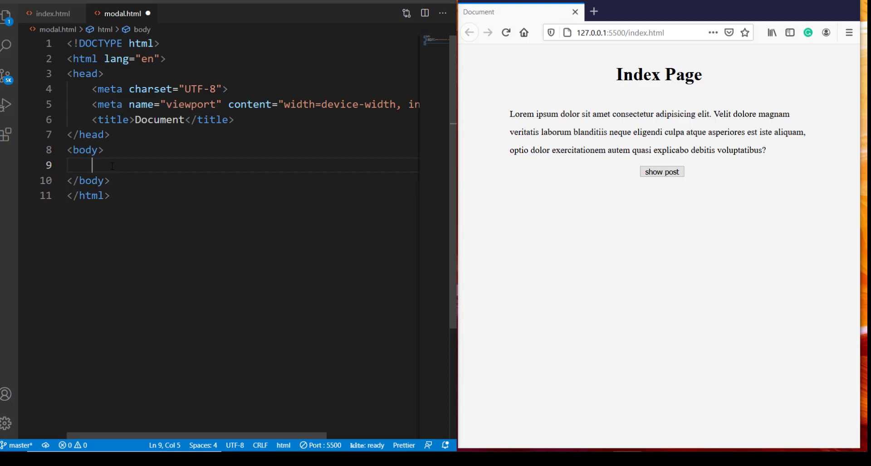
{"action": "type", "text": "img"}
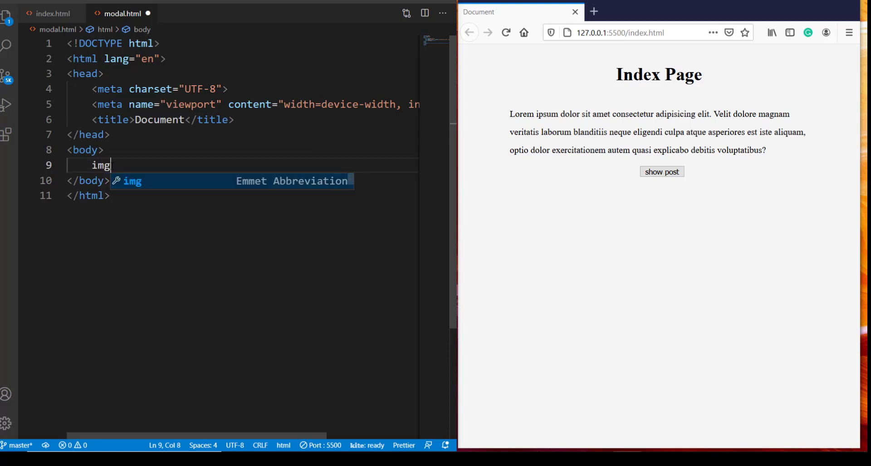
{"action": "key", "text": "Tab"}
{"action": "key", "text": "ctrl+s"}
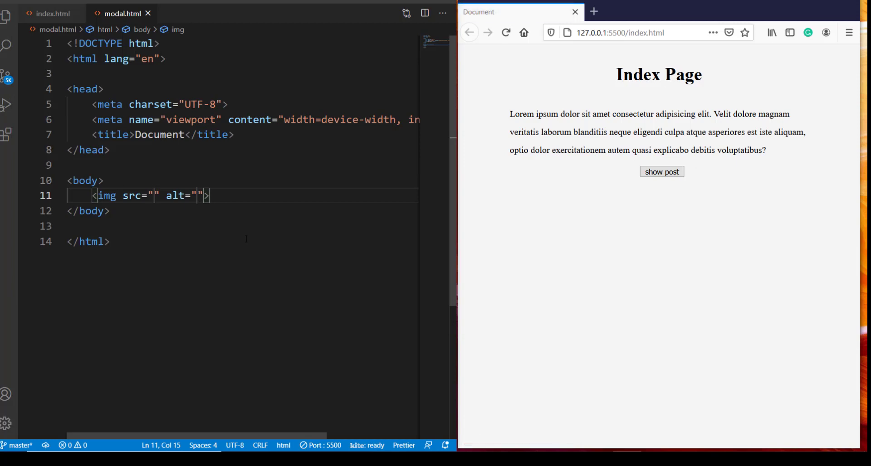
Search pexels in a new tab, open Pexels, and copy the Polaroid photo's image location.
{"action": "left_click", "coordinate": [593, 11]}
{"action": "type", "text": "pexel"}
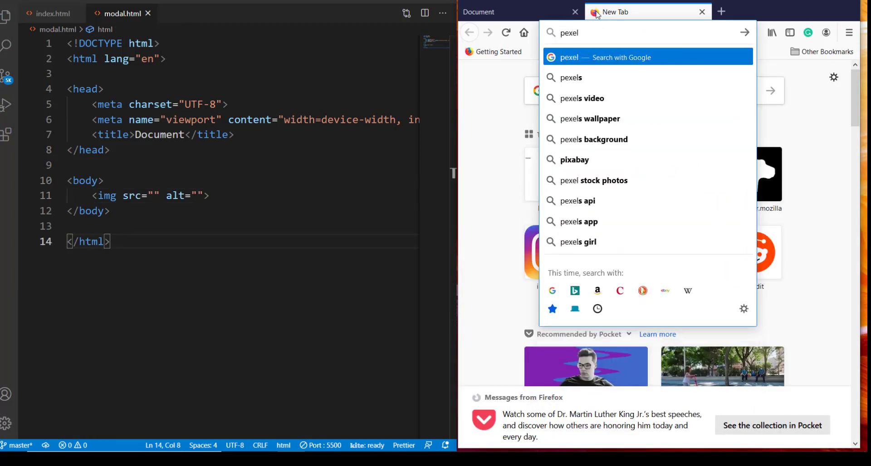
{"action": "key", "text": "Down"}
{"action": "key", "text": "Return"}
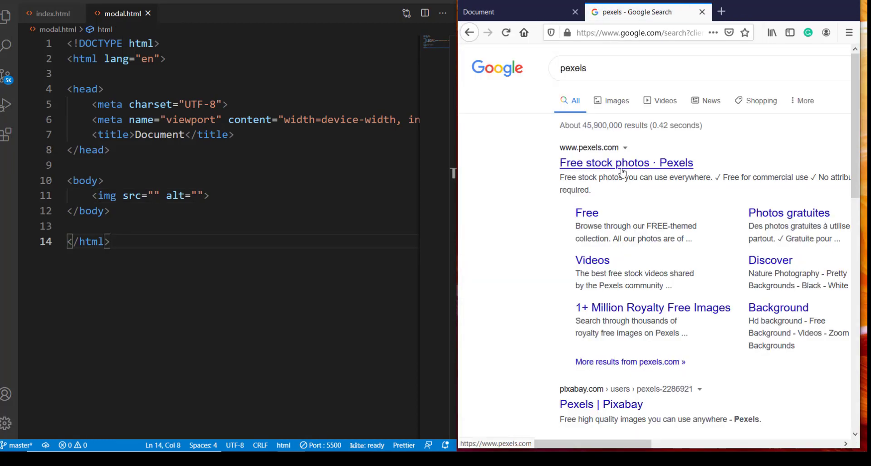
{"action": "left_click", "coordinate": [626, 162]}
{"action": "scroll", "coordinate": [747, 226], "scroll_direction": "down", "scroll_amount": 3}
{"action": "scroll", "coordinate": [747, 226], "scroll_direction": "down", "scroll_amount": 5}
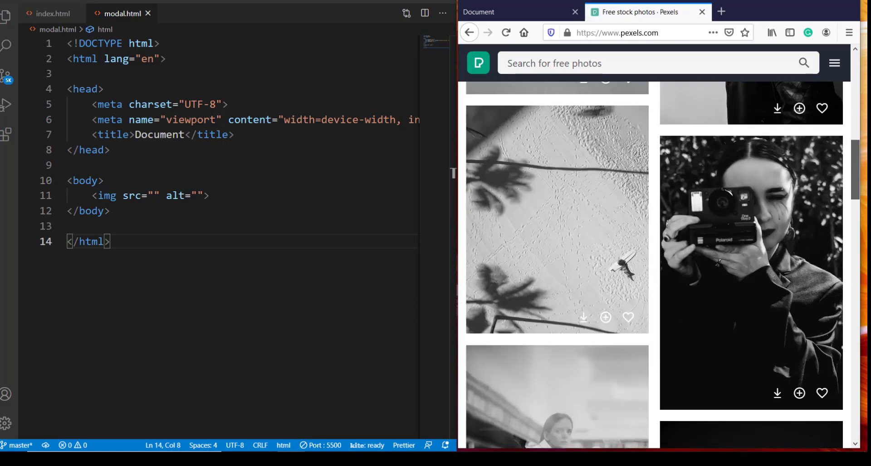
{"action": "scroll", "coordinate": [747, 226], "scroll_direction": "down", "scroll_amount": 1}
{"action": "right_click", "coordinate": [746, 226]}
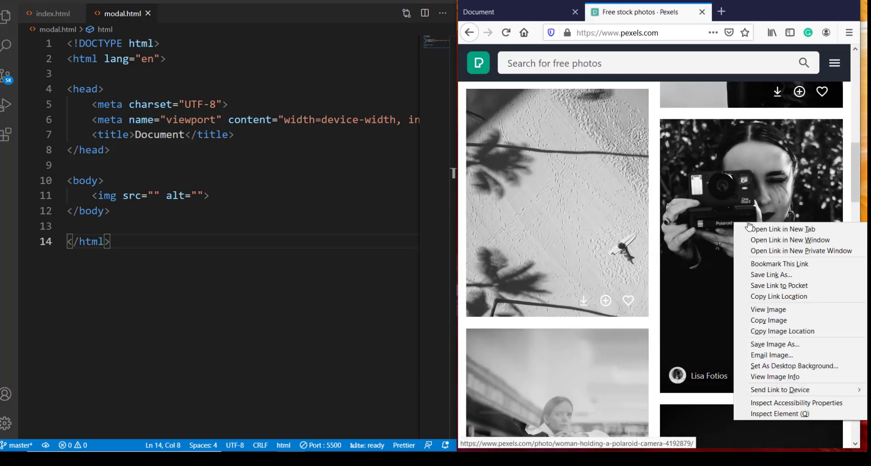
{"action": "left_click", "coordinate": [782, 298]}
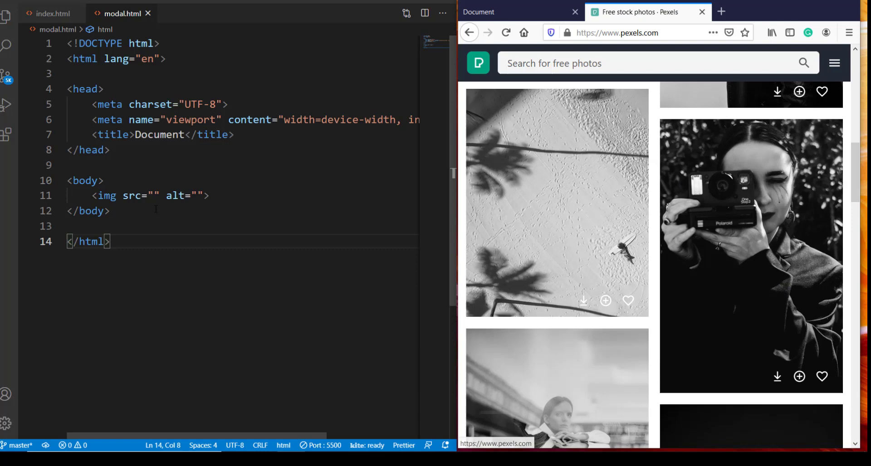
Paste the copied photo address into the img src and save modal.html.
{"action": "left_click", "coordinate": [154, 196]}
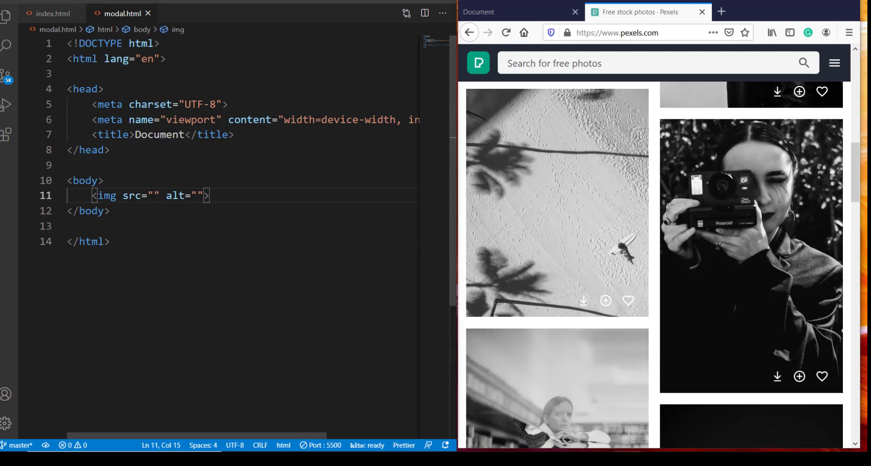
{"action": "key", "text": "ctrl+v"}
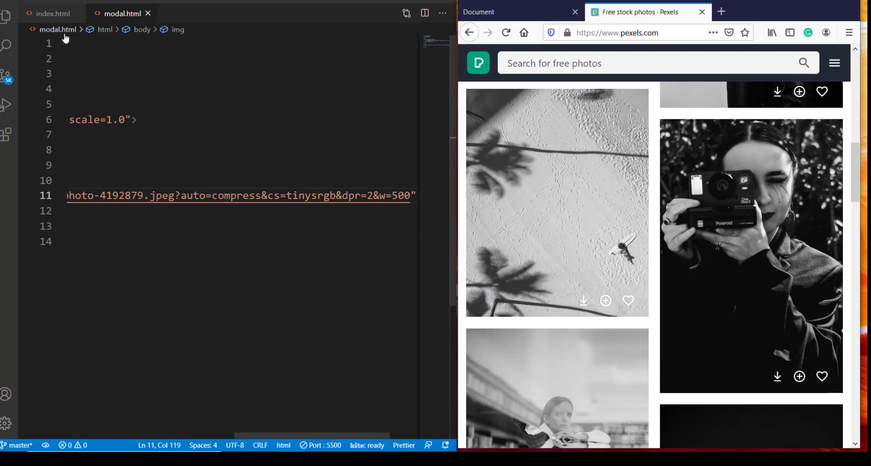
{"action": "key", "text": "ctrl+s"}
Open modal.html with Live Server from the Explorer, then hide the file list.
{"action": "left_click", "coordinate": [5, 16]}
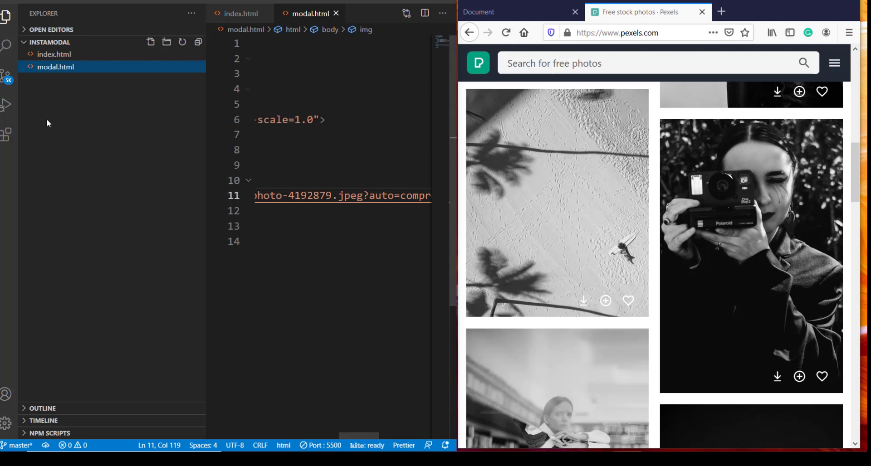
{"action": "right_click", "coordinate": [57, 67]}
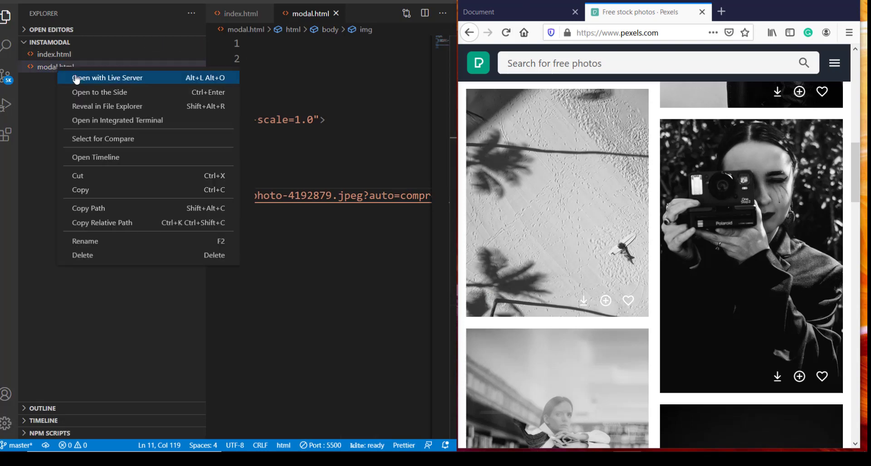
{"action": "left_click", "coordinate": [75, 76]}
{"action": "left_click_drag", "start_coordinate": [855, 136], "coordinate": [855, 313]}
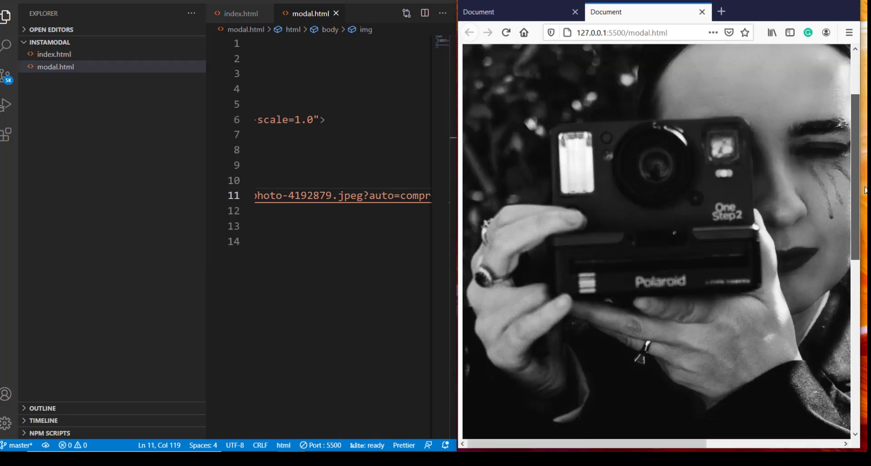
{"action": "key", "text": "ctrl+s"}
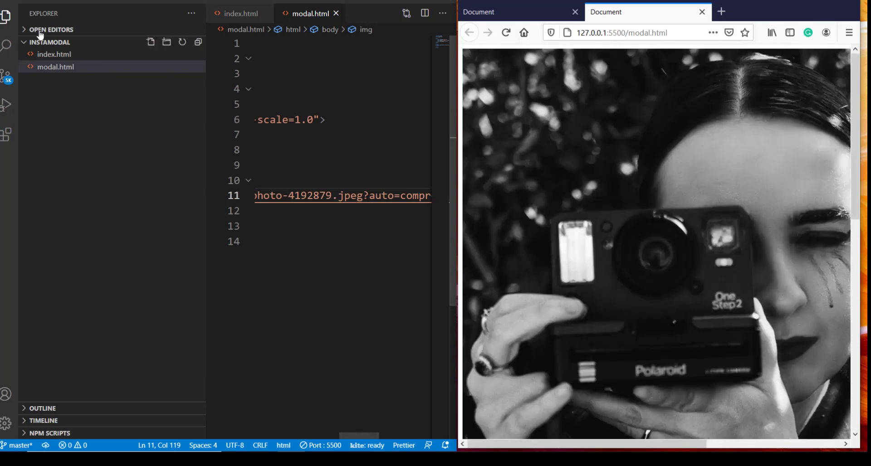
{"action": "left_click", "coordinate": [4, 16]}
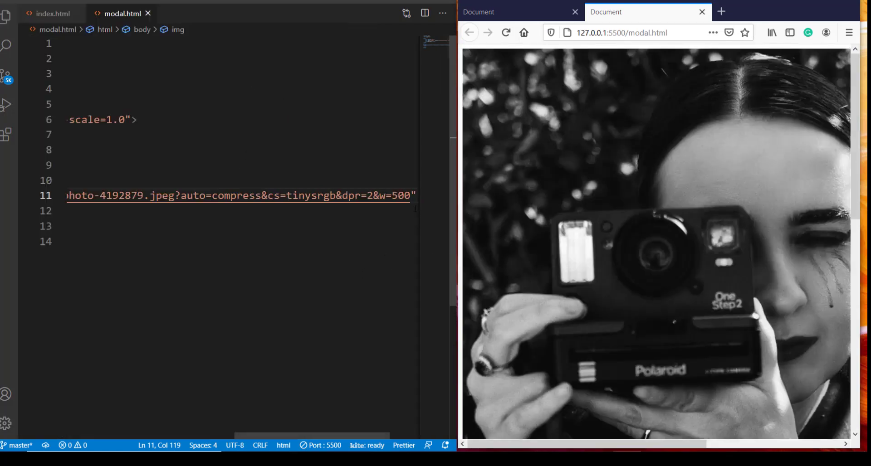
{"action": "type", "text": ">"}
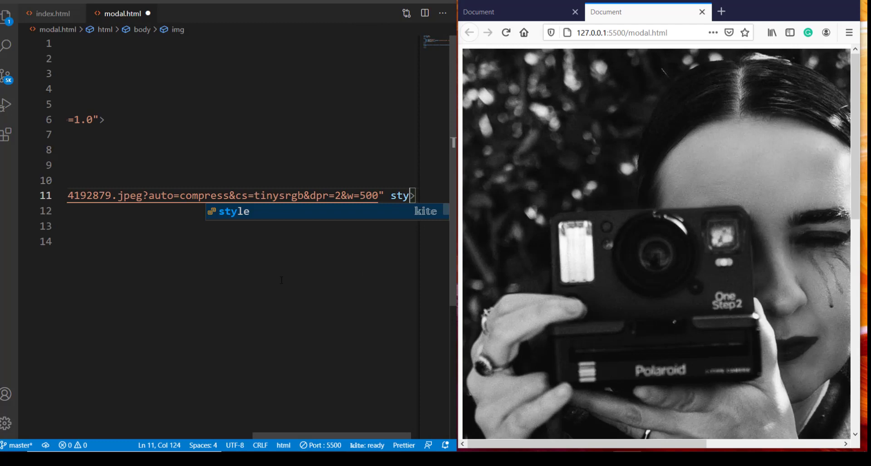
{"action": "type", "text": " style=\""}
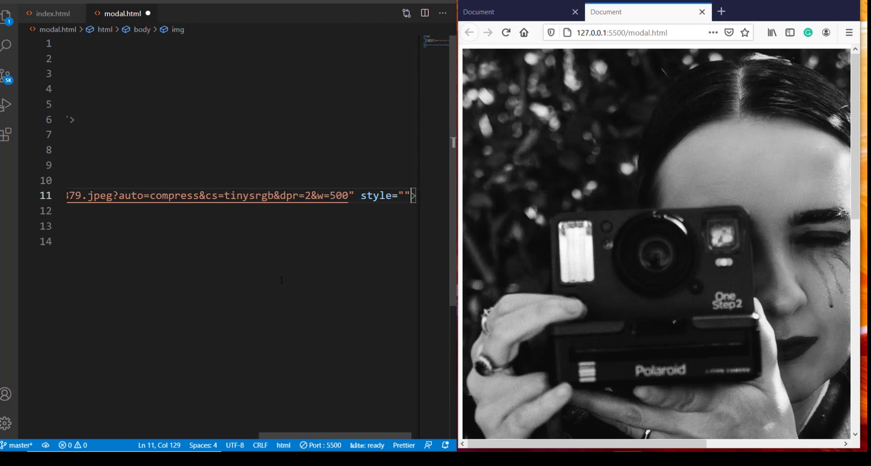
{"action": "type", "text": "width"}
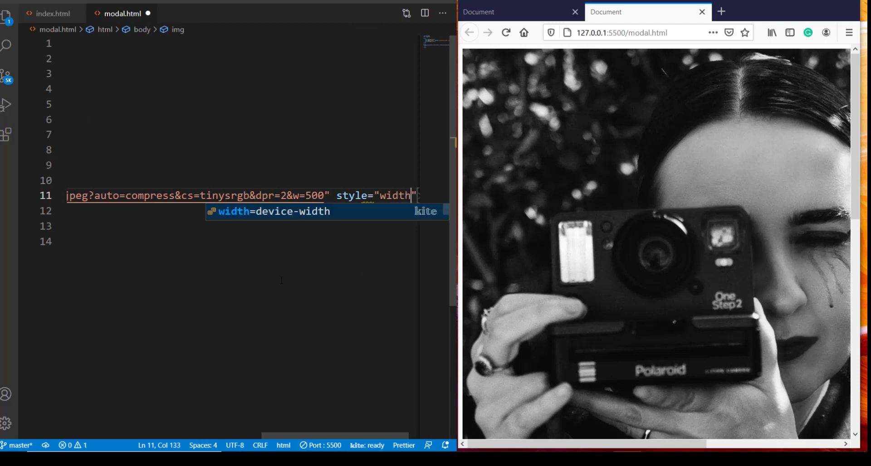
{"action": "type", "text": ":"}
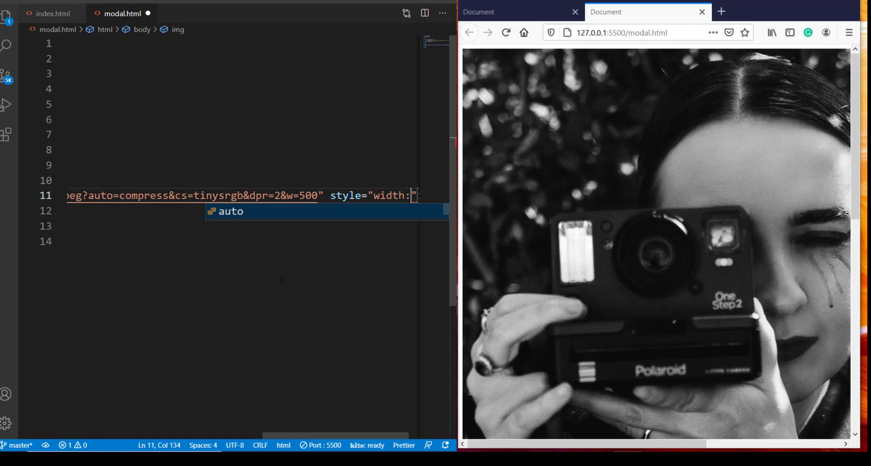
{"action": "type", "text": "500px"}
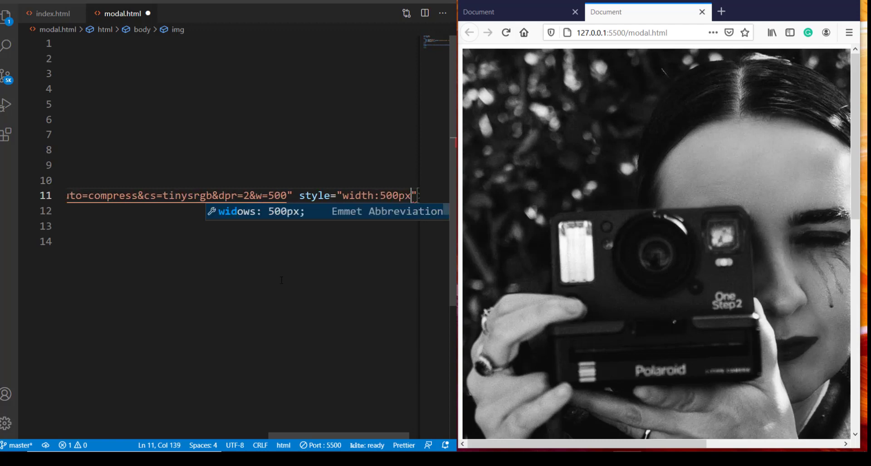
{"action": "type", "text": "; height"}
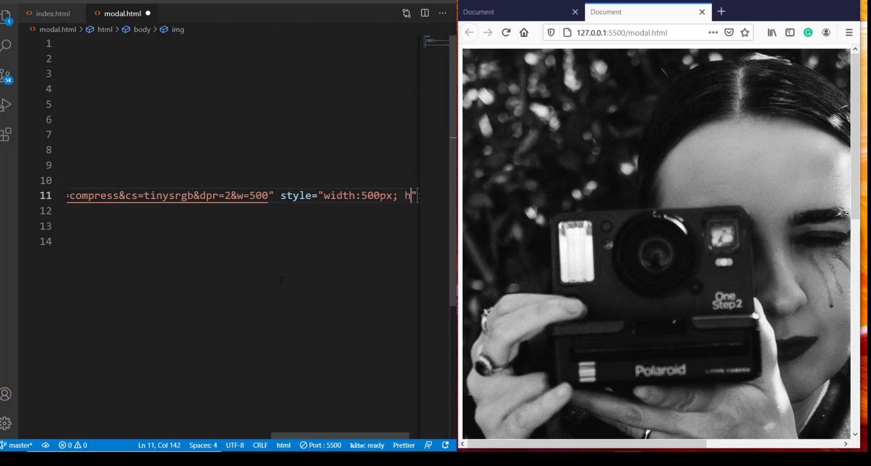
{"action": "type", "text": ":"}
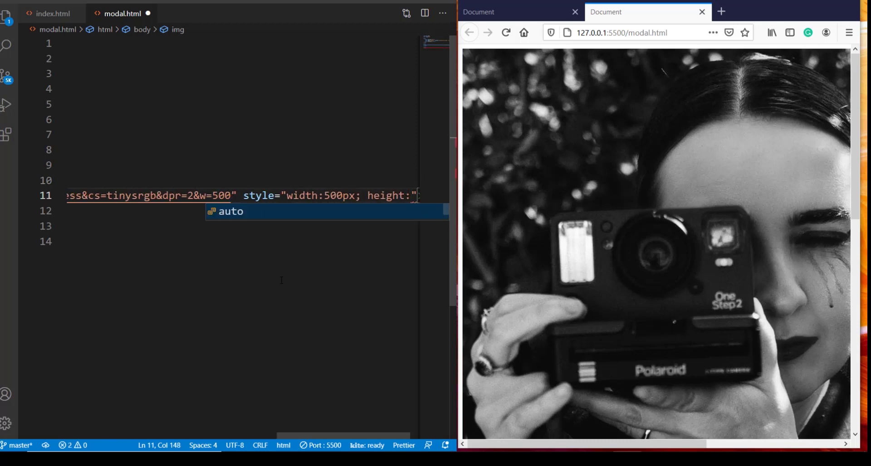
{"action": "type", "text": "500px"}
Give the img a width:500px; height:500px style and save modal.html.
{"action": "key", "text": "alt+f"}
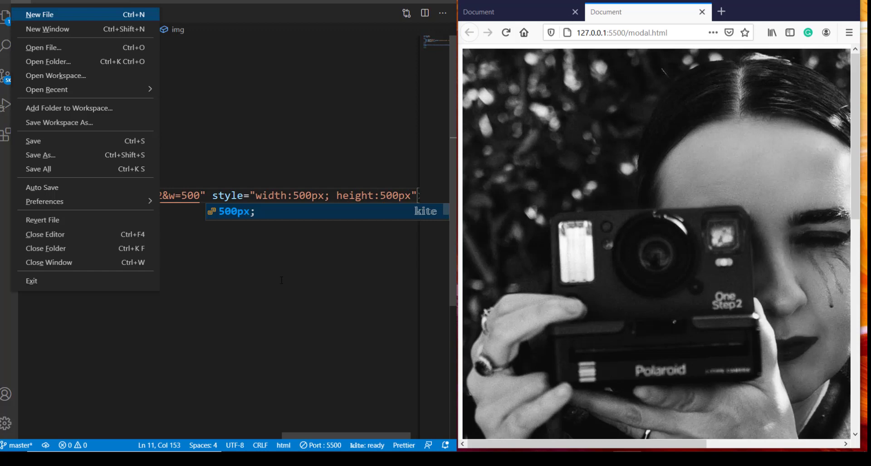
{"action": "key", "text": "ctrl+s"}
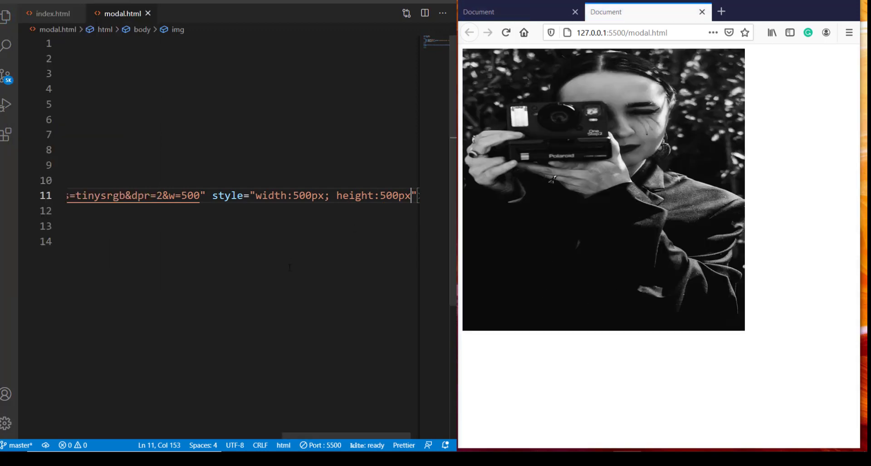
{"action": "key", "text": "ctrl+Left"}
{"action": "key", "text": "ctrl+Left"}
{"action": "key", "text": "ctrl+Left"}
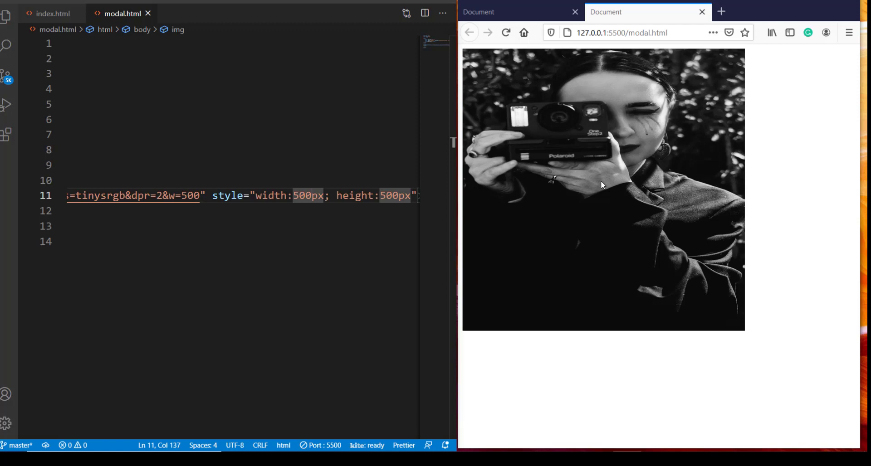
{"action": "key", "text": "End"}
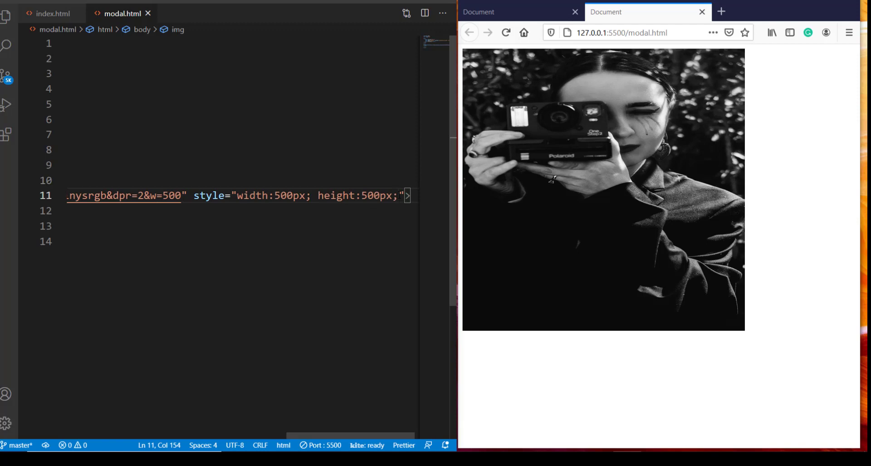
{"action": "type", "text": "margin:"}
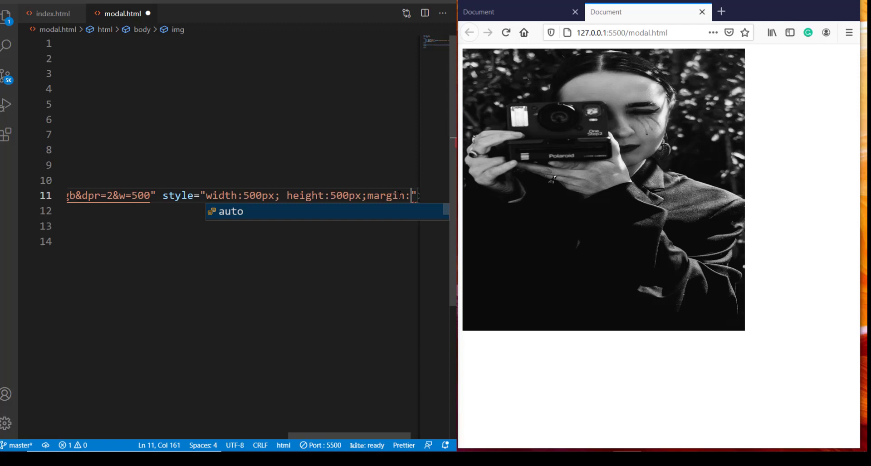
{"action": "type", "text": "14%"}
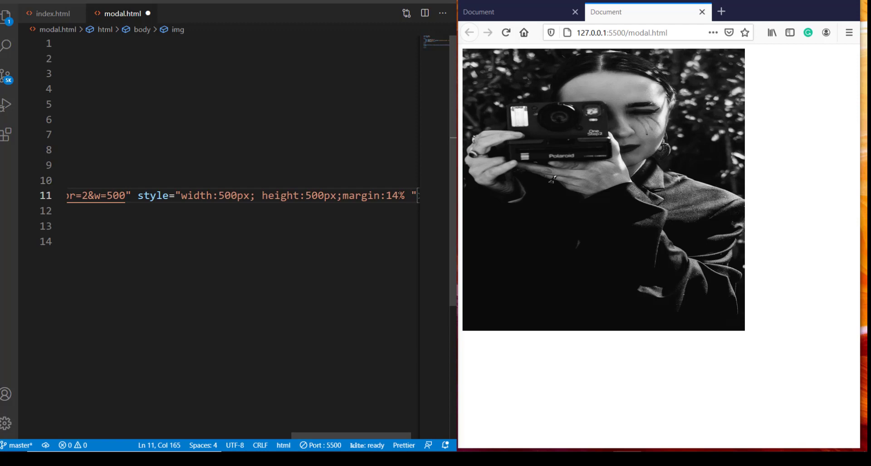
{"action": "type", "text": " 24"}
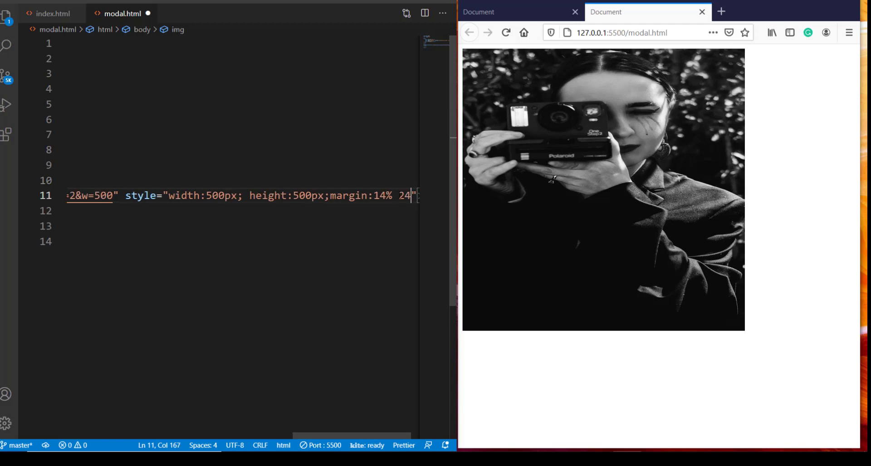
{"action": "type", "text": "%"}
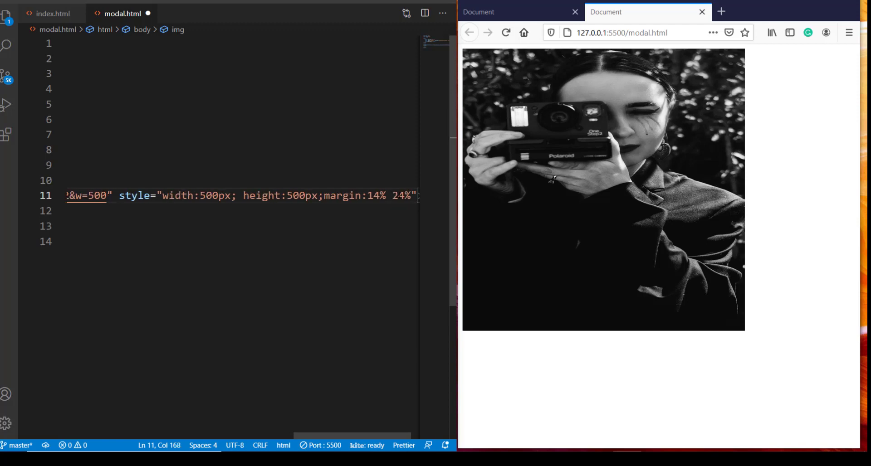
Save the 24% image margin and maximize Firefox to inspect the photo's placement.
{"action": "key", "text": "ctrl+s"}
{"action": "left_click", "coordinate": [721, 11]}
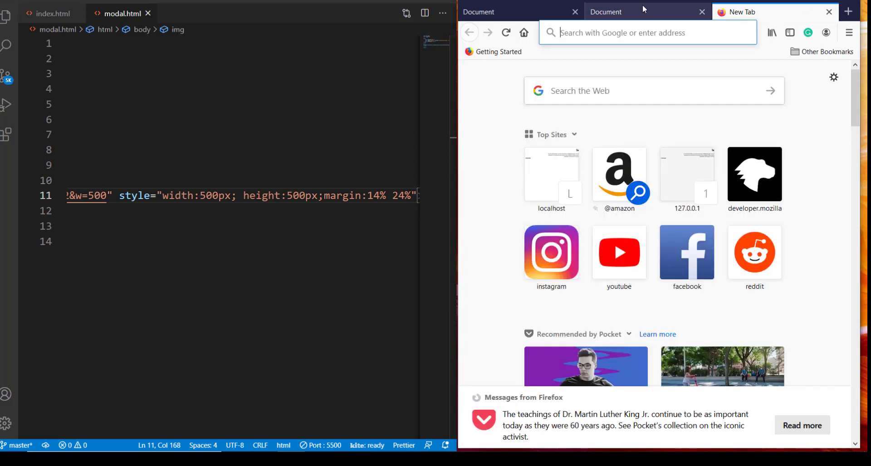
{"action": "key", "text": "ctrl+w"}
{"action": "key", "text": "super+Up"}
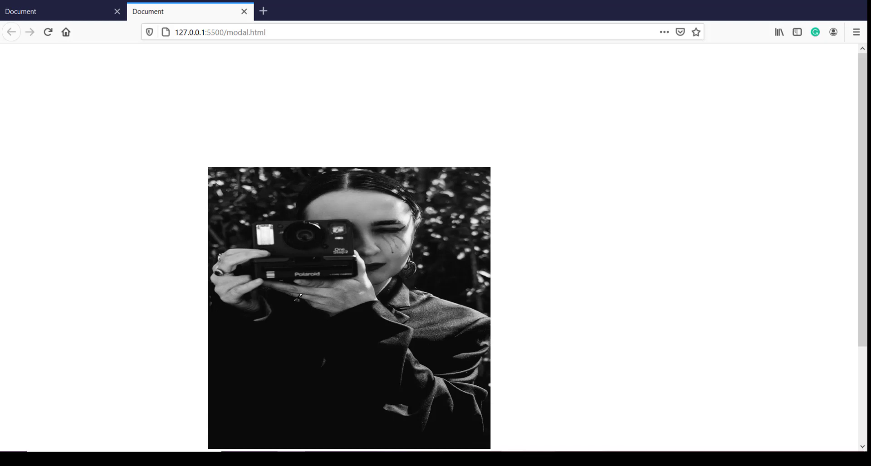
{"action": "key", "text": "alt+Tab"}
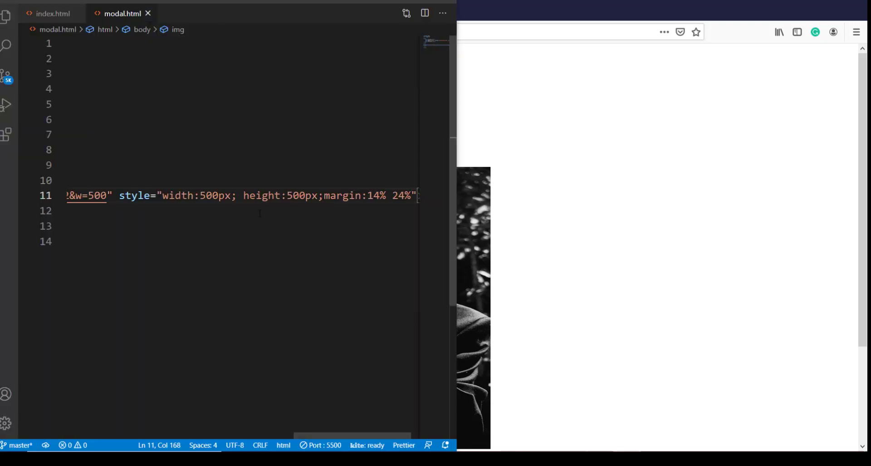
Change the image margin to 8% 24%, saving and checking it in full-screen Firefox.
{"action": "double_click", "coordinate": [377, 196]}
{"action": "type", "text": "8"}
{"action": "key", "text": "ctrl+s"}
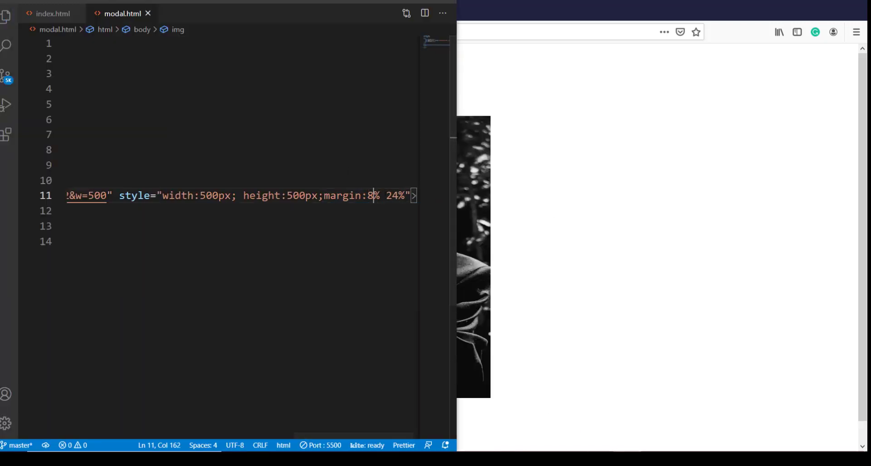
{"action": "key", "text": "alt+Tab"}
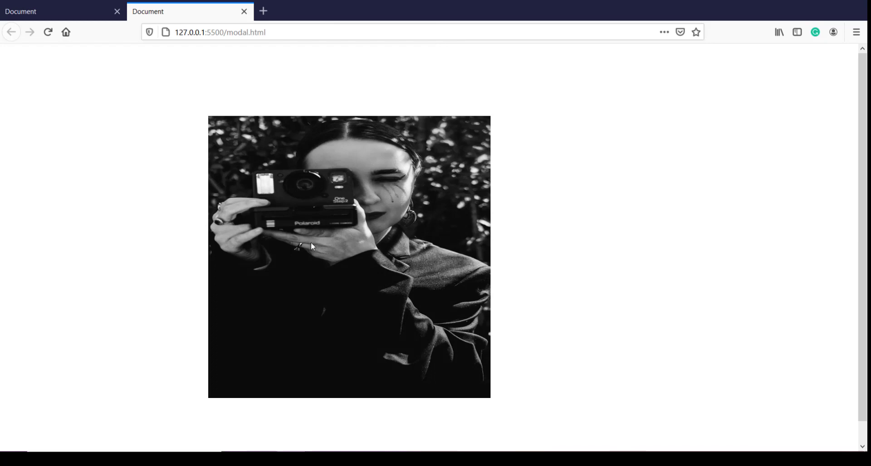
{"action": "key", "text": "alt+Tab"}
{"action": "type", "text": "24%"}
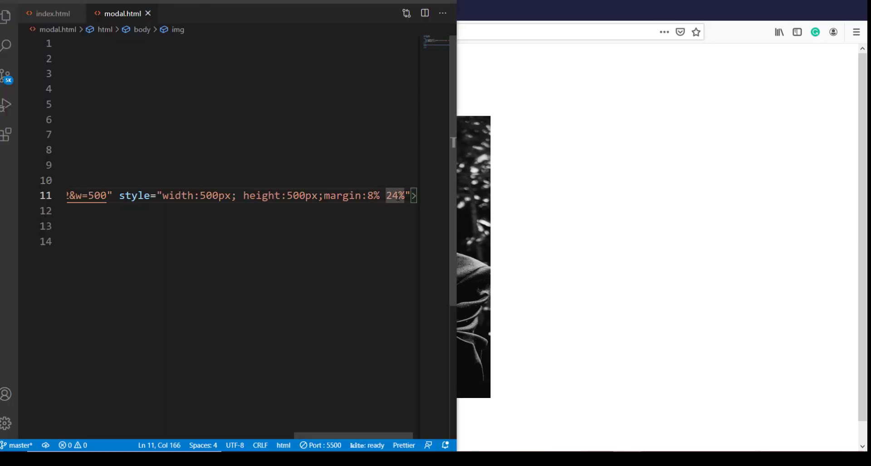
{"action": "key", "text": "ctrl+s"}
{"action": "key", "text": "alt+Tab"}
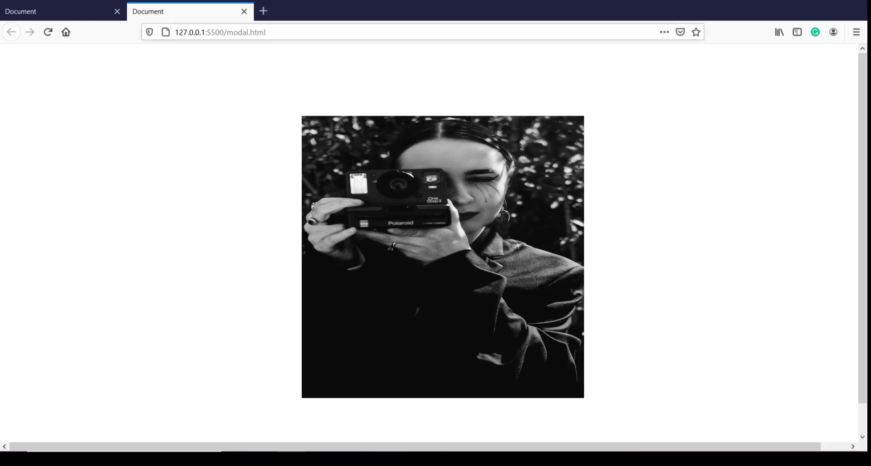
Add style="background-color: whitesmoke;" to the modal.html <body> tag and save.
{"action": "key", "text": "alt+Tab"}
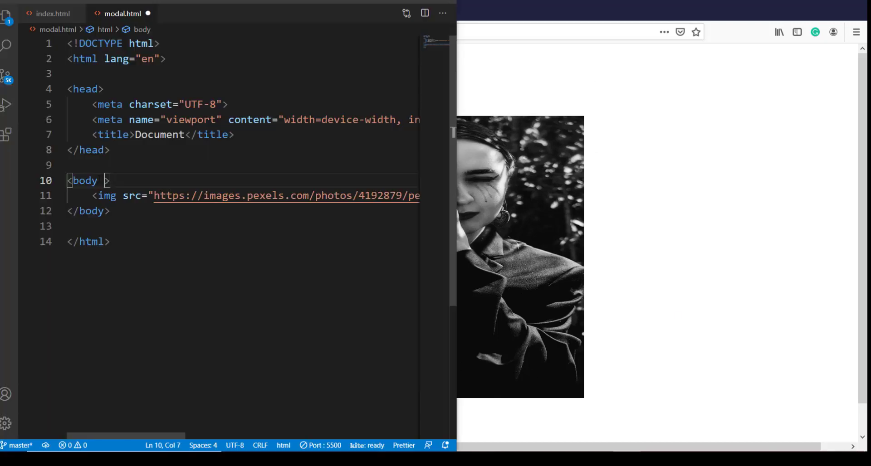
{"action": "type", "text": "style"}
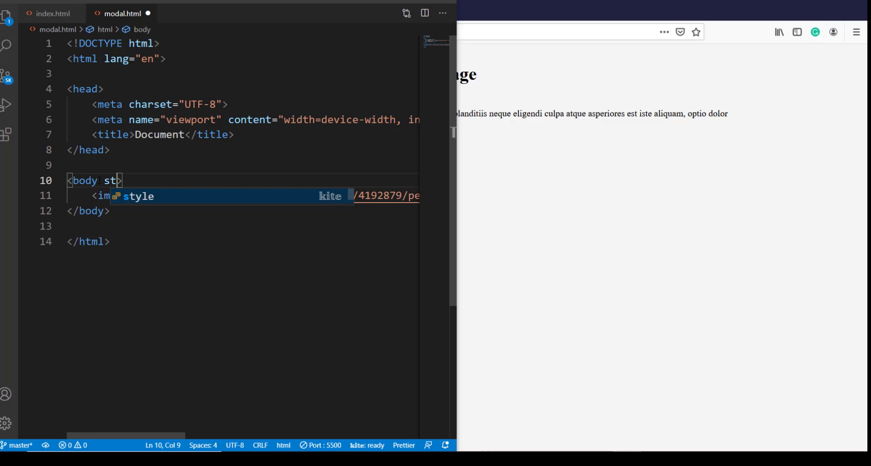
{"action": "key", "text": "Tab"}
{"action": "type", "text": "background-color: whitesmoke;"}
{"action": "key", "text": "ctrl+s"}
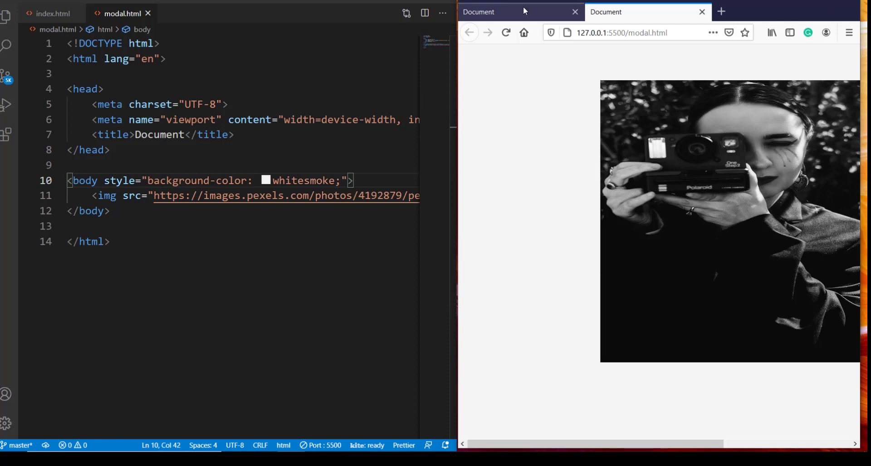
{"action": "left_click", "coordinate": [191, 332]}
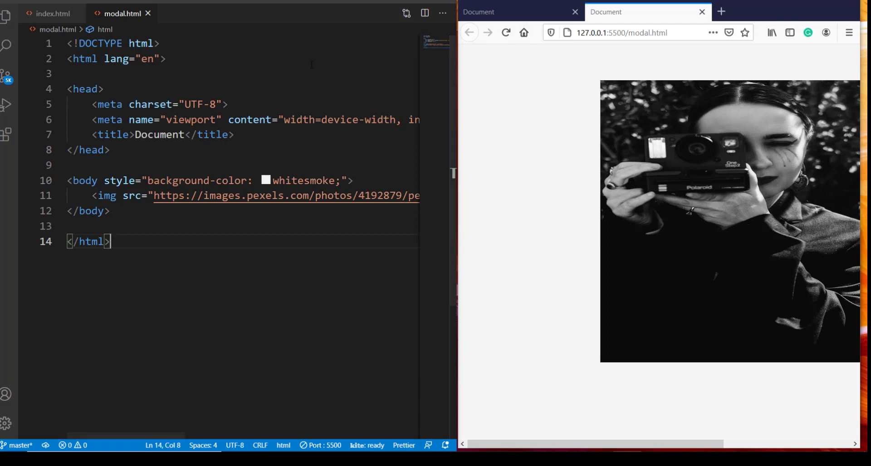
In index.html, start a style attribute on the modal div with position:absolute; top:0.
{"action": "left_click", "coordinate": [53, 13]}
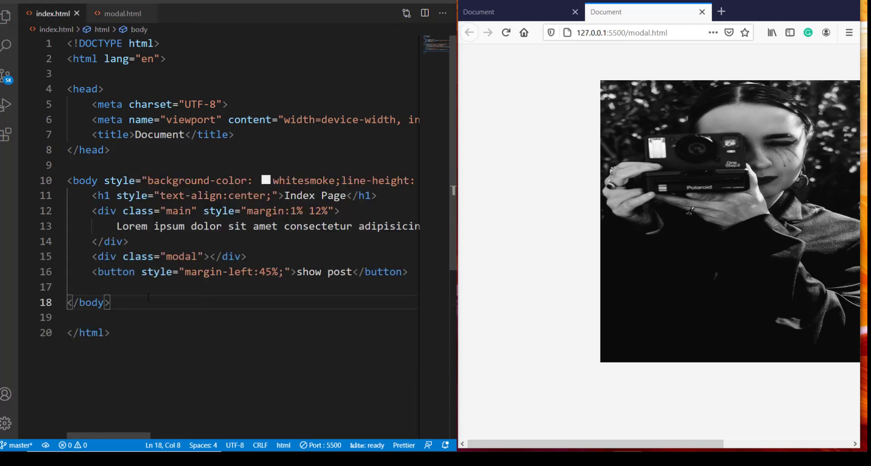
{"action": "left_click_drag", "start_coordinate": [91, 257], "coordinate": [246, 257]}
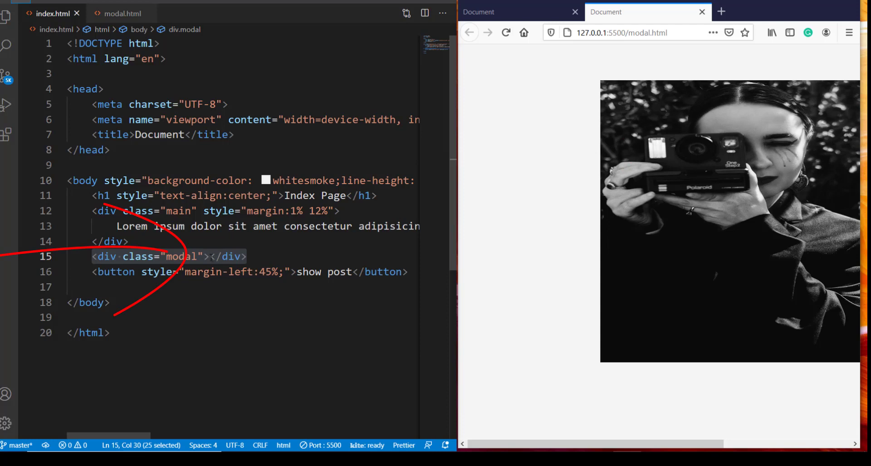
{"action": "left_click", "coordinate": [204, 332]}
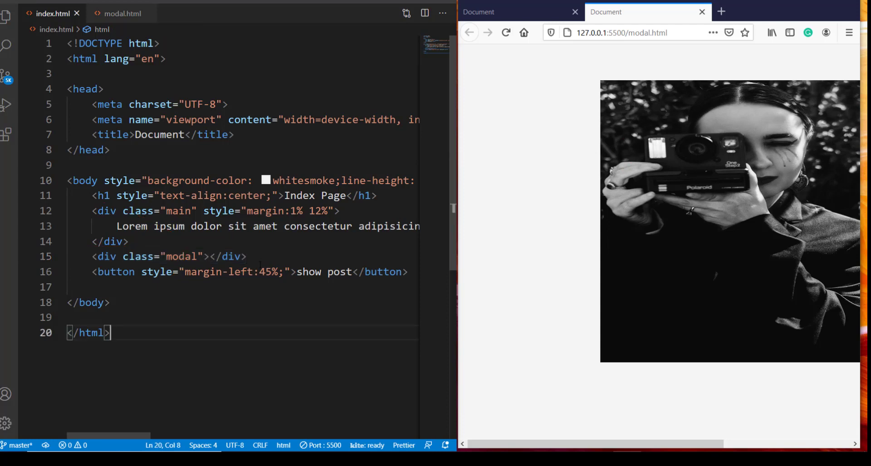
{"action": "left_click", "coordinate": [211, 256]}
{"action": "key", "text": "Left"}
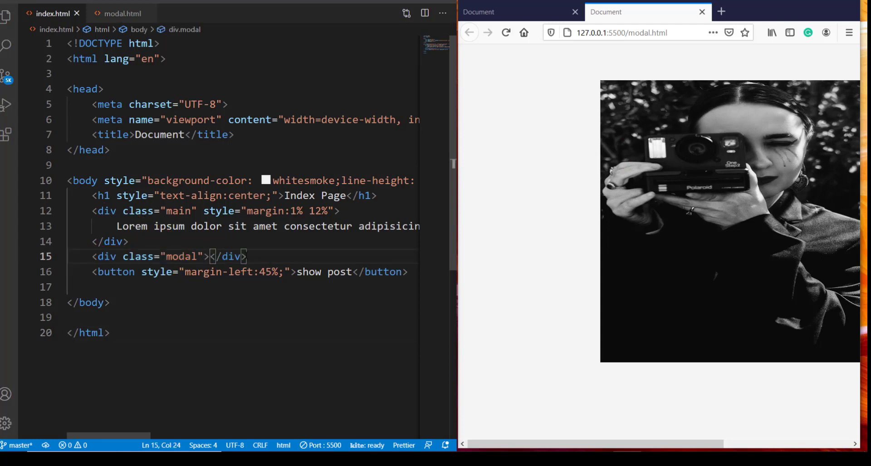
{"action": "type", "text": "style=\"\""}
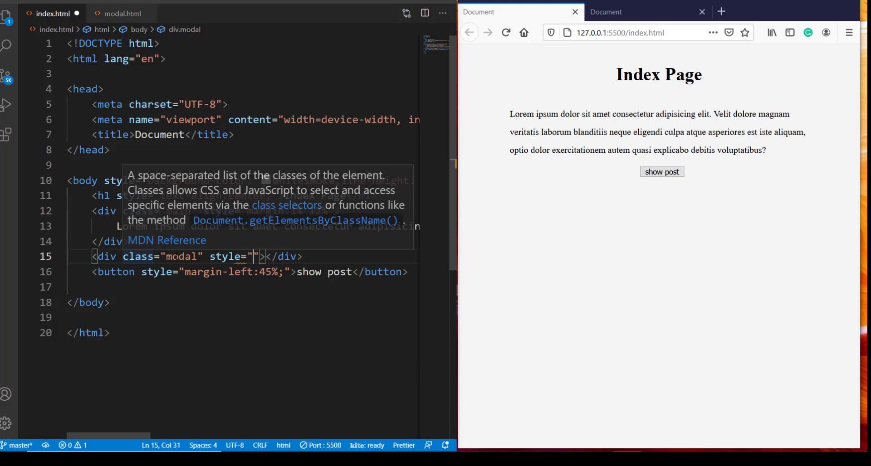
{"action": "left_click_drag", "start_coordinate": [326, 68], "coordinate": [470, 124]}
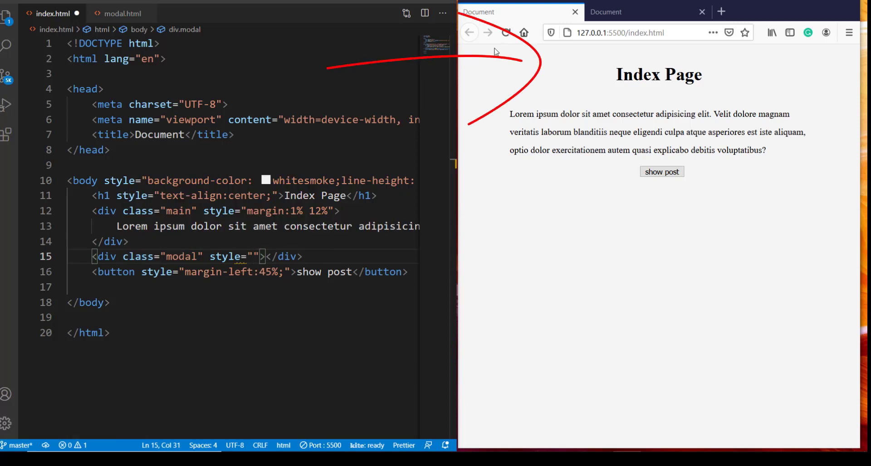
{"action": "type", "text": "positi"}
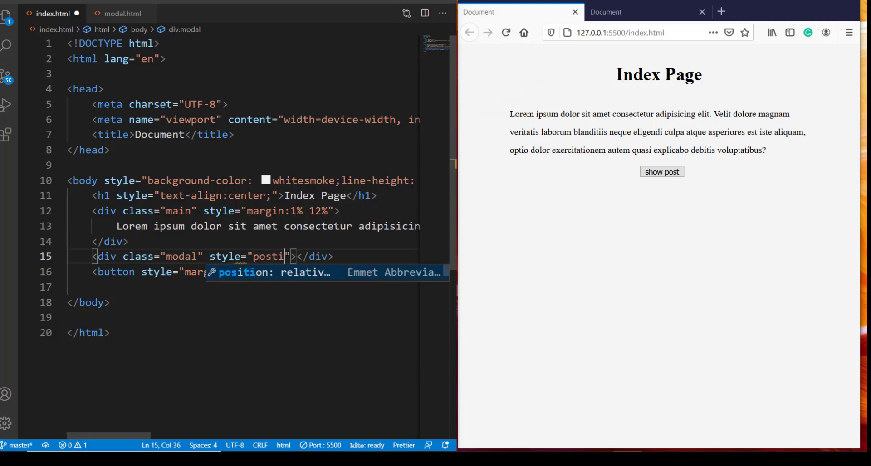
{"action": "type", "text": "on"}
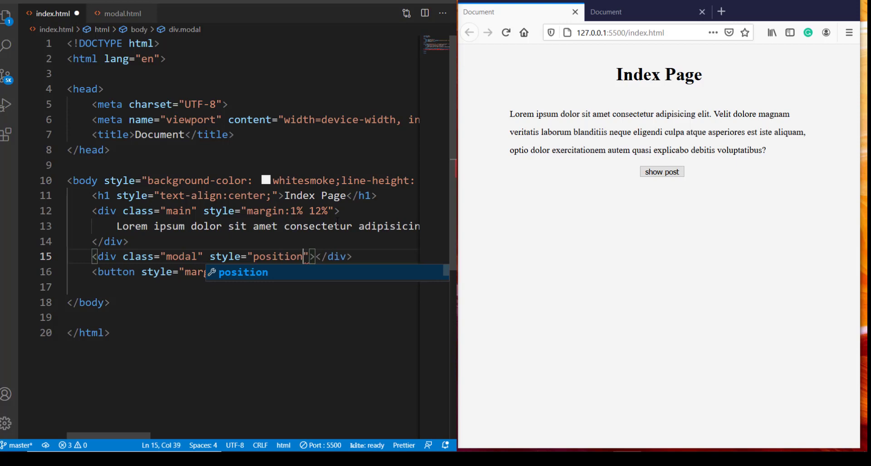
{"action": "type", "text": ":abso"}
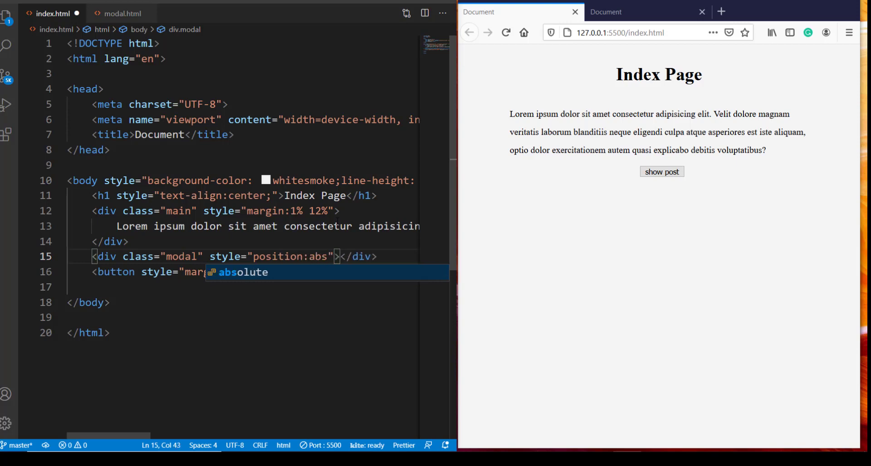
{"action": "type", "text": "lute; to"}
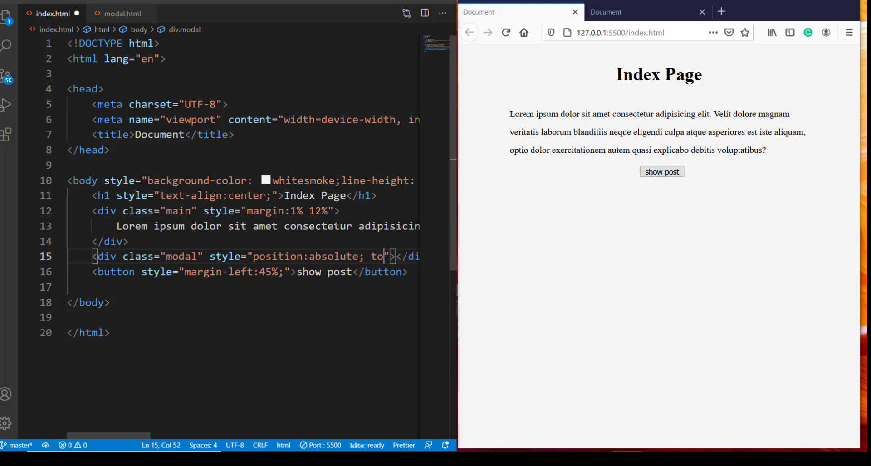
{"action": "type", "text": "p:0"}
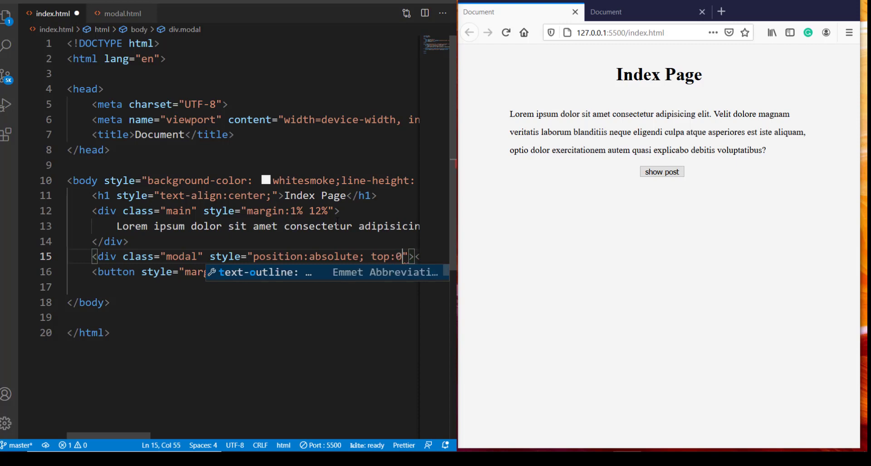
{"action": "type", "text": ";"}
Complete the modal div style with width:100vw and height:100vh, saving index.html.
{"action": "key", "text": "ctrl+s"}
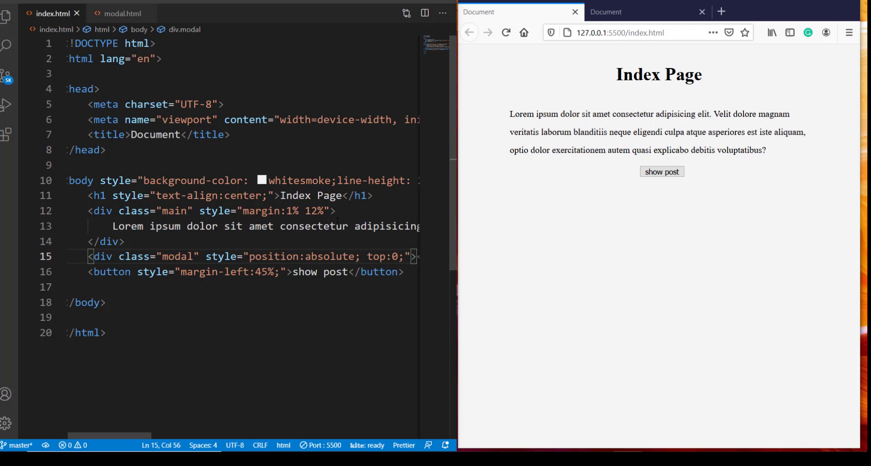
{"action": "type", "text": "width"}
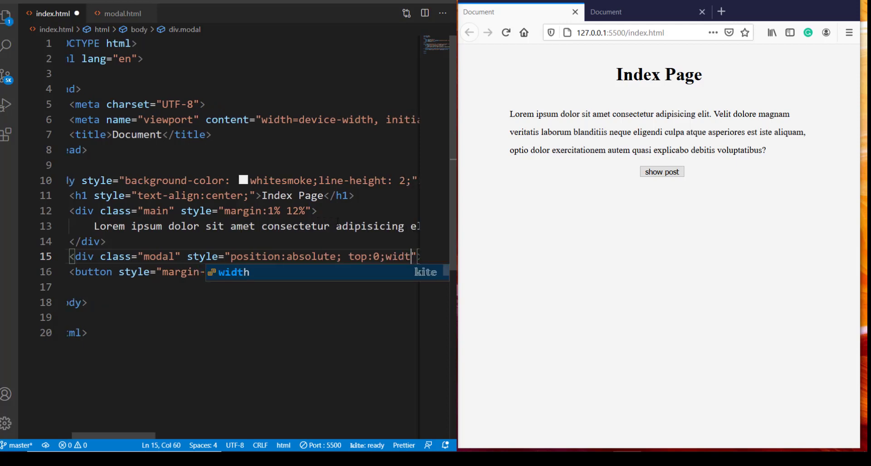
{"action": "type", "text": ":1"}
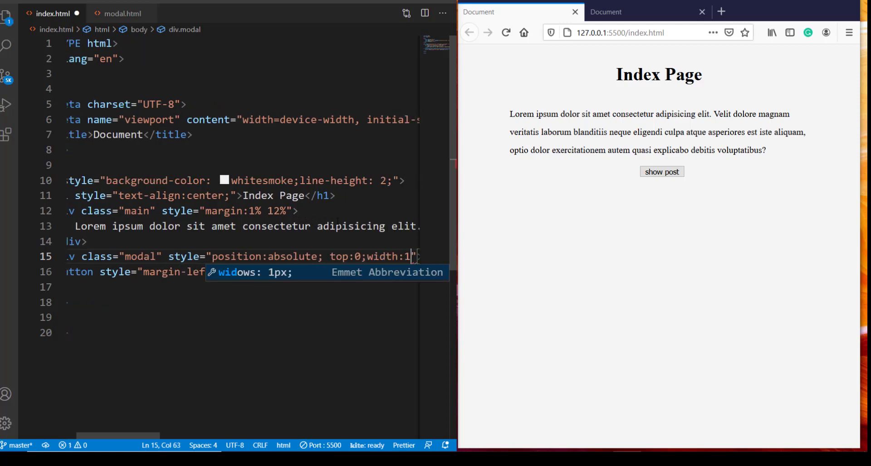
{"action": "type", "text": "00vw"}
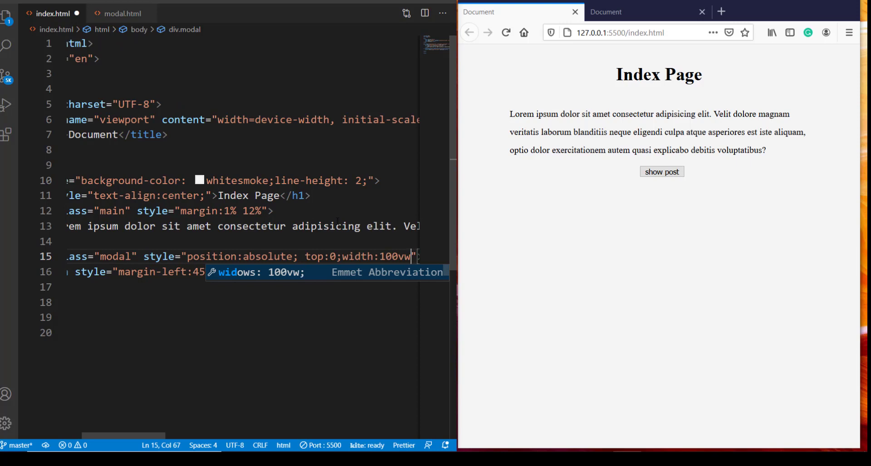
{"action": "type", "text": "; height"}
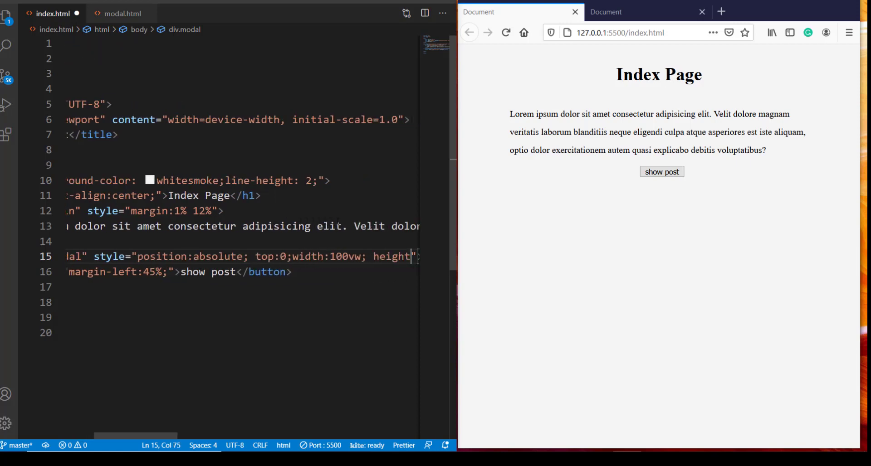
{"action": "type", "text": ":100"}
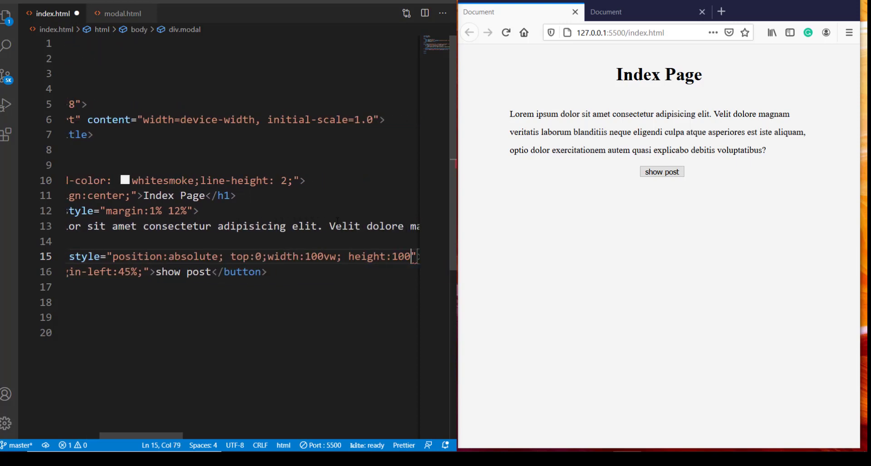
{"action": "type", "text": "v"}
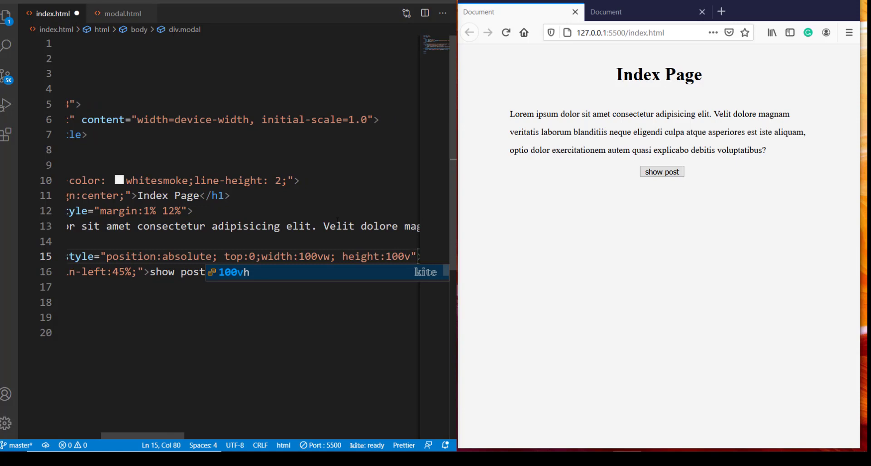
{"action": "type", "text": "h;"}
{"action": "key", "text": "ctrl+s"}
{"action": "type", "text": "backgro"}
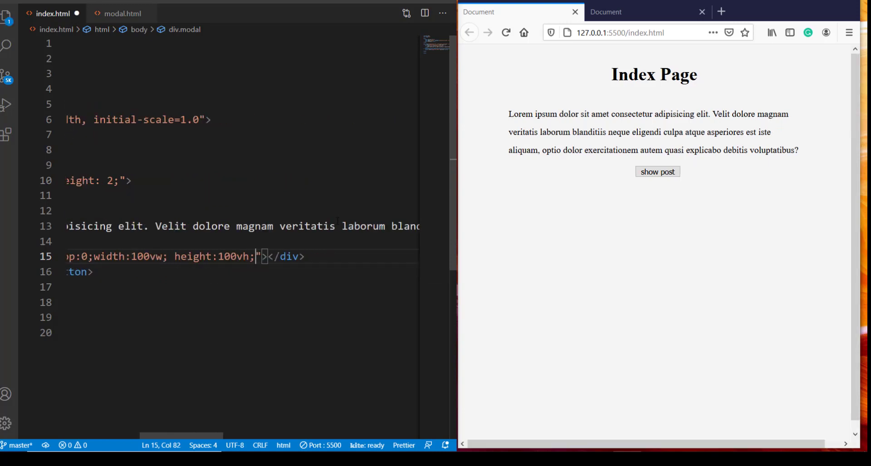
{"action": "type", "text": "und-color:"}
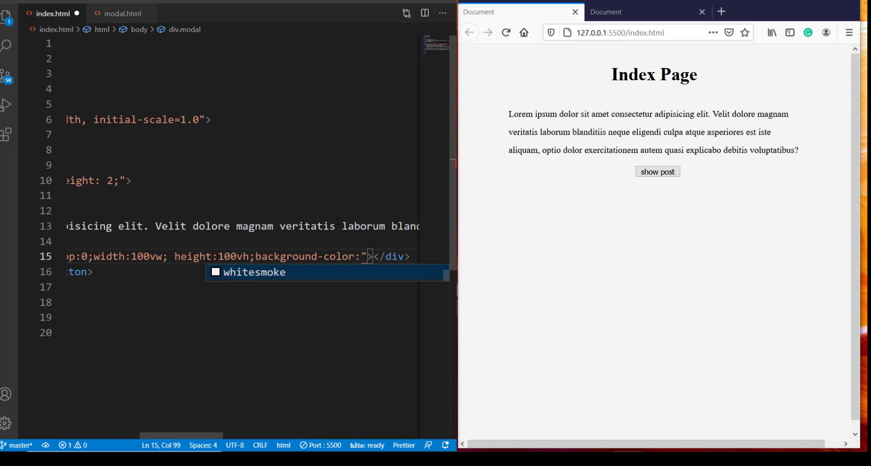
Add background-color:rgba(0,0,0,.5) to the modal div style and save to dim the preview.
{"action": "key", "text": "Escape"}
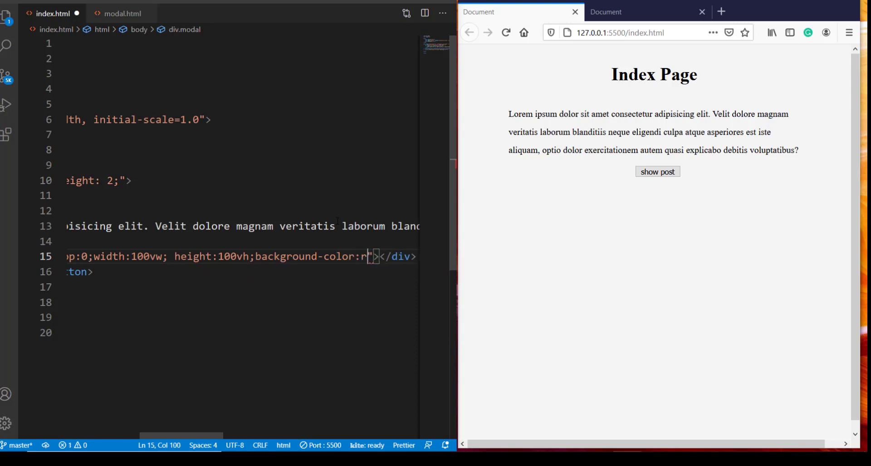
{"action": "type", "text": "rgba("}
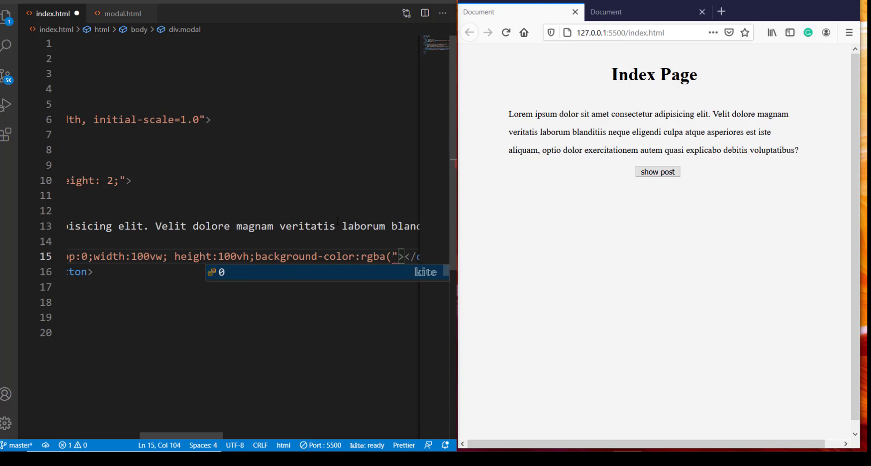
{"action": "key", "text": "Escape"}
{"action": "type", "text": "("}
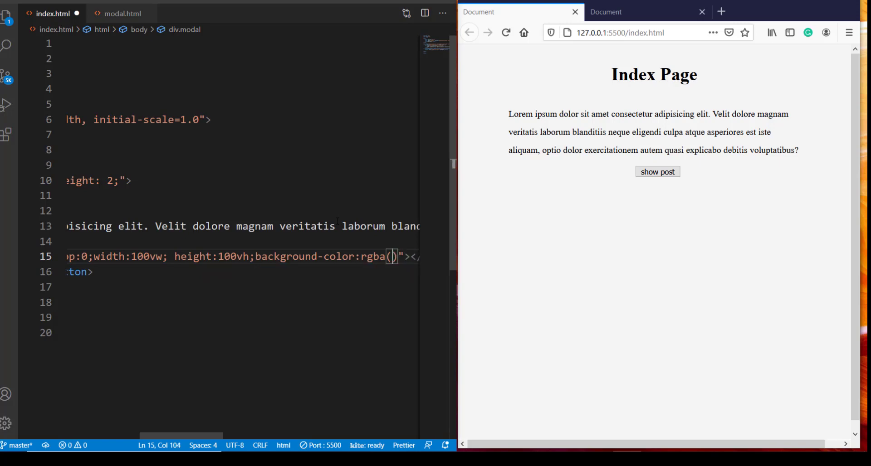
{"action": "type", "text": "0,0,0"}
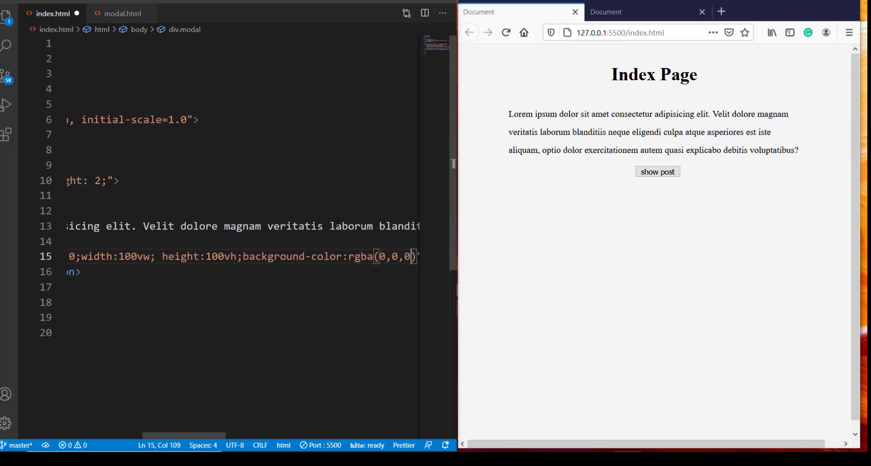
{"action": "type", "text": ","}
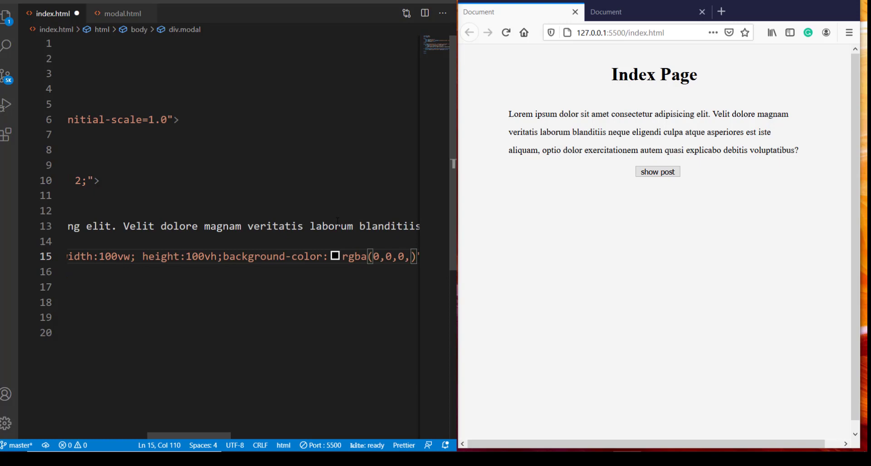
{"action": "type", "text": ".4"}
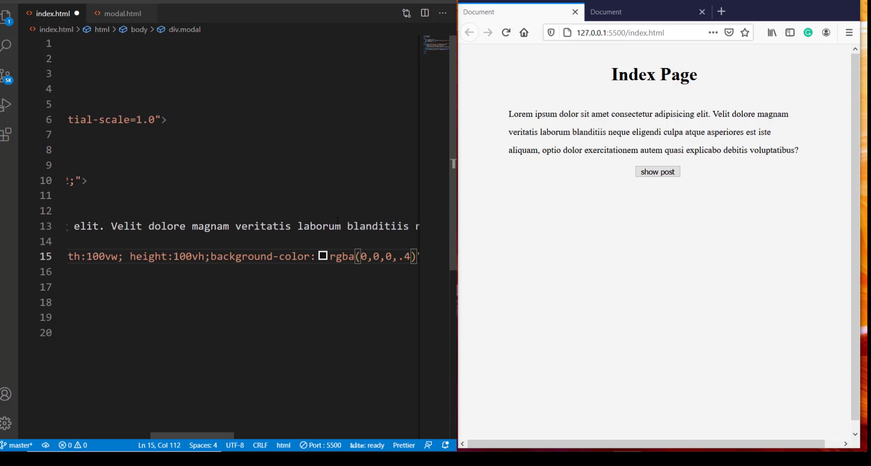
{"action": "key", "text": "ctrl+s"}
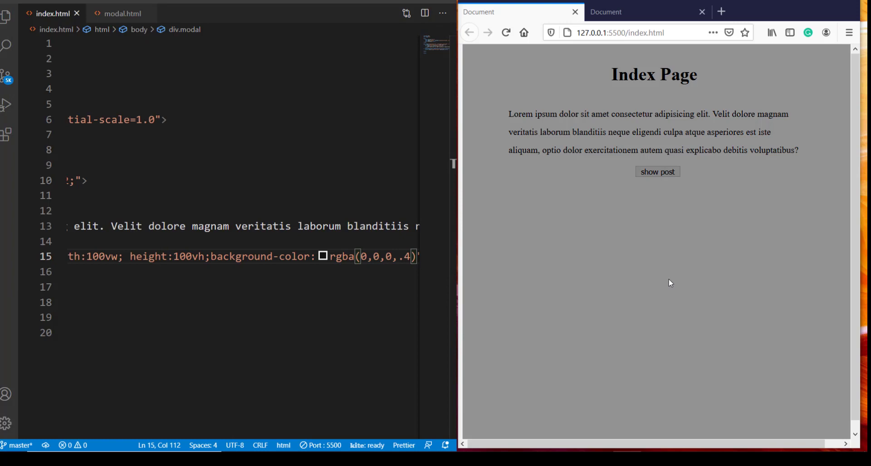
{"action": "key", "text": "BackSpace"}
{"action": "type", "text": "5"}
{"action": "key", "text": "ctrl+s"}
{"action": "left_click", "coordinate": [331, 256]}
{"action": "mouse_move", "coordinate": [341, 256]}
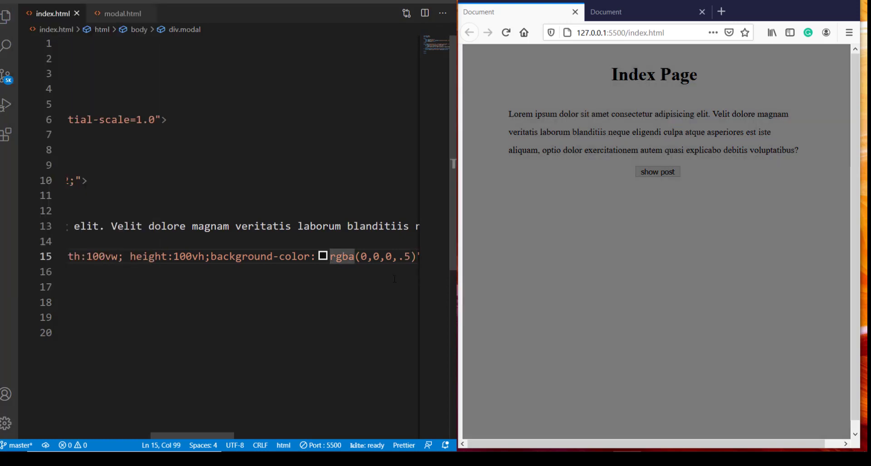
{"action": "left_click", "coordinate": [379, 257]}
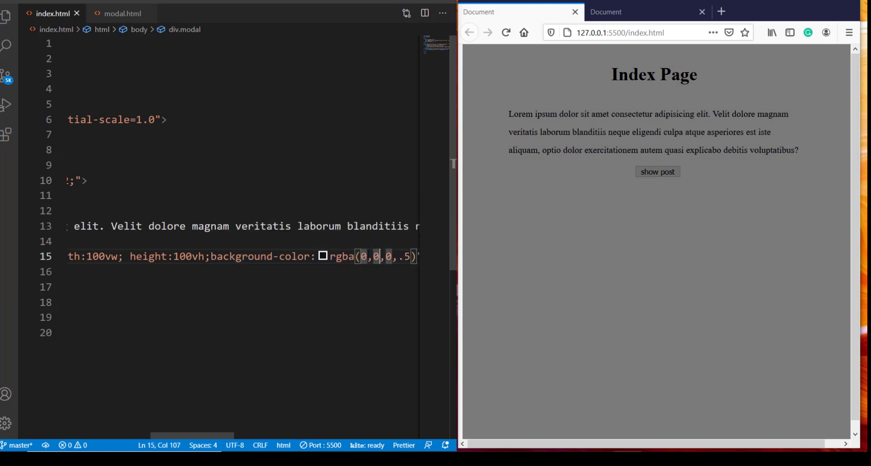
{"action": "key", "text": "End"}
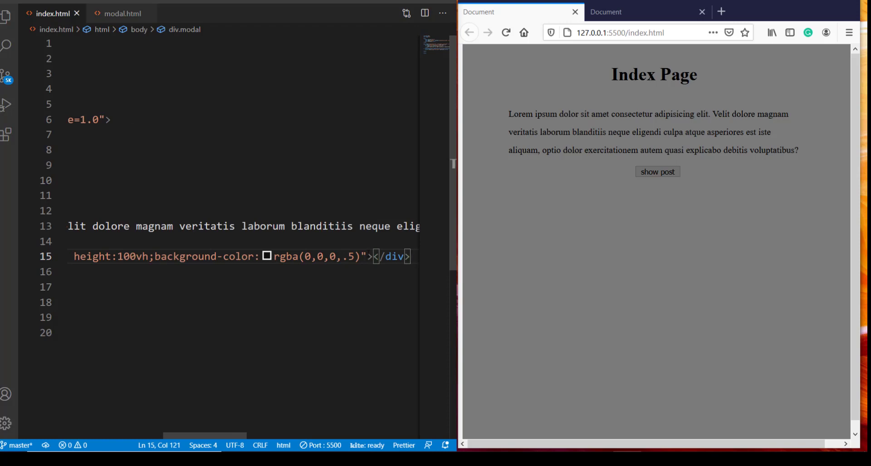
{"action": "left_click", "coordinate": [227, 389]}
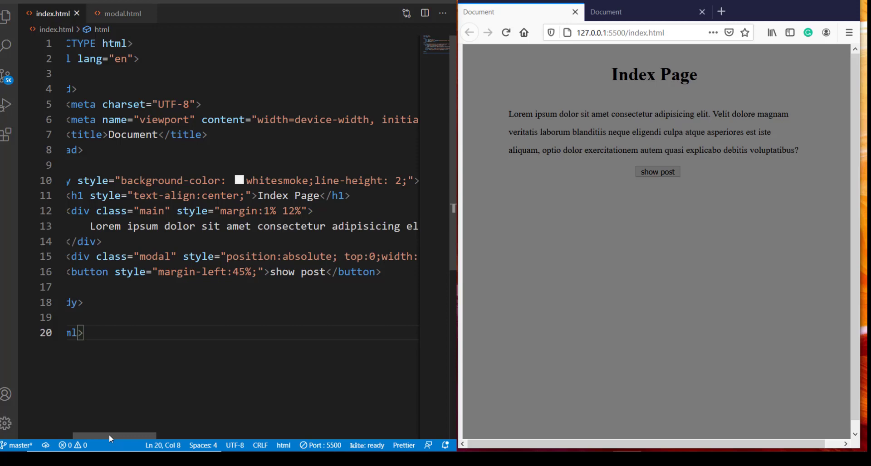
{"action": "left_click_drag", "start_coordinate": [109, 434], "coordinate": [82, 435]}
Insert an empty <script></script> block above the closing </body> tag using Emmet.
{"action": "left_click", "coordinate": [116, 304]}
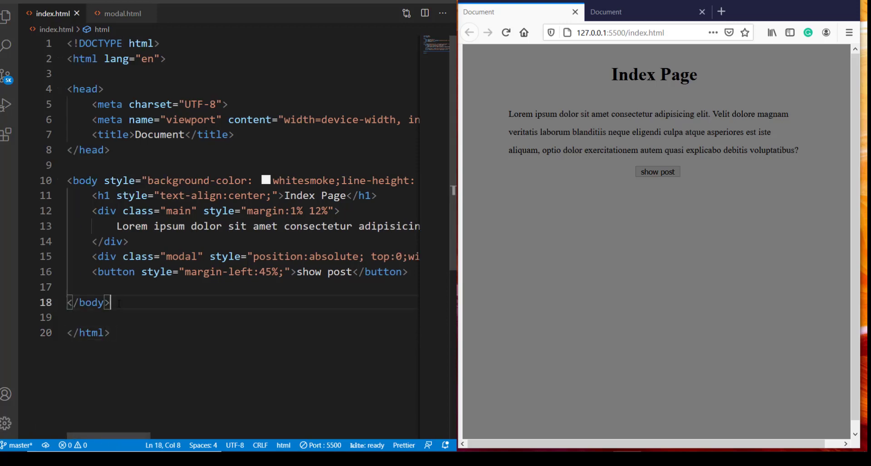
{"action": "key", "text": "ctrl+shift+Return"}
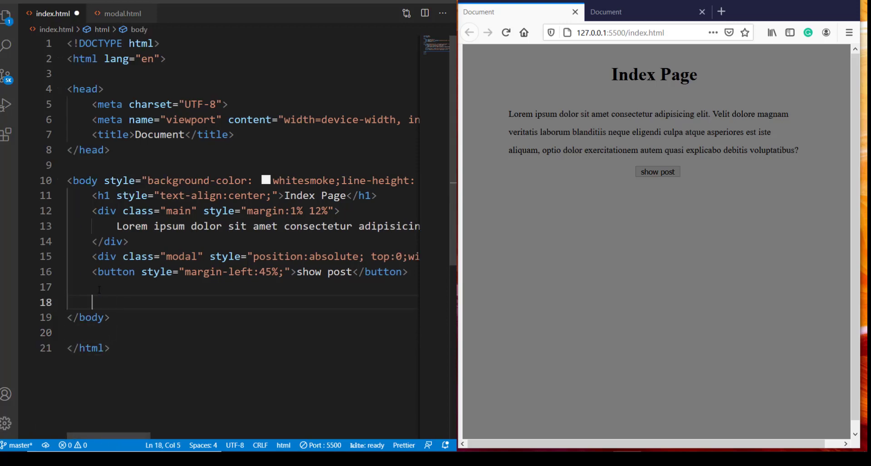
{"action": "type", "text": "script"}
{"action": "key", "text": "Tab"}
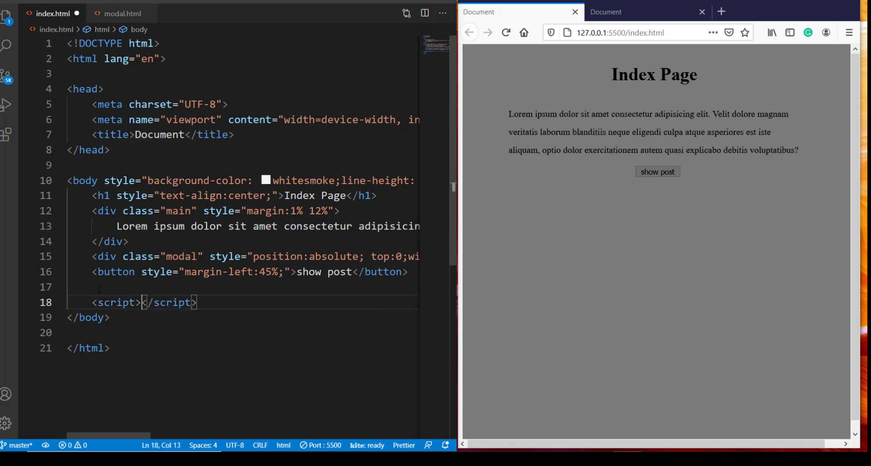
{"action": "key", "text": "Return"}
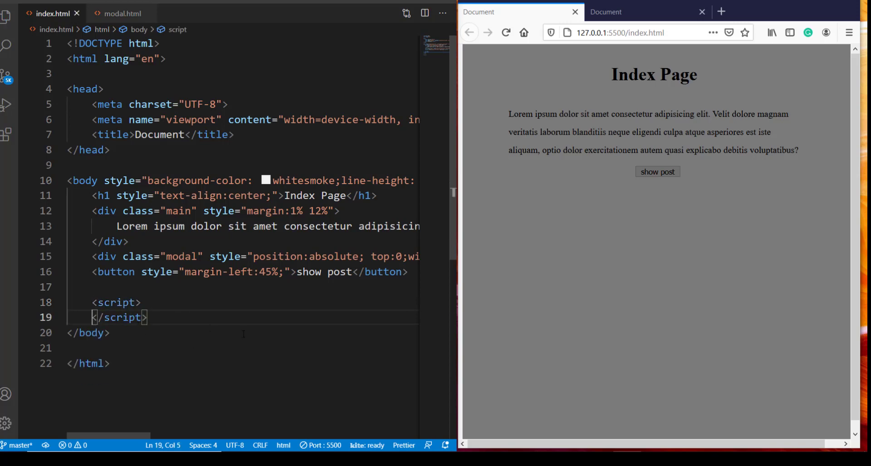
{"action": "left_click", "coordinate": [249, 256]}
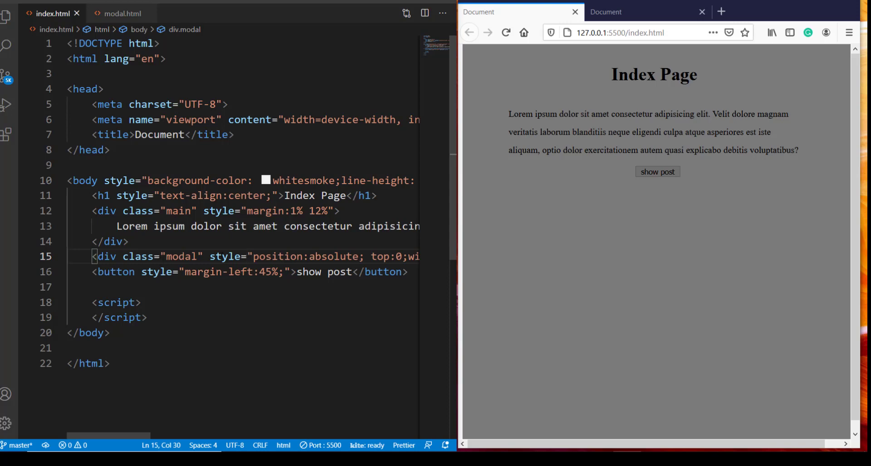
Append display:none to the modal div style and save, hiding the grey overlay.
{"action": "key", "text": "End"}
{"action": "key", "text": "Left"}
{"action": "key", "text": "Left"}
{"action": "key", "text": "Left"}
{"action": "key", "text": "Left"}
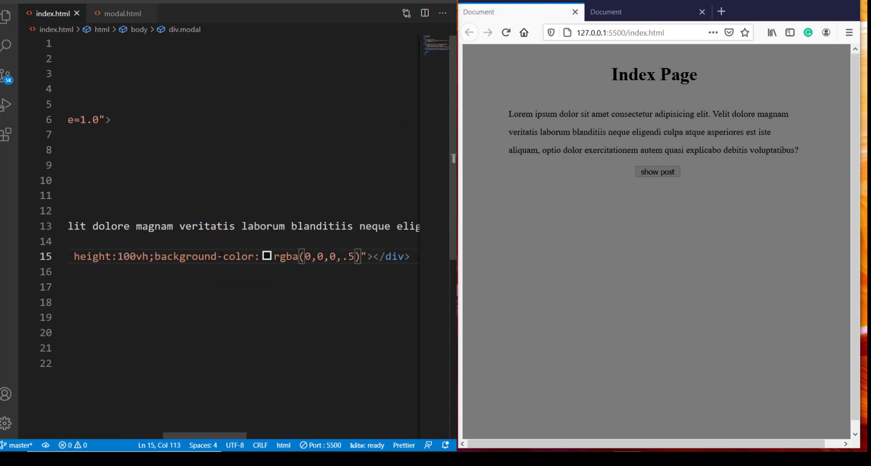
{"action": "type", "text": ";"}
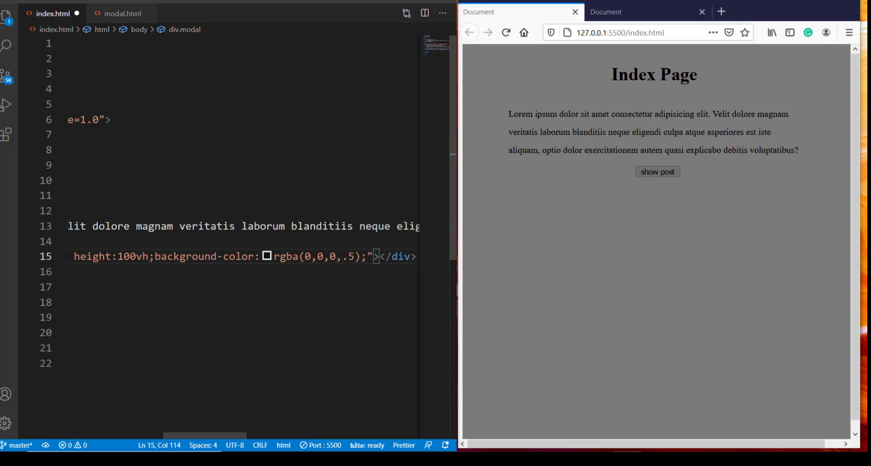
{"action": "type", "text": "display:none"}
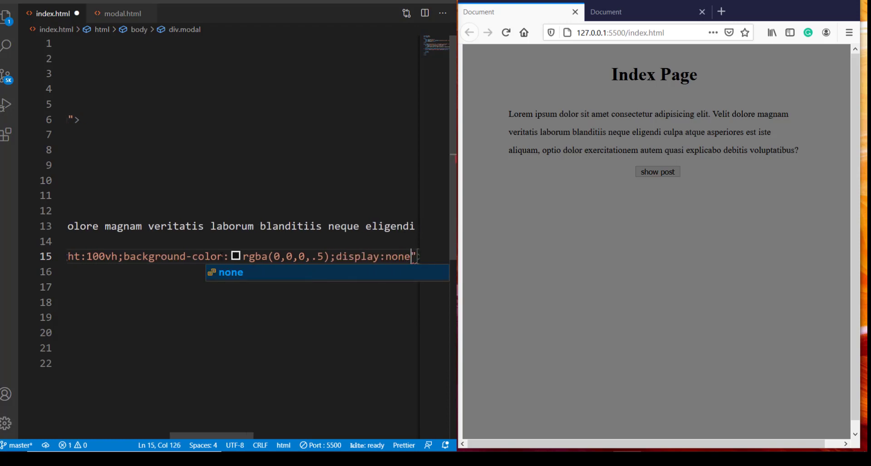
{"action": "type", "text": ";"}
{"action": "key", "text": "ctrl+s"}
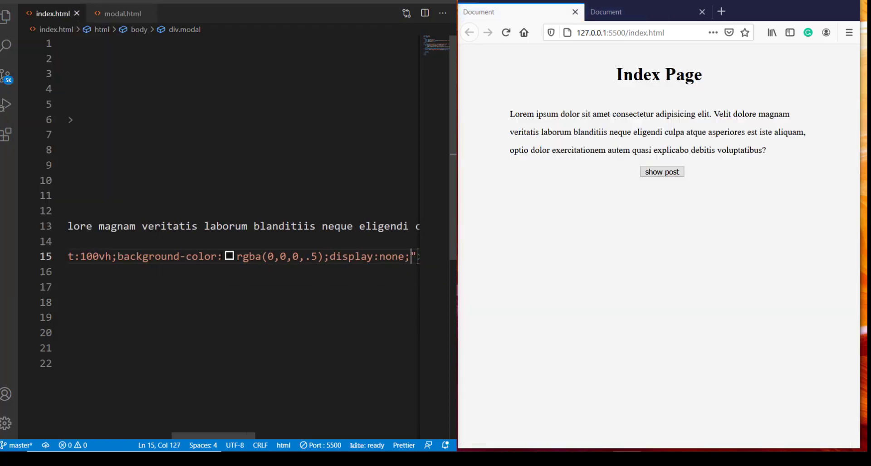
{"action": "left_click_drag", "start_coordinate": [419, 174], "coordinate": [561, 231]}
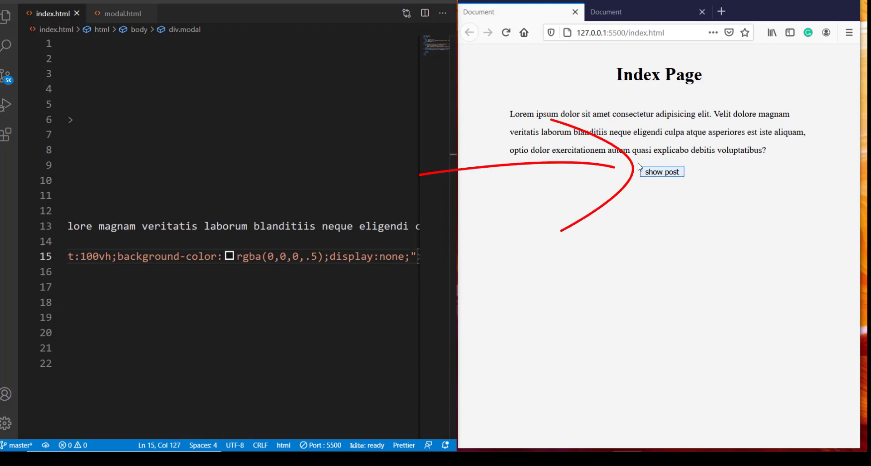
Declare const btn = document.querySelector('button') inside the script block.
{"action": "left_click", "coordinate": [67, 333]}
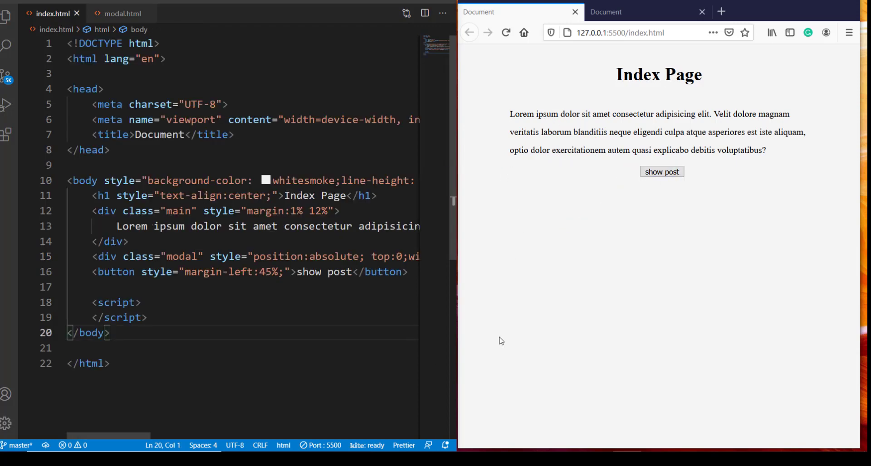
{"action": "left_click", "coordinate": [154, 302]}
{"action": "key", "text": "Return"}
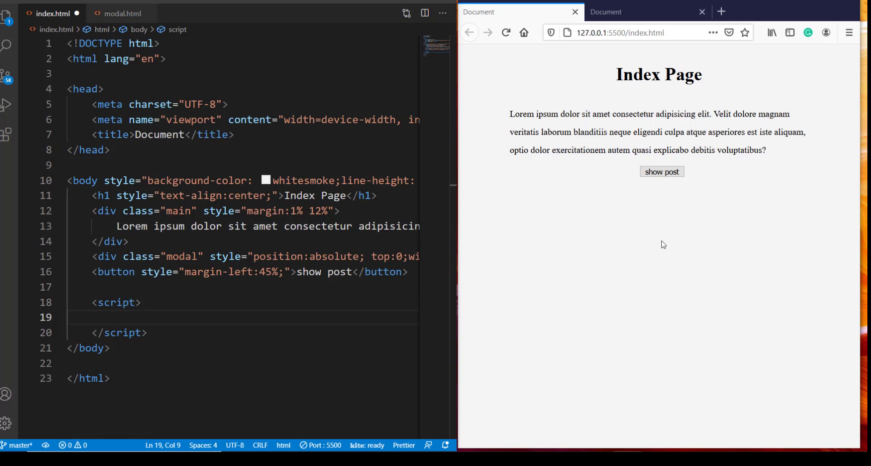
{"action": "left_click", "coordinate": [663, 172]}
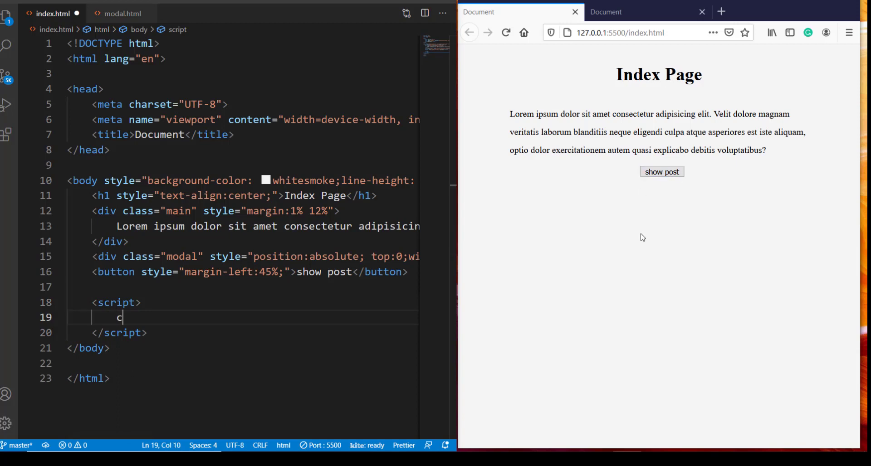
{"action": "type", "text": "const "}
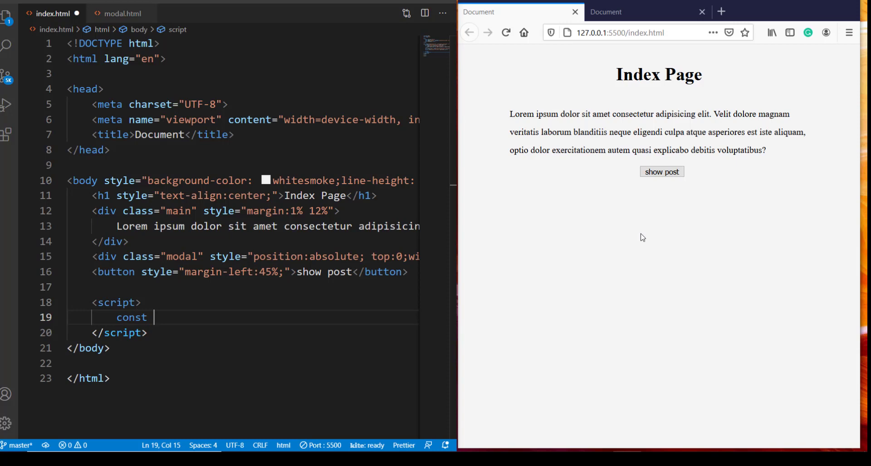
{"action": "type", "text": "btn = "}
{"action": "type", "text": "document.que"}
{"action": "key", "text": "Tab"}
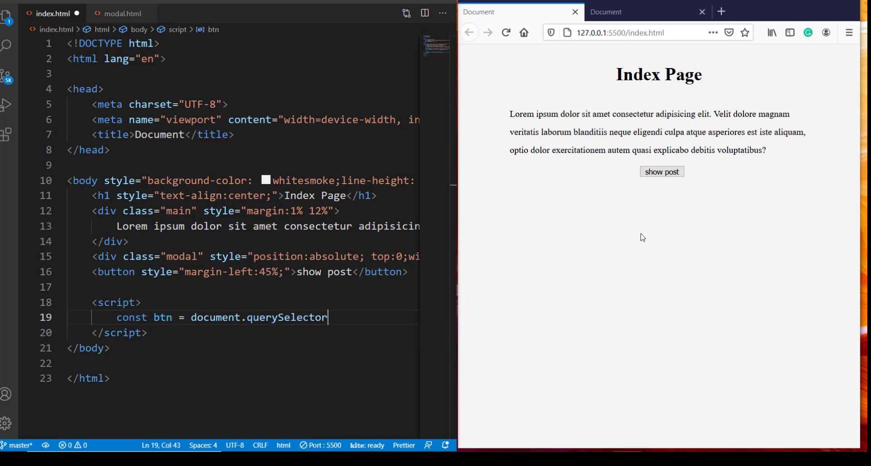
{"action": "type", "text": "('b"}
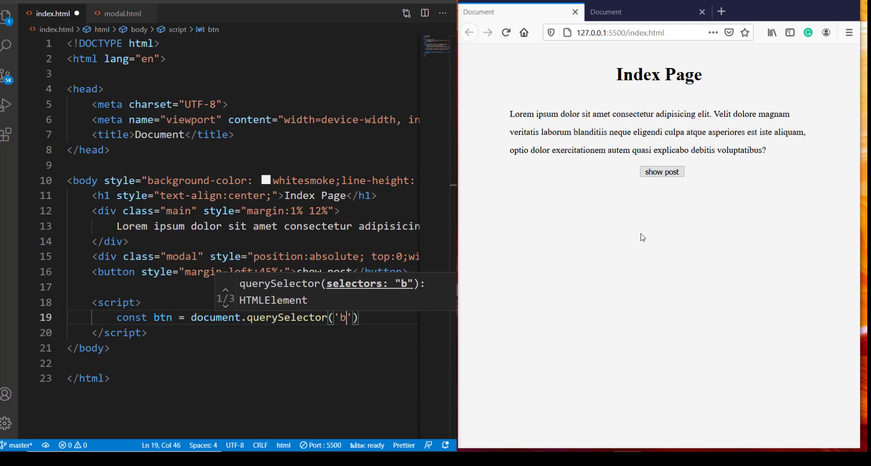
{"action": "type", "text": "utton"}
{"action": "key", "text": "End"}
{"action": "key", "text": "Return"}
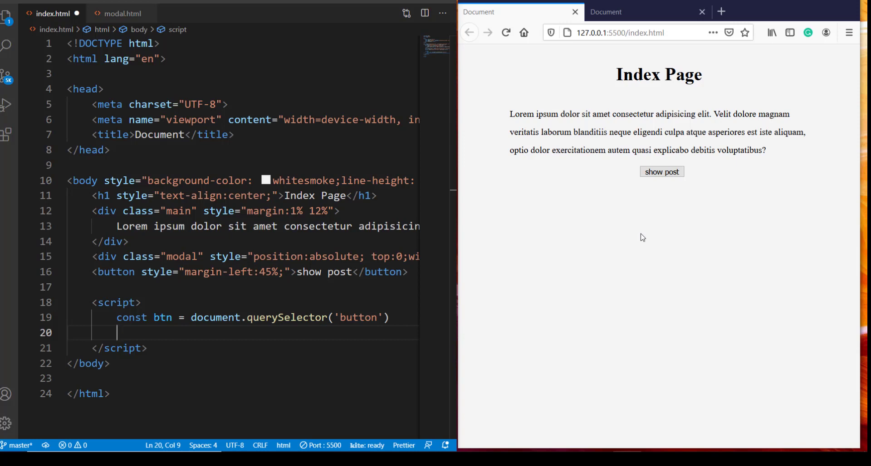
{"action": "type", "text": "btn"}
{"action": "type", "text": ".a"}
Add btn.addEventListener('click', () => {}) with the body on its own line, formatted on save.
{"action": "key", "text": "Tab"}
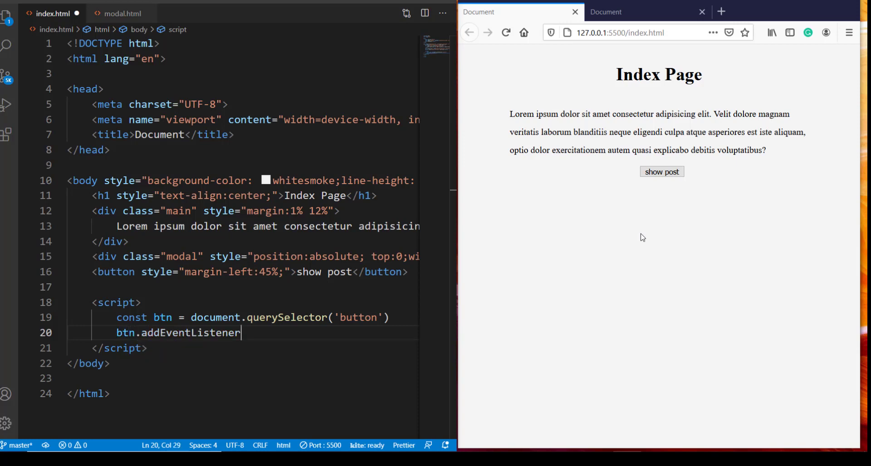
{"action": "type", "text": "('"}
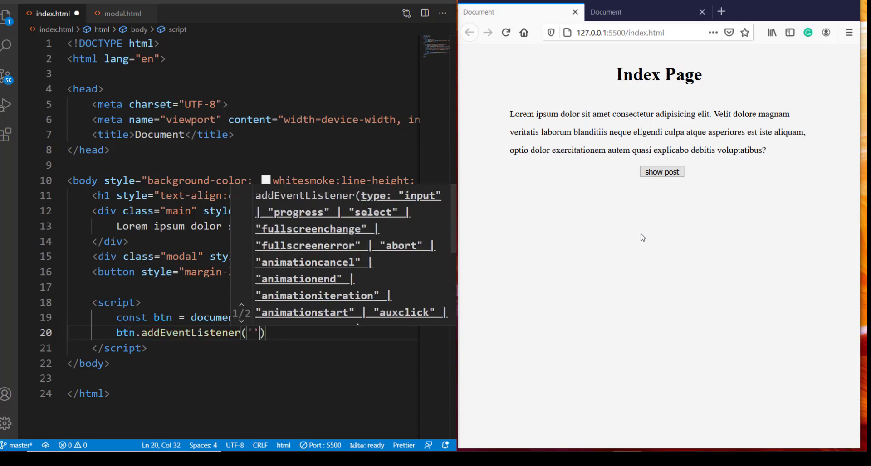
{"action": "type", "text": "click"}
{"action": "key", "text": "Right"}
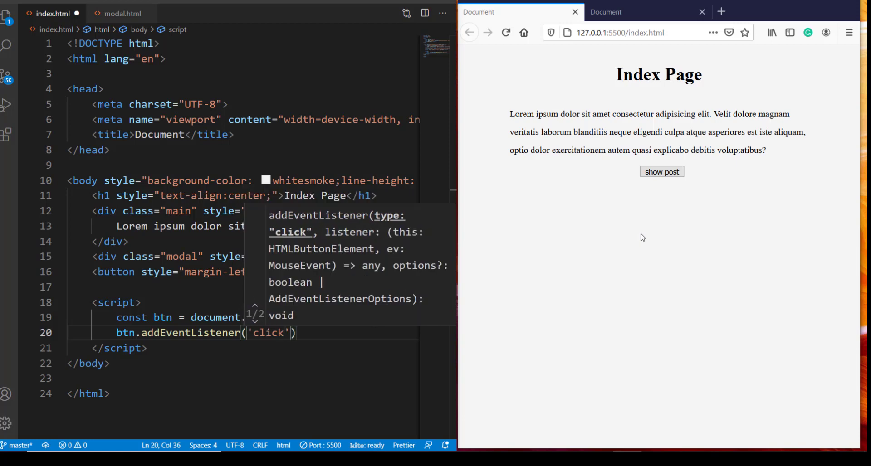
{"action": "type", "text": ",("}
{"action": "key", "text": "Right"}
{"action": "type", "text": "=>"}
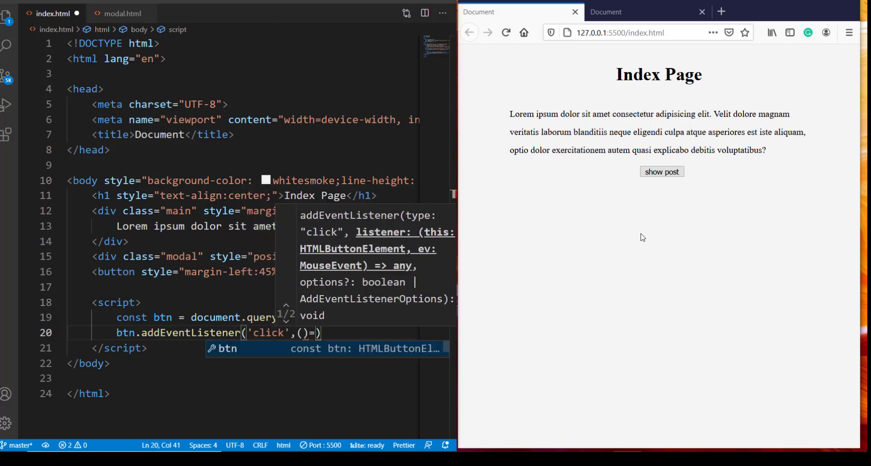
{"action": "type", "text": "{"}
{"action": "key", "text": "Return"}
{"action": "key", "text": "ctrl+s"}
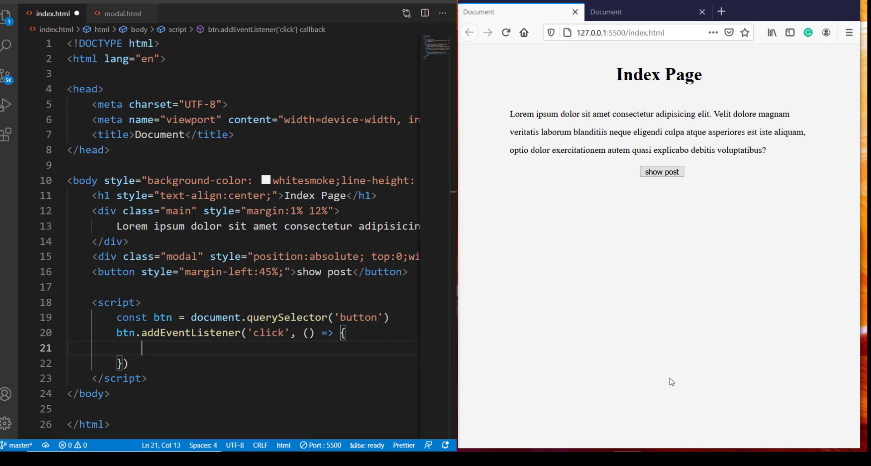
{"action": "type", "text": "fetch"}
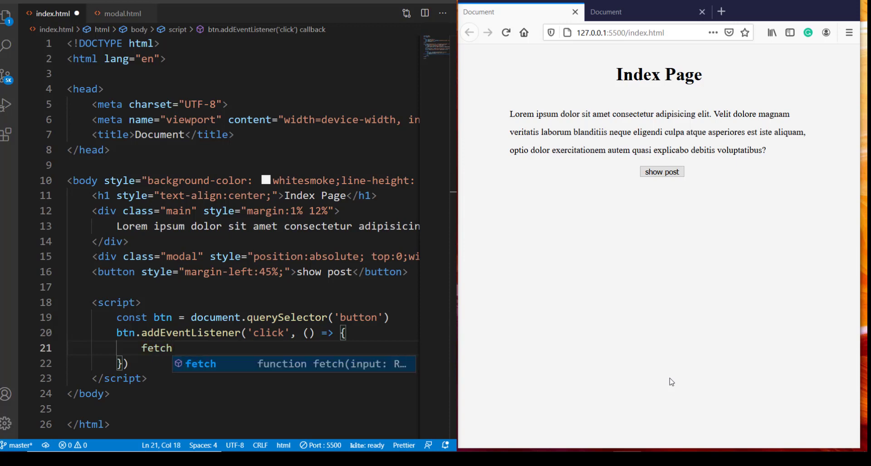
{"action": "type", "text": "("}
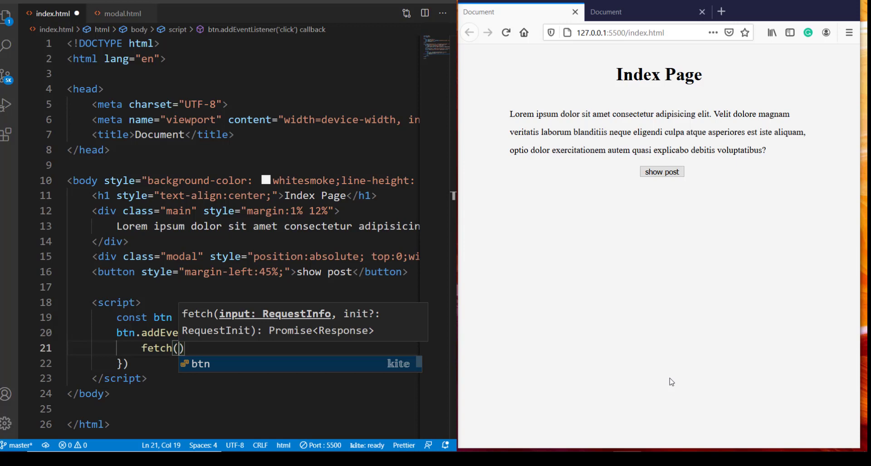
{"action": "type", "text": "\""}
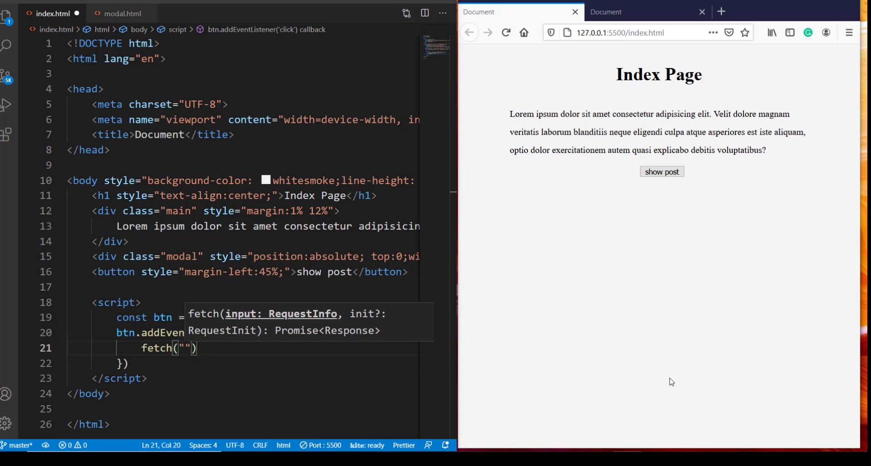
{"action": "type", "text": "/modal.htm"}
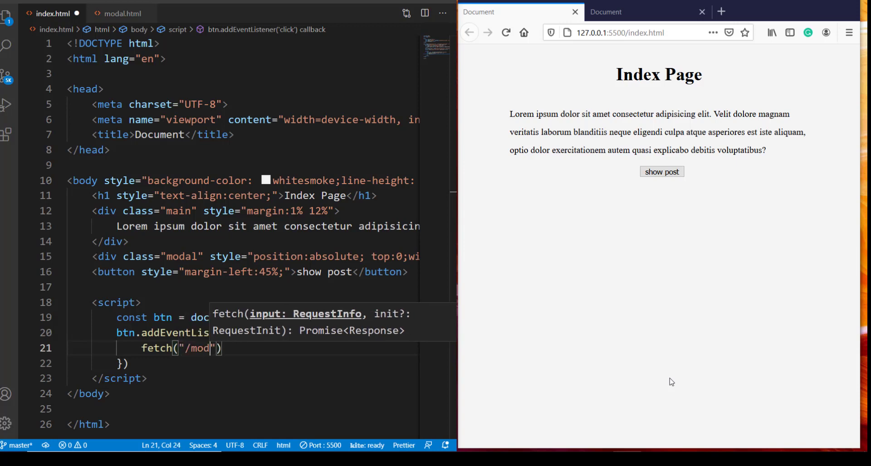
{"action": "type", "text": "l"}
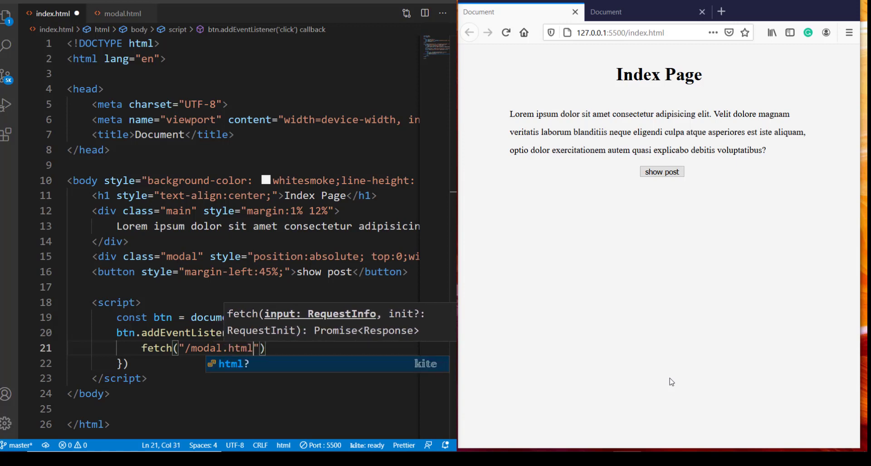
Write fetch("/modal.html") followed by .then(res=>res.text()) inside the click handler.
{"action": "key", "text": "End"}
{"action": "key", "text": "Return"}
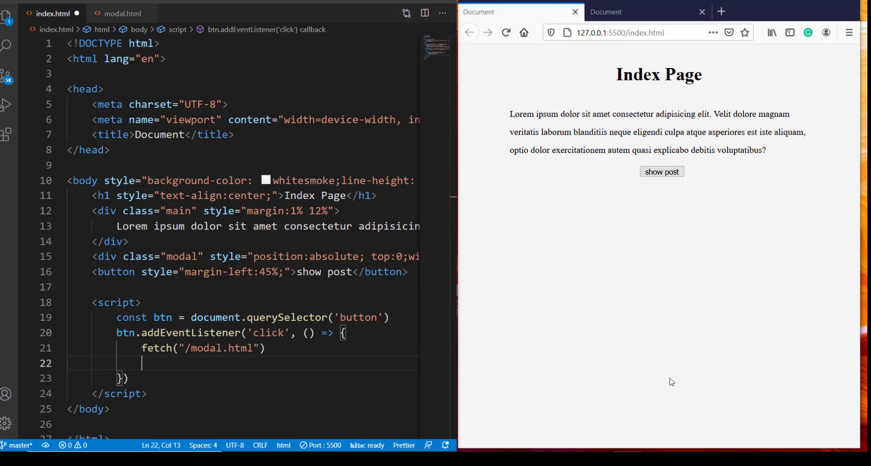
{"action": "type", "text": ".then"}
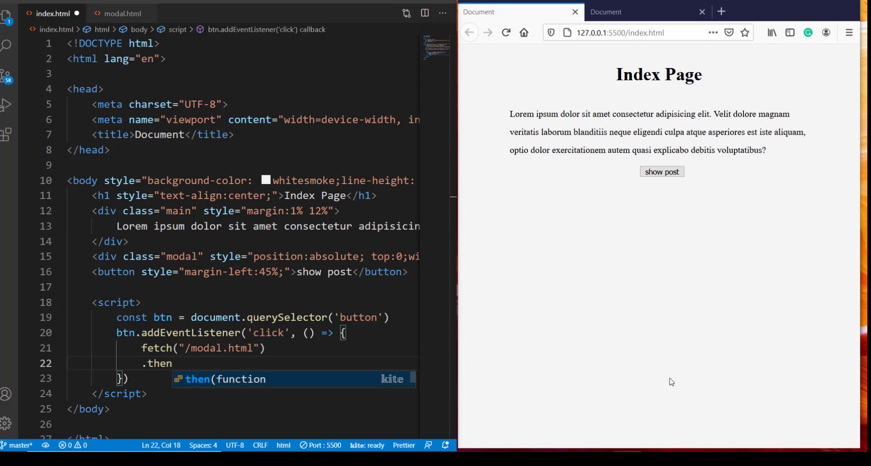
{"action": "type", "text": "("}
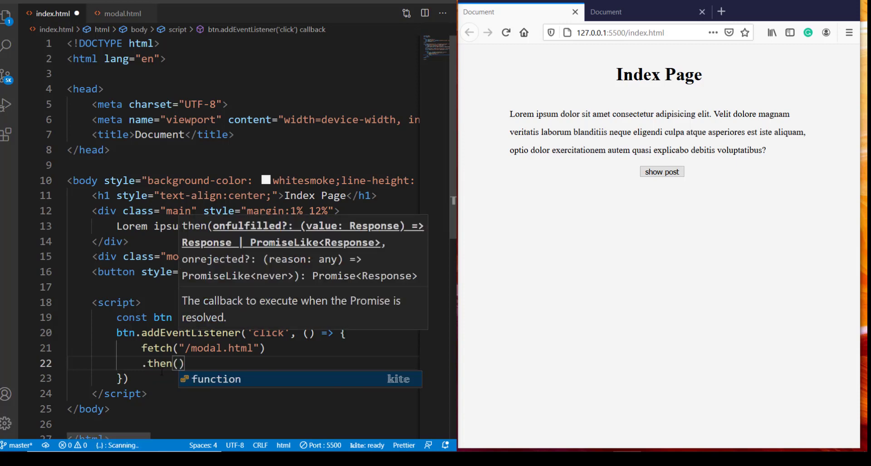
{"action": "key", "text": "Escape"}
{"action": "key", "text": "Down"}
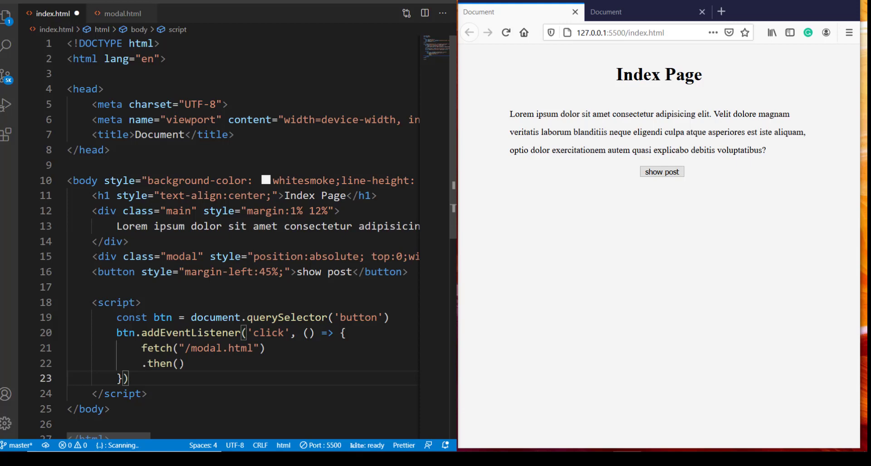
{"action": "left_click", "coordinate": [180, 363]}
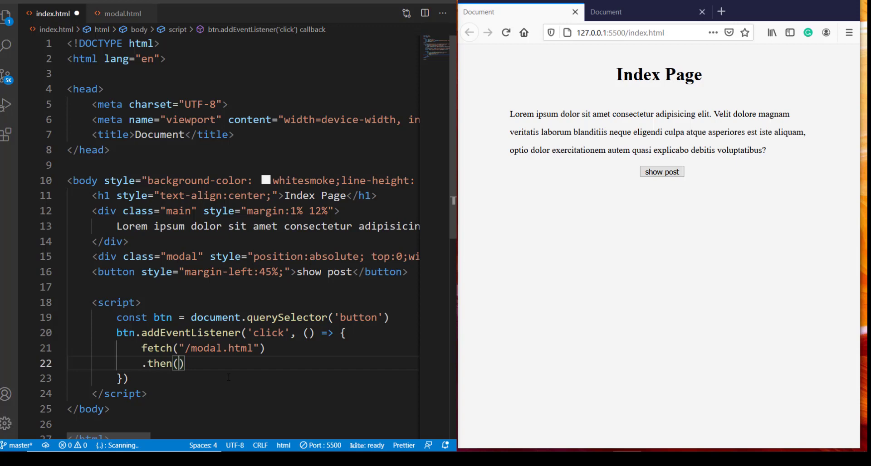
{"action": "type", "text": "res="}
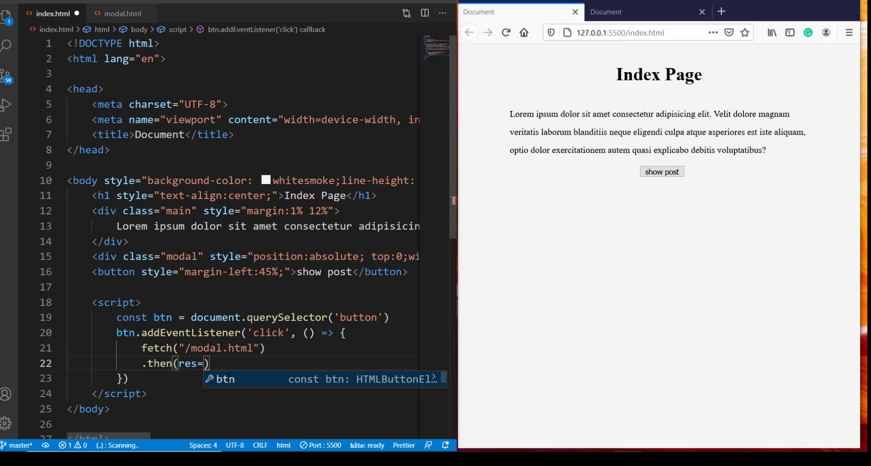
{"action": "type", "text": ">"}
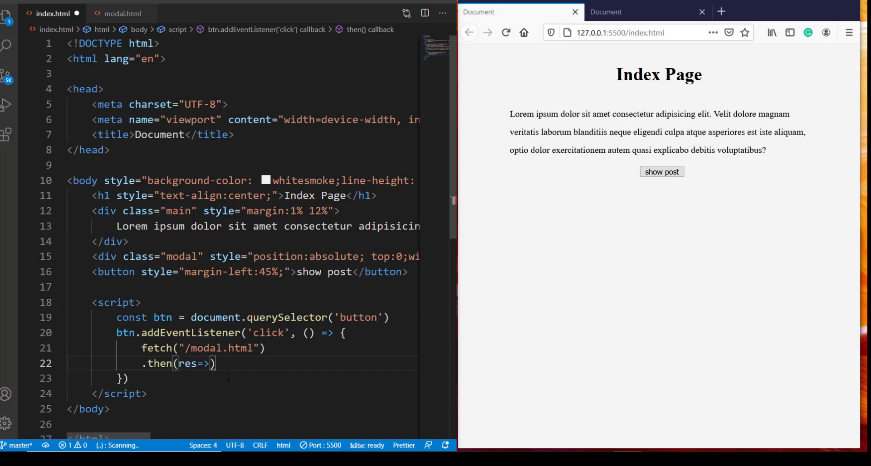
{"action": "type", "text": "res.text"}
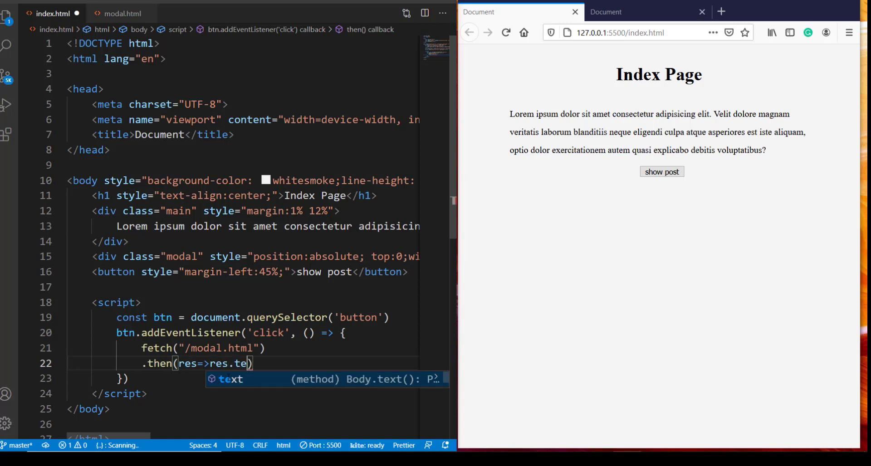
{"action": "type", "text": "()"}
{"action": "left_click", "coordinate": [266, 388]}
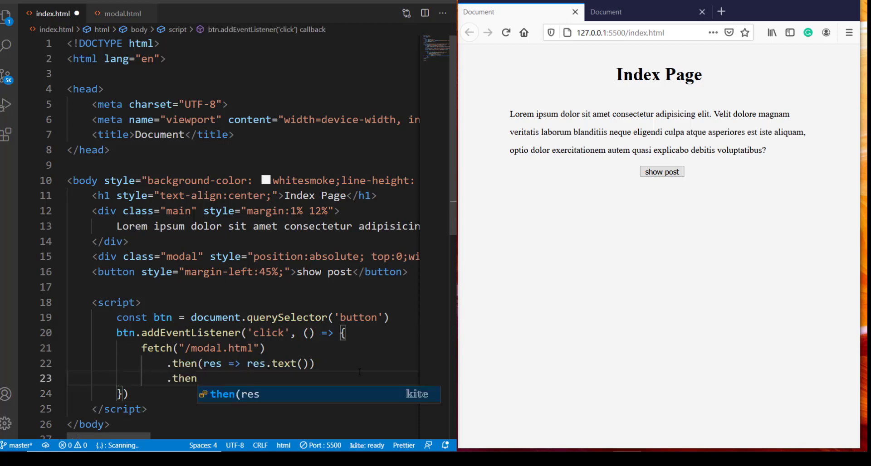
{"action": "type", "text": "(data"}
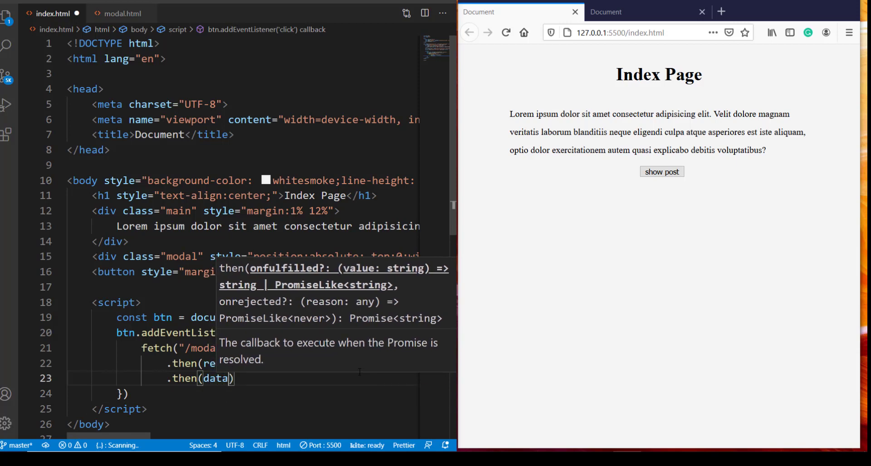
{"action": "type", "text": "=>"}
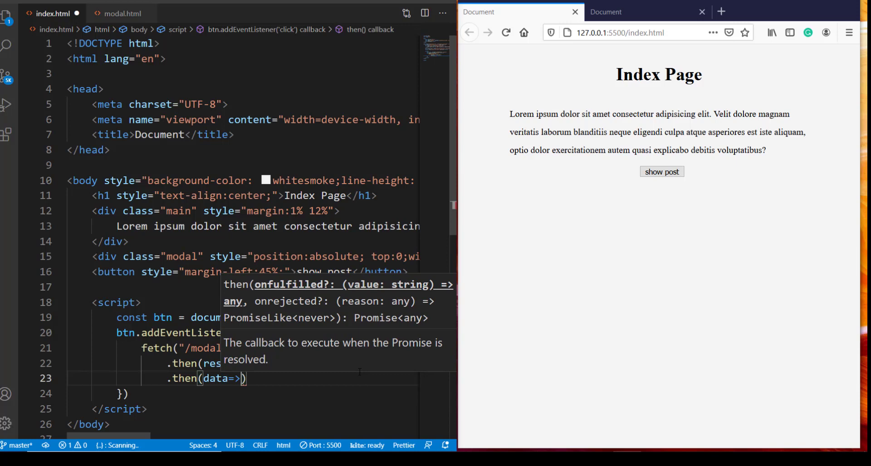
Chain a second .then(data=>) after res.text() in the click handler.
{"action": "key", "text": "Escape"}
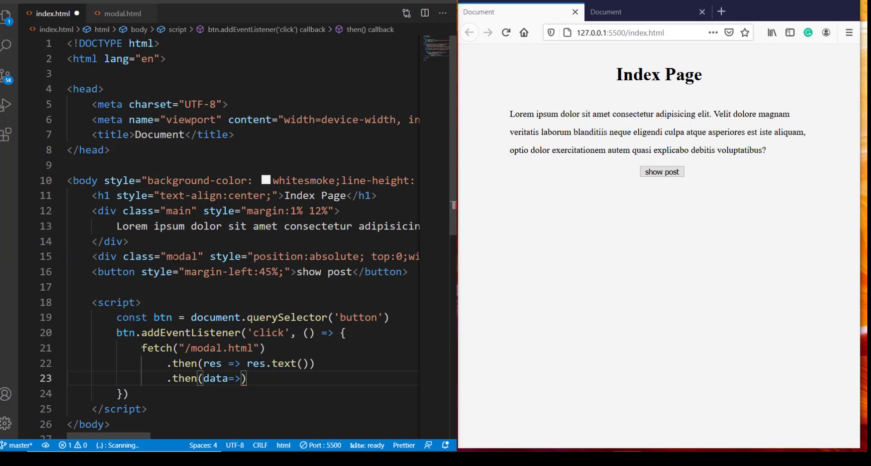
Declare const modal = document.querySelector('.modal') at the top of the script.
{"action": "left_click", "coordinate": [143, 302]}
{"action": "key", "text": "Return"}
{"action": "type", "text": "co"}
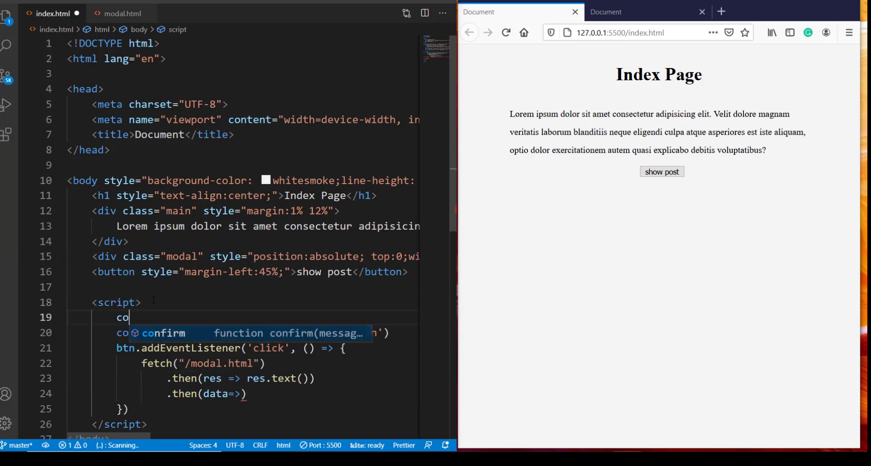
{"action": "type", "text": "nst m"}
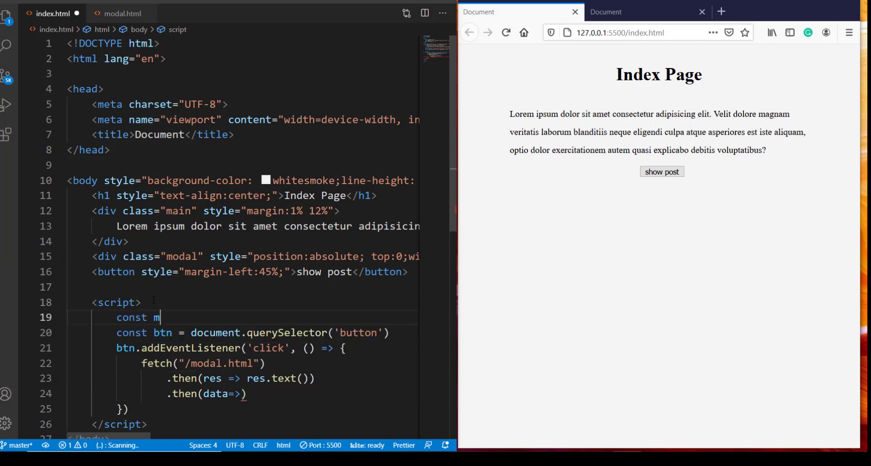
{"action": "type", "text": "odal"}
{"action": "type", "text": "= "}
{"action": "type", "text": "do"}
{"action": "key", "text": "Tab"}
{"action": "type", "text": ".cre"}
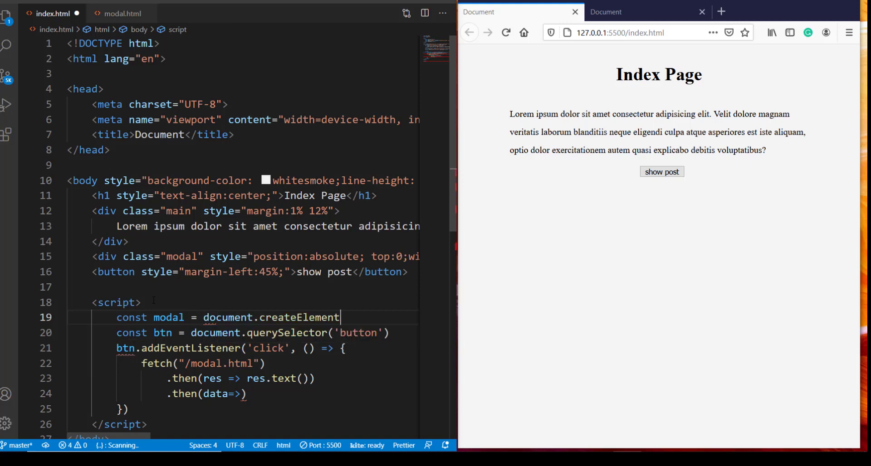
{"action": "key", "text": "BackSpace"}
{"action": "key", "text": "BackSpace"}
{"action": "key", "text": "BackSpace"}
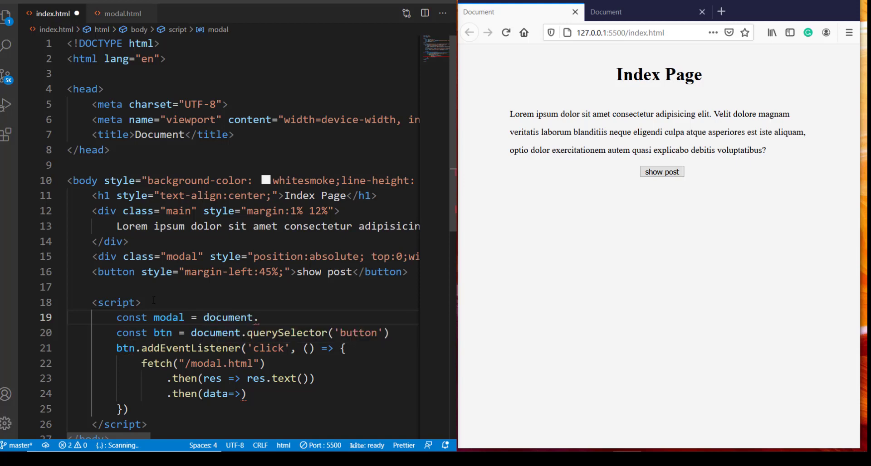
{"action": "type", "text": "que"}
{"action": "key", "text": "Tab"}
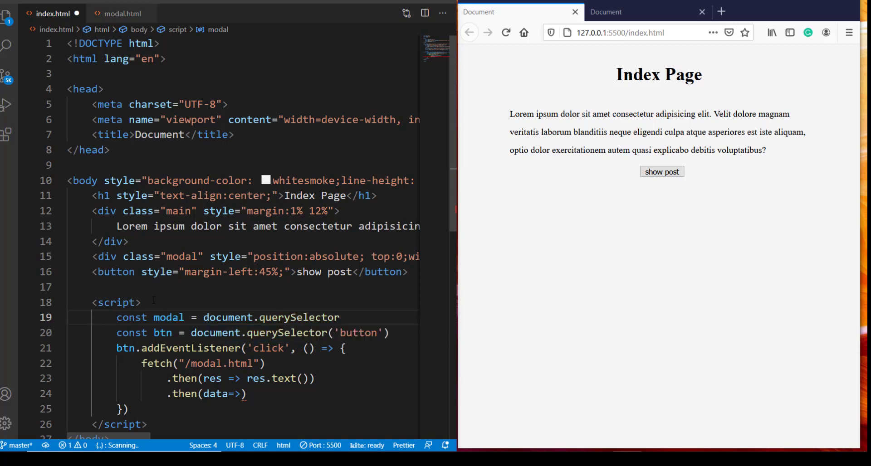
{"action": "type", "text": "(''"}
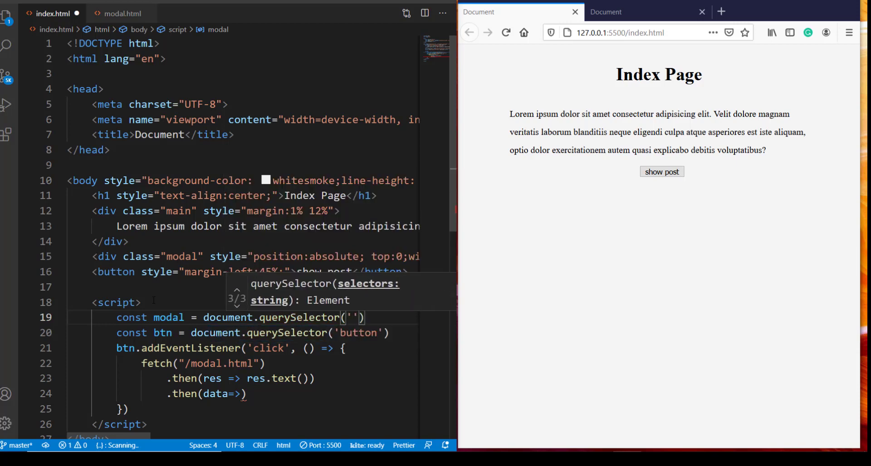
{"action": "type", "text": ".modal"}
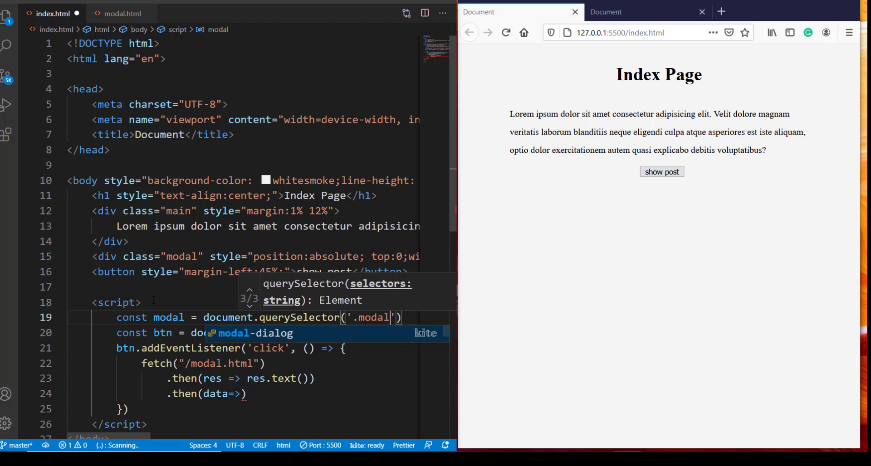
{"action": "key", "text": "Escape"}
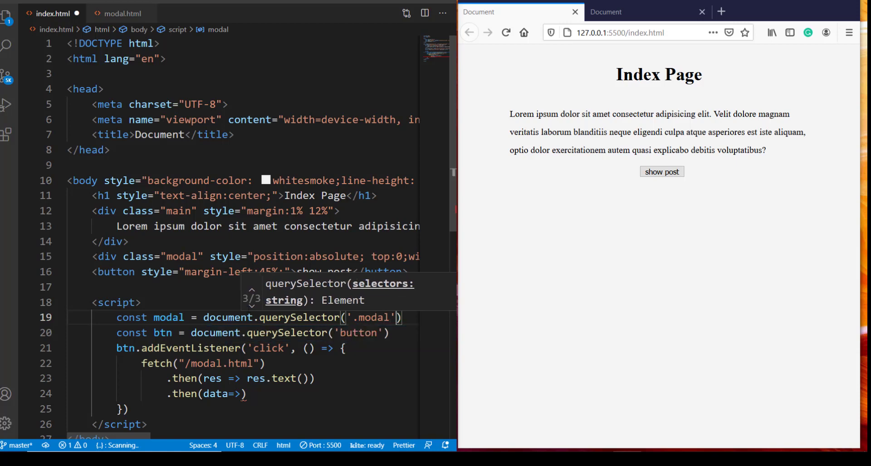
{"action": "double_click", "coordinate": [265, 348]}
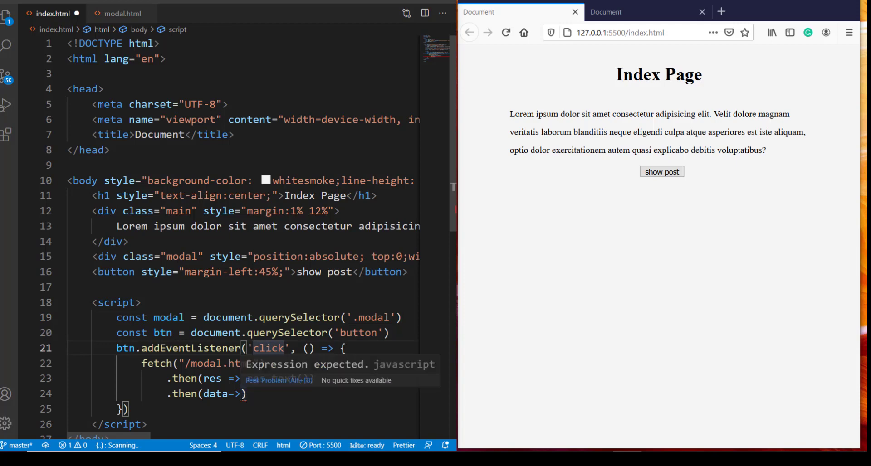
{"action": "left_click", "coordinate": [241, 394]}
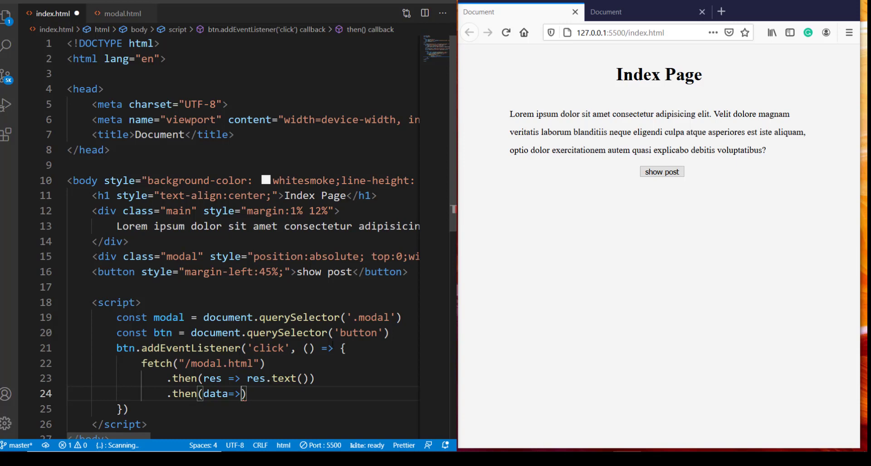
{"action": "type", "text": "modal."}
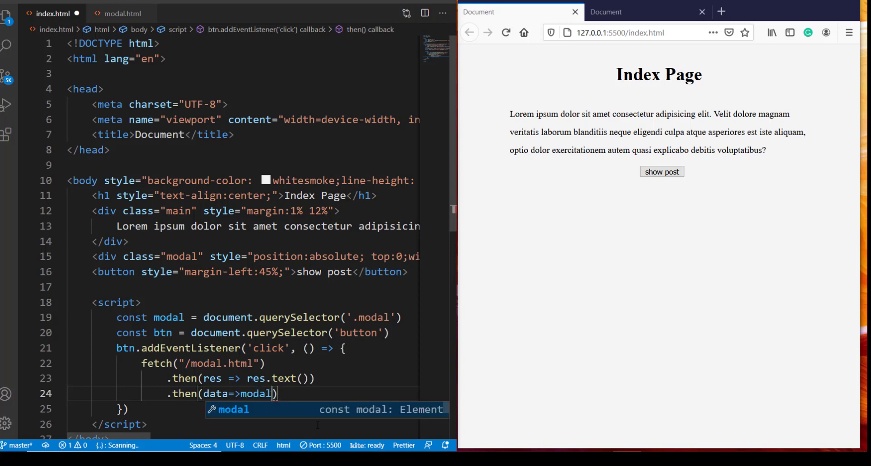
{"action": "type", "text": "innerHtm"}
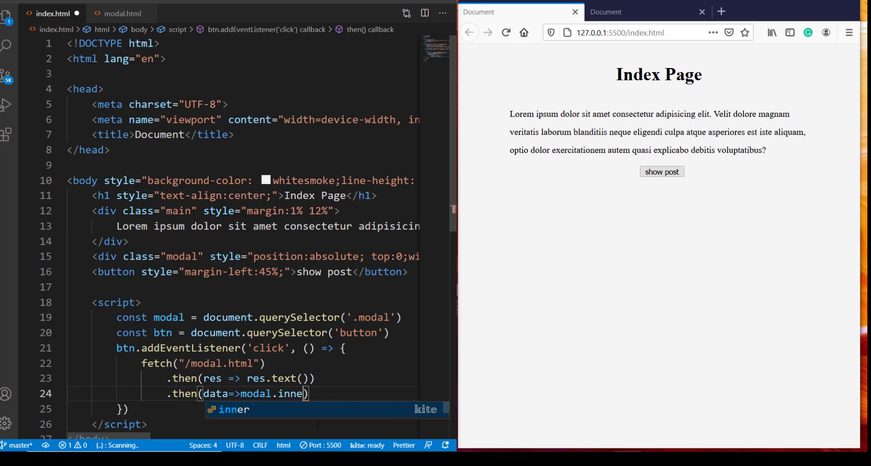
{"action": "type", "text": "l"}
Wrap the data callback body in braces containing modal.innerHTML = data.
{"action": "key", "text": "BackSpace"}
{"action": "key", "text": "BackSpace"}
{"action": "key", "text": "BackSpace"}
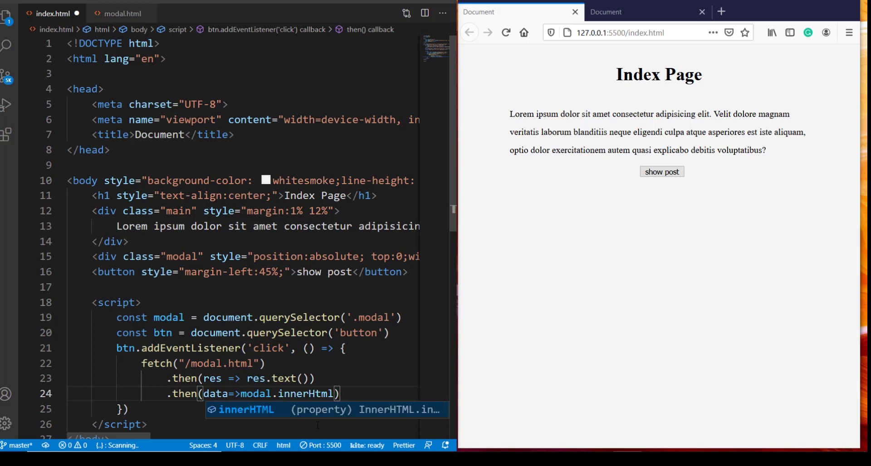
{"action": "type", "text": "TML"}
{"action": "type", "text": "=da"}
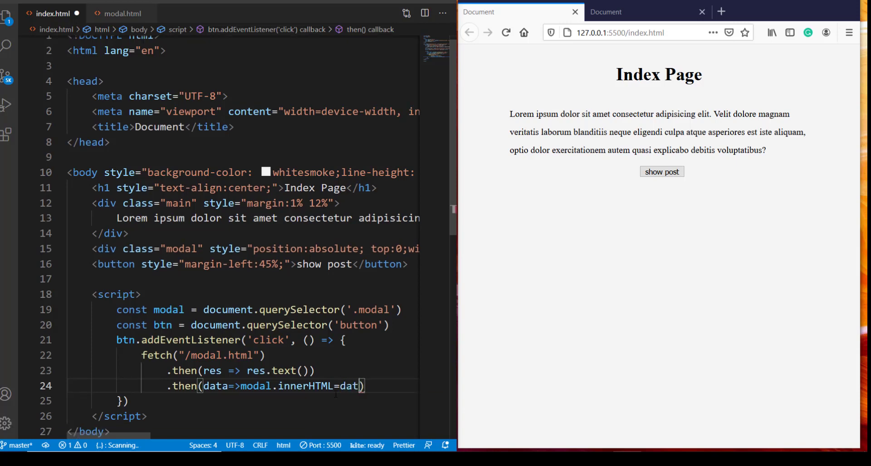
{"action": "type", "text": "ta"}
{"action": "key", "text": "Escape"}
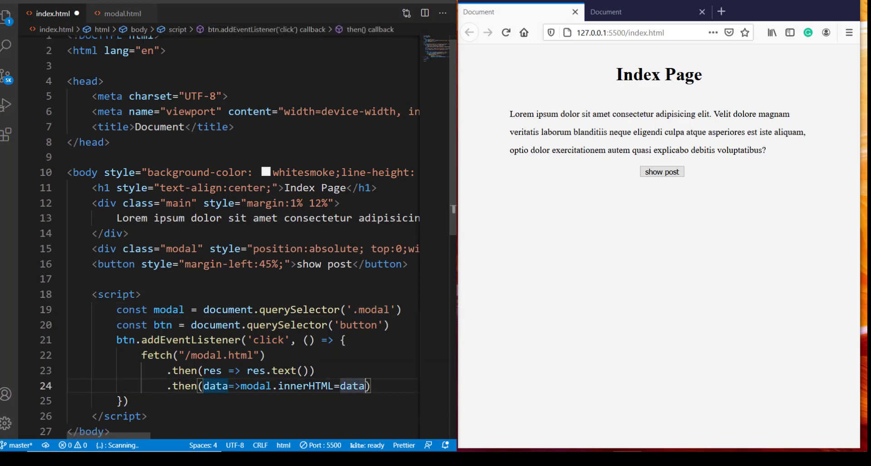
{"action": "key", "text": "shift+Left"}
{"action": "key", "text": "shift+Left"}
{"action": "key", "text": "shift+Left"}
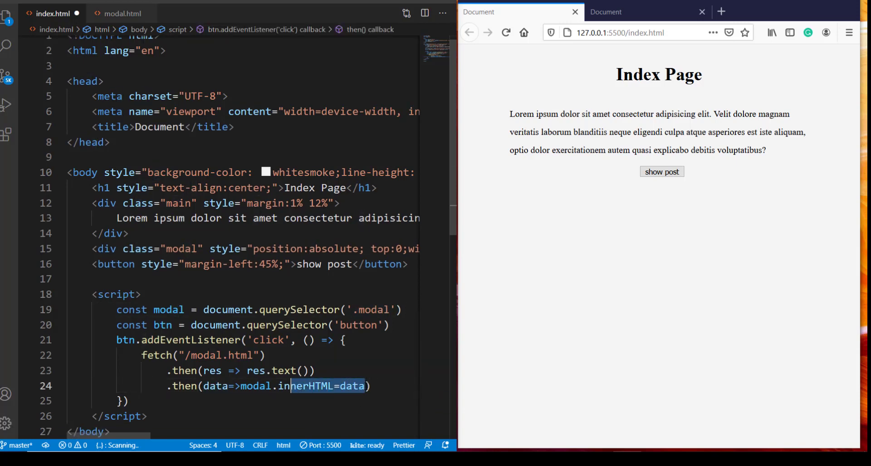
{"action": "key", "text": "shift+Left"}
{"action": "key", "text": "shift+Left"}
{"action": "key", "text": "shift+Left"}
{"action": "key", "text": "shift+Left"}
{"action": "key", "text": "shift+Left"}
{"action": "key", "text": "shift+Right"}
{"action": "key", "text": "ctrl+c"}
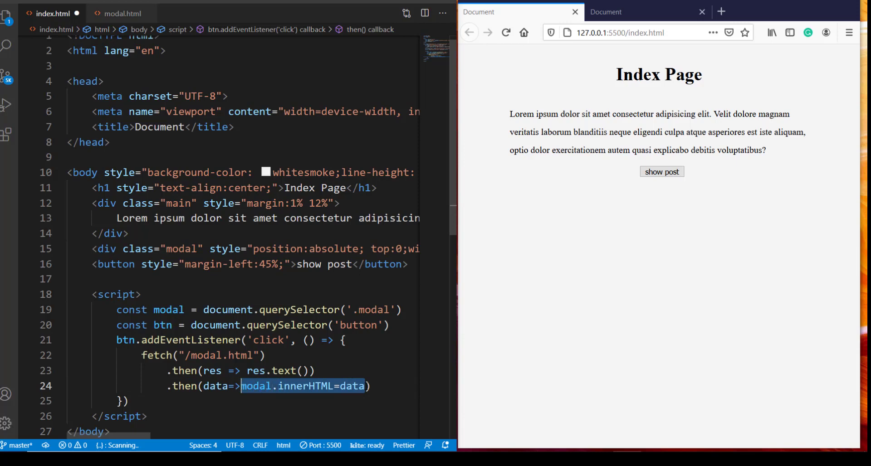
{"action": "type", "text": "{"}
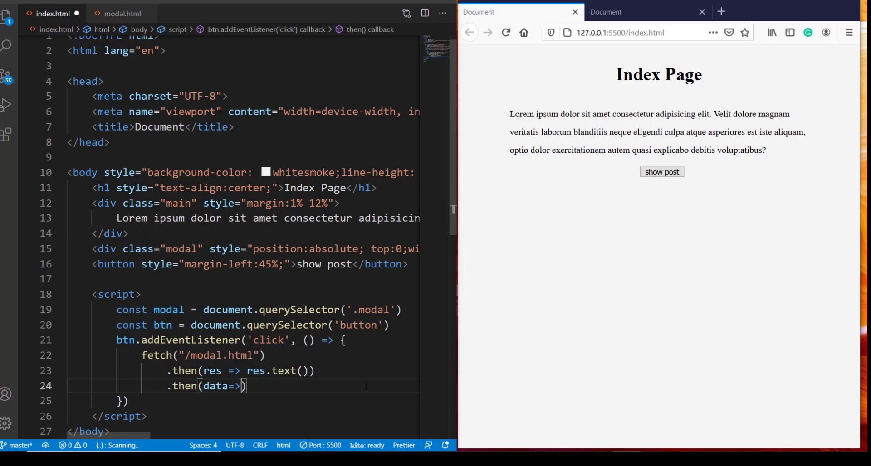
{"action": "key", "text": "Left"}
{"action": "key", "text": "ctrl+v"}
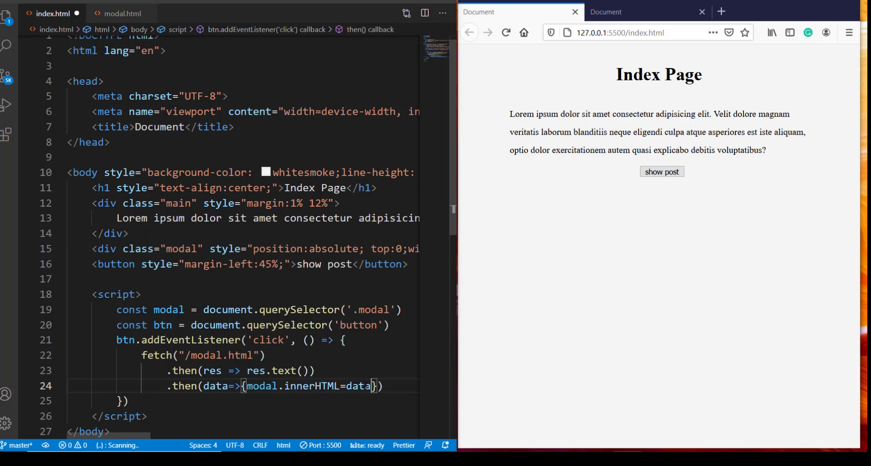
Add modal.style.display = "block" on its own line and save the formatted file.
{"action": "key", "text": "Return"}
{"action": "key", "text": "Return"}
{"action": "key", "text": "Up"}
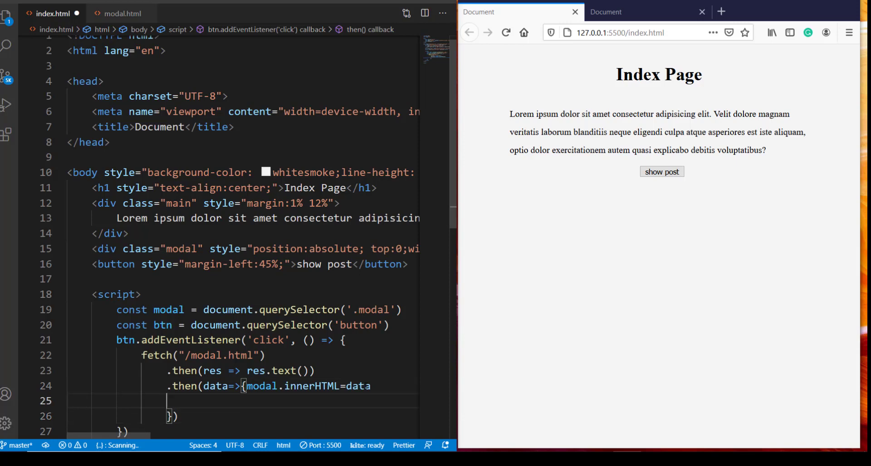
{"action": "key", "text": "ctrl+s"}
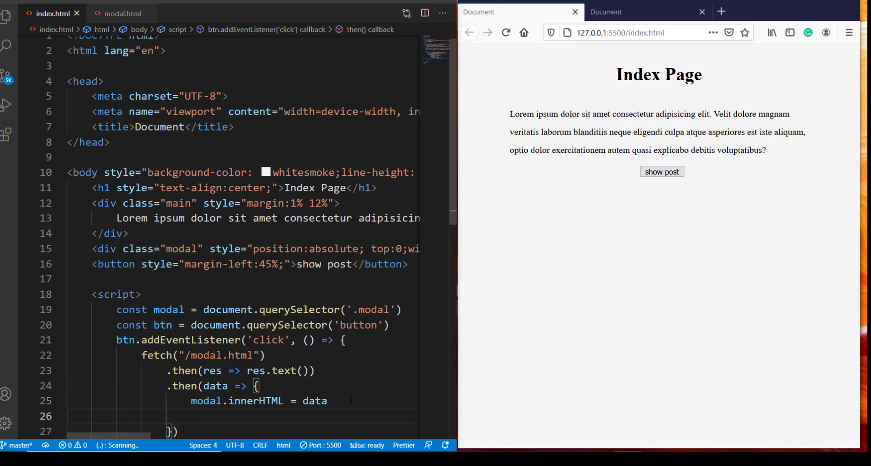
{"action": "key", "text": "Down"}
{"action": "type", "text": "mod"}
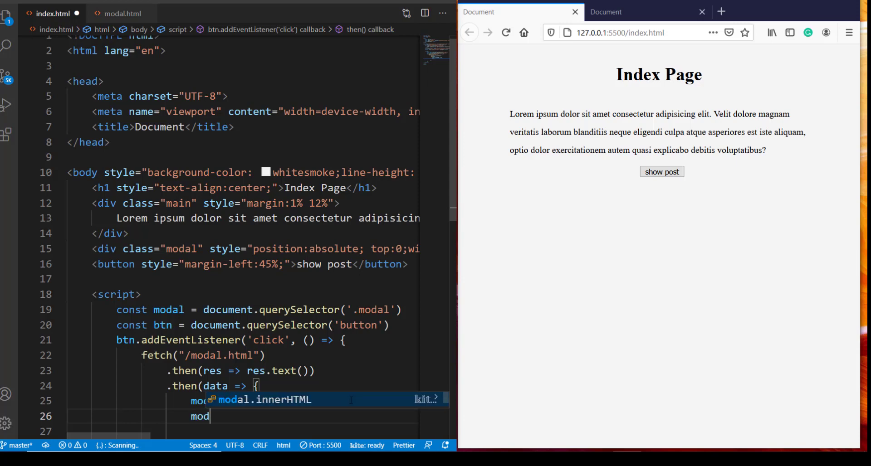
{"action": "type", "text": "al.style"}
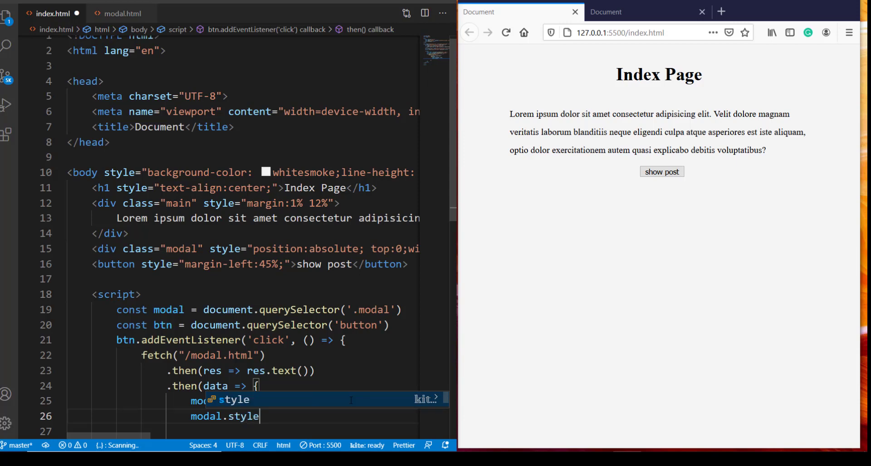
{"action": "type", "text": "."}
{"action": "type", "text": "display "}
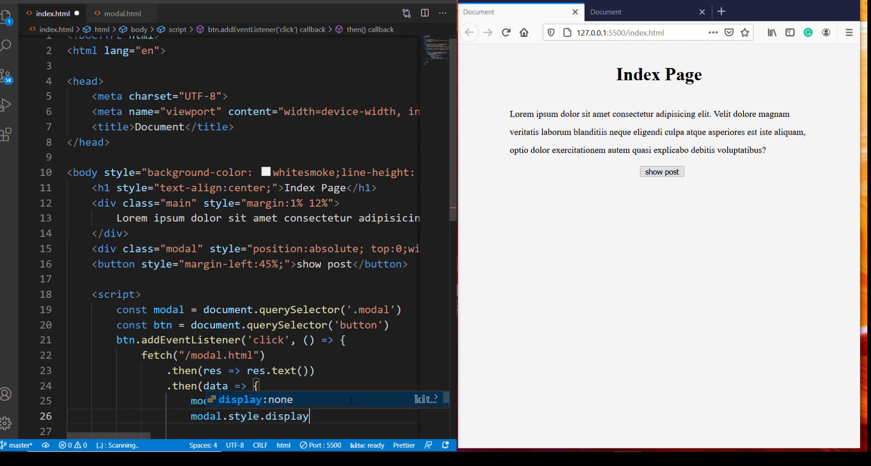
{"action": "type", "text": "= \"b"}
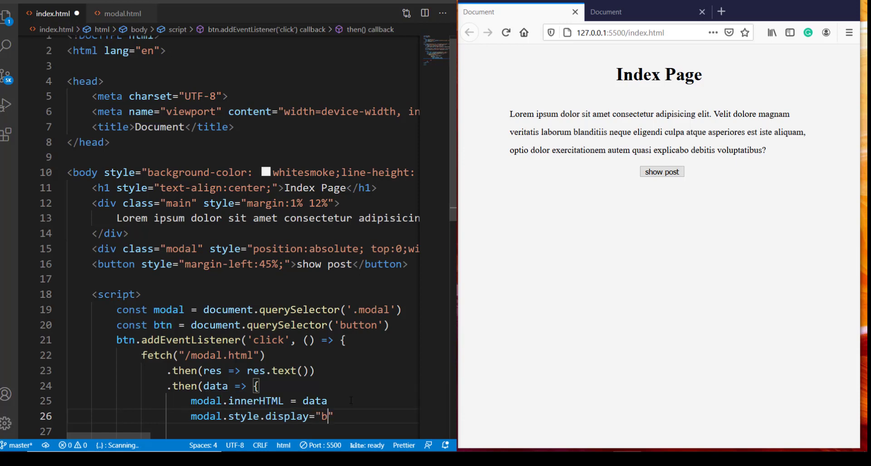
{"action": "type", "text": "lock\""}
{"action": "type", "text": ";"}
{"action": "key", "text": "ctrl+s"}
{"action": "scroll", "coordinate": [452, 217], "scroll_direction": "down", "scroll_amount": 1}
{"action": "scroll", "coordinate": [453, 218], "scroll_direction": "down", "scroll_amount": 5}
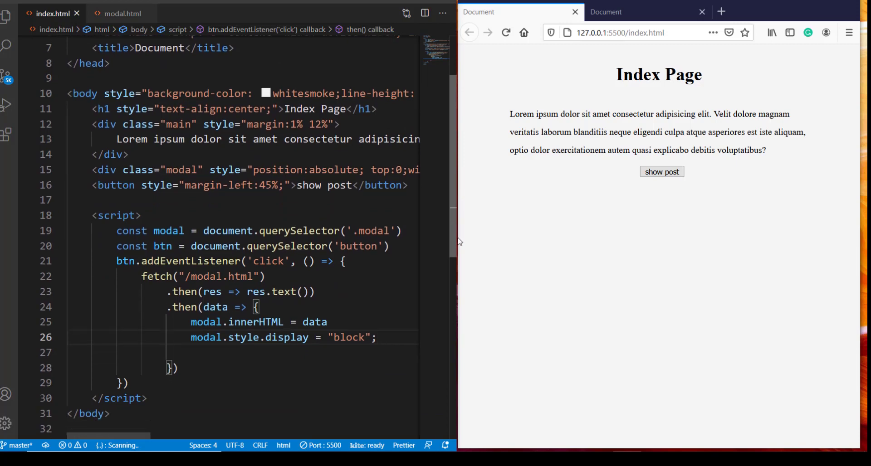
{"action": "scroll", "coordinate": [452, 217], "scroll_direction": "down", "scroll_amount": 3}
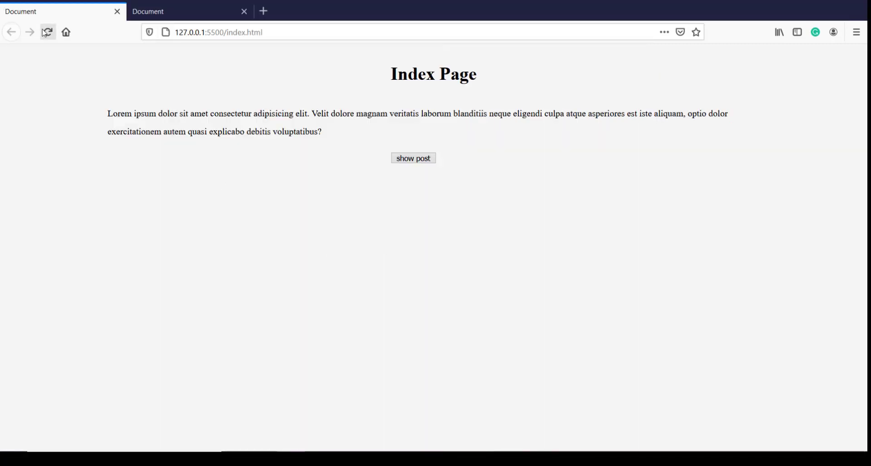
Reload the Index Page, check the modal.html tab, and open the Polaroid modal via 'show post'.
{"action": "left_click", "coordinate": [48, 32]}
{"action": "left_click", "coordinate": [413, 158]}
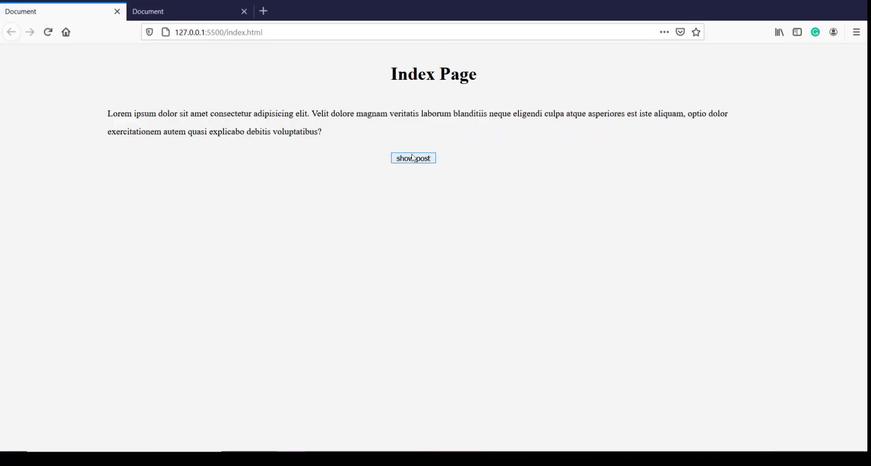
{"action": "left_click", "coordinate": [413, 158]}
{"action": "left_click", "coordinate": [186, 11]}
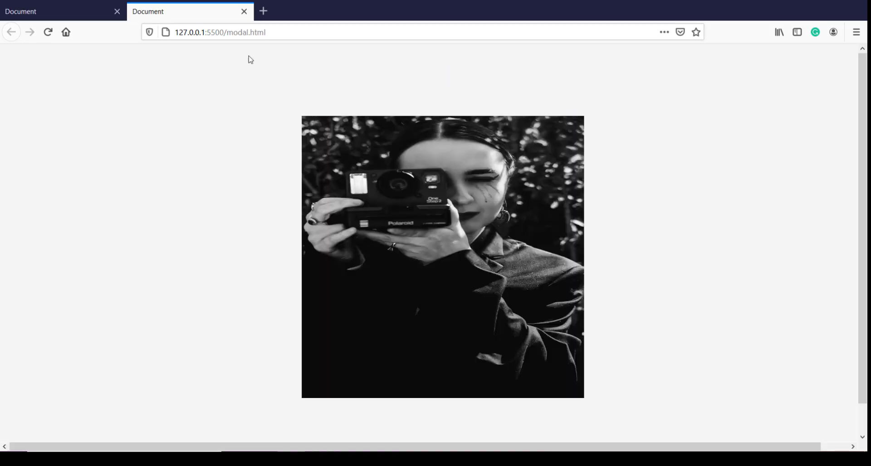
{"action": "left_click", "coordinate": [17, 11]}
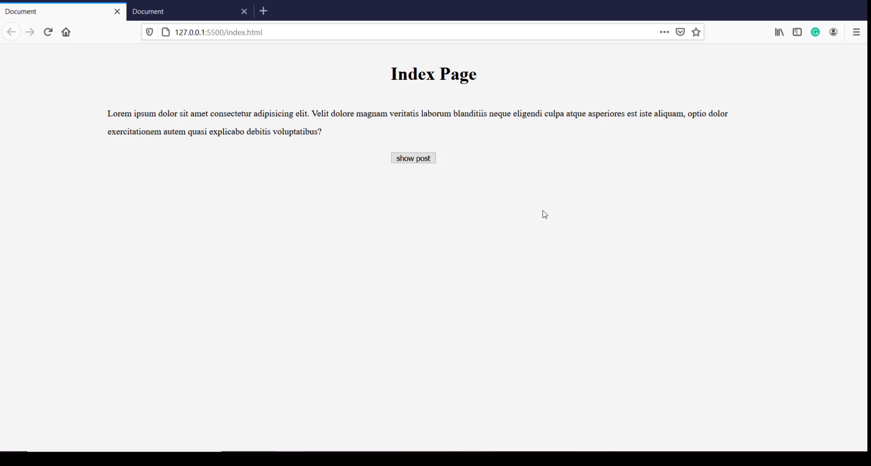
{"action": "left_click", "coordinate": [413, 159]}
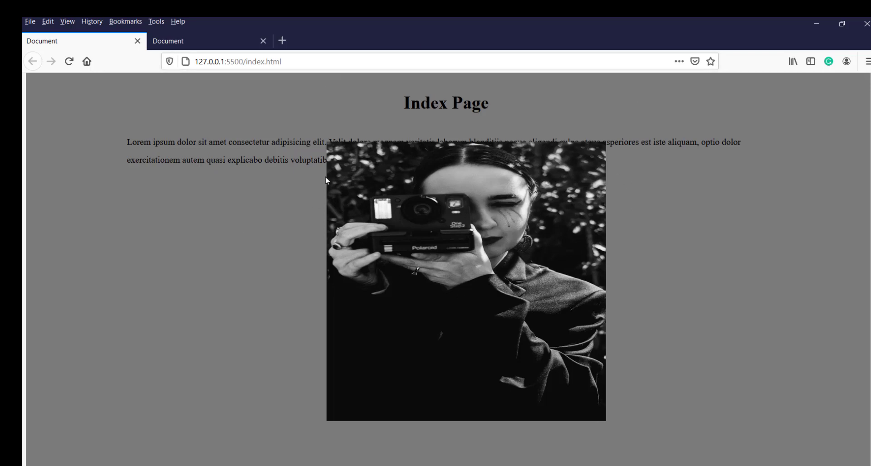
{"action": "key", "text": "alt+Tab"}
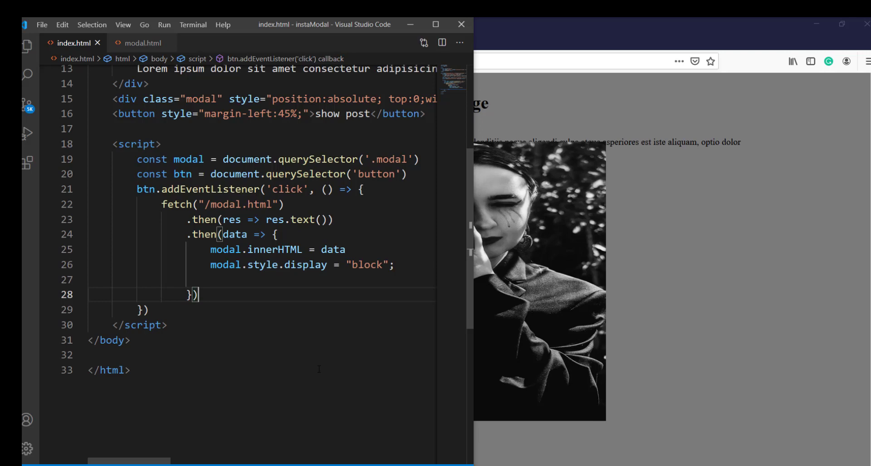
Add history.pushState(null, null, "/modal.html") after the display line and save index.html.
{"action": "left_click", "coordinate": [738, 342]}
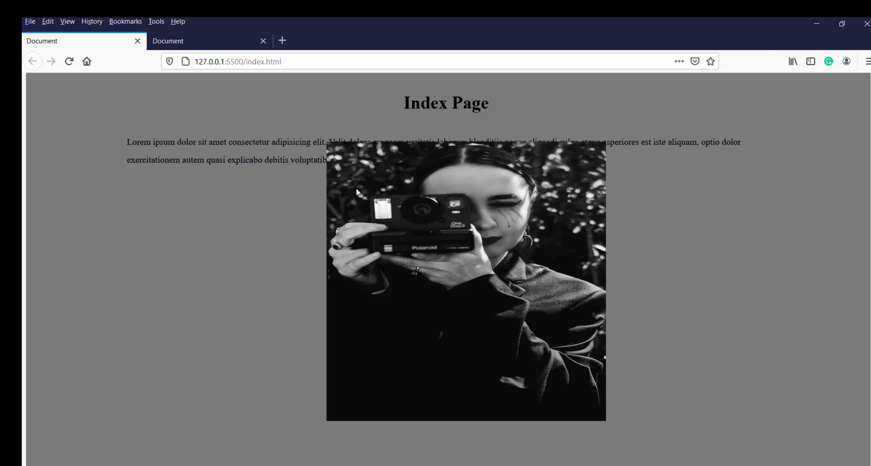
{"action": "key", "text": "alt+Tab"}
{"action": "key", "text": "Return"}
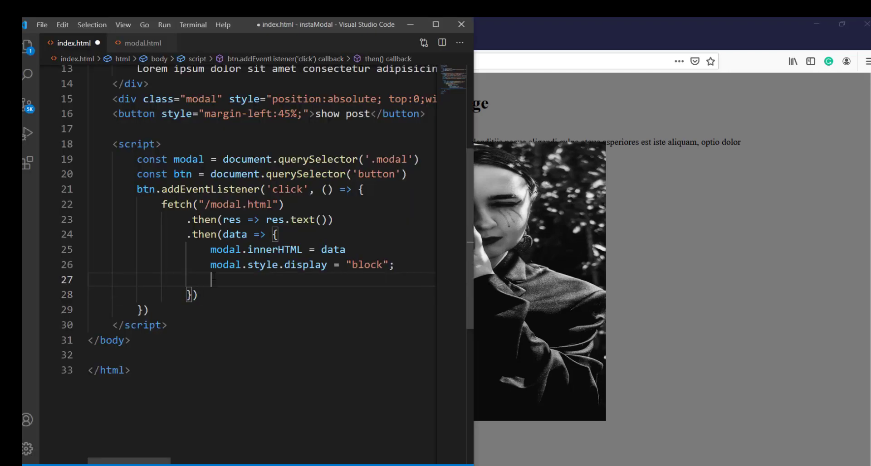
{"action": "type", "text": "hist"}
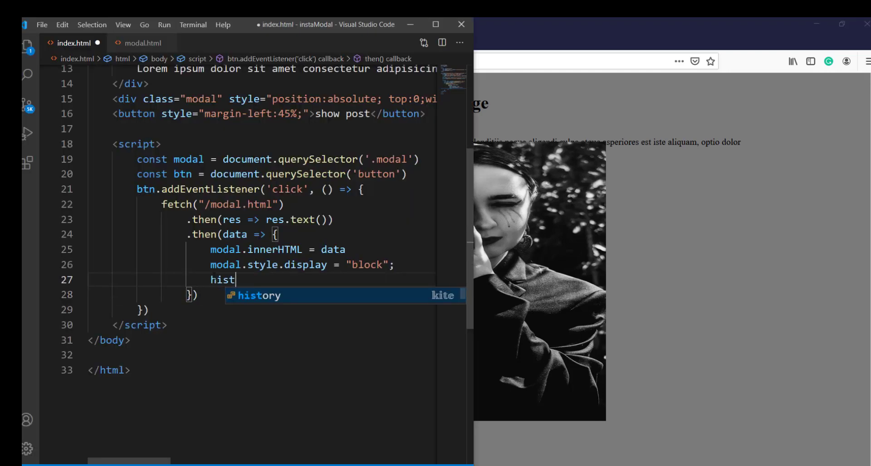
{"action": "type", "text": "ory"}
{"action": "type", "text": ".p"}
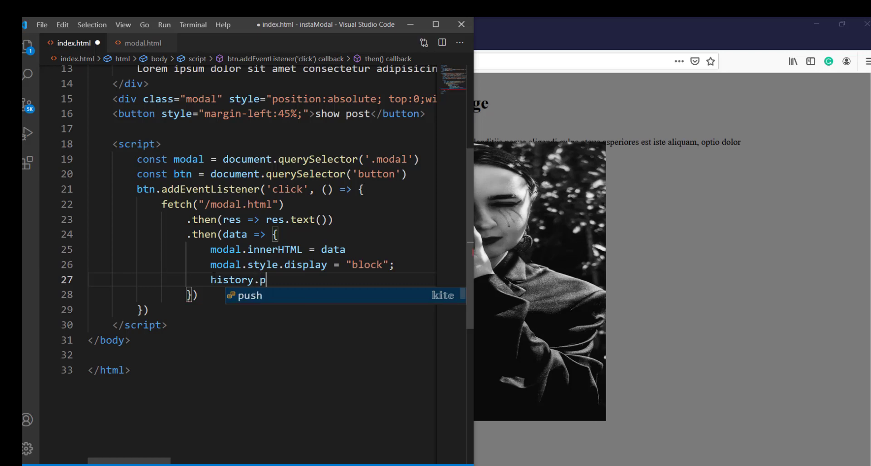
{"action": "type", "text": "ushS"}
{"action": "key", "text": "Tab"}
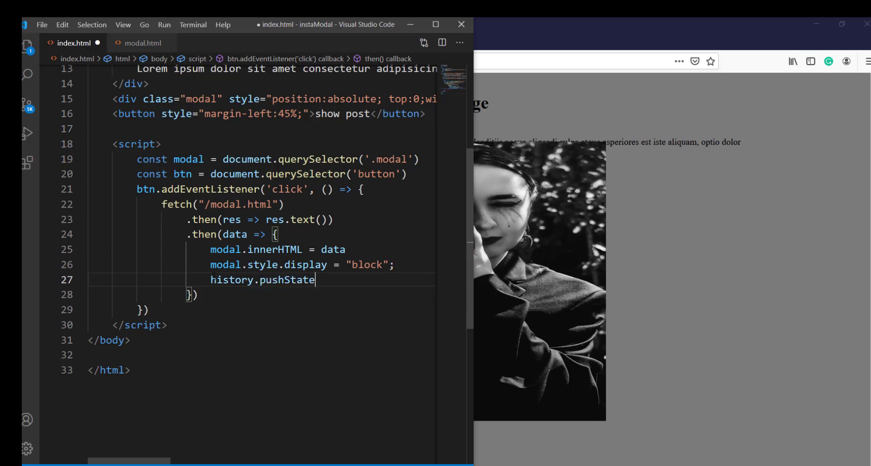
{"action": "type", "text": "("}
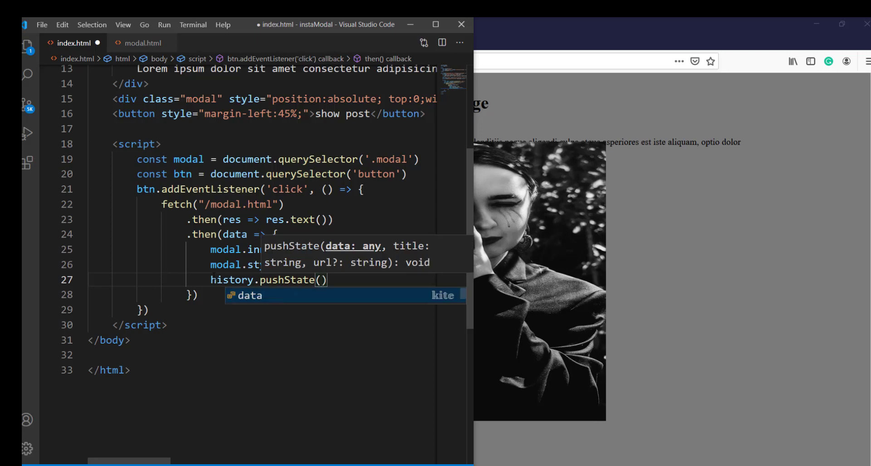
{"action": "type", "text": "nul"}
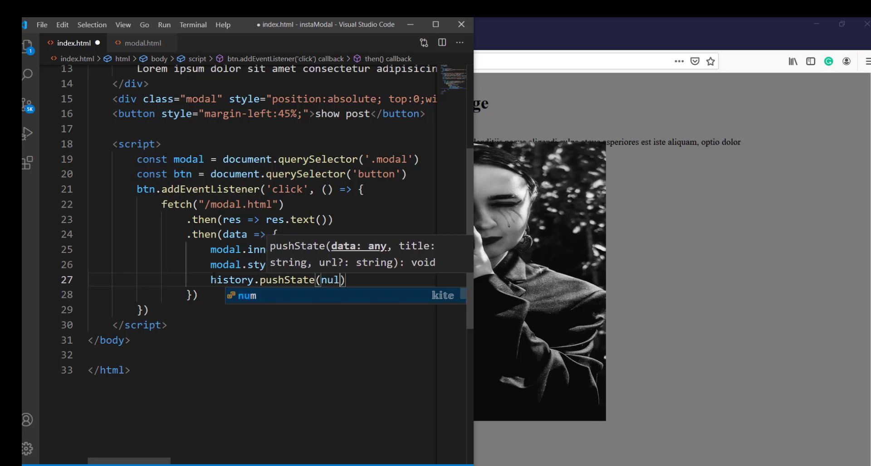
{"action": "type", "text": "l, null, "}
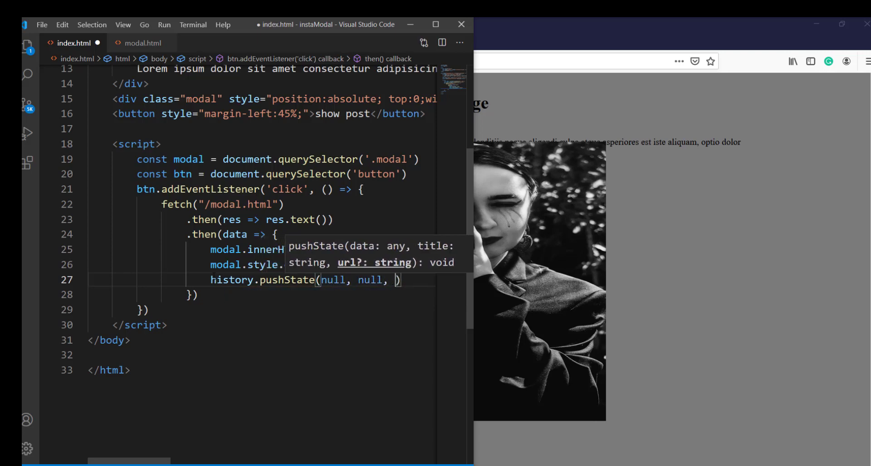
{"action": "type", "text": "\""}
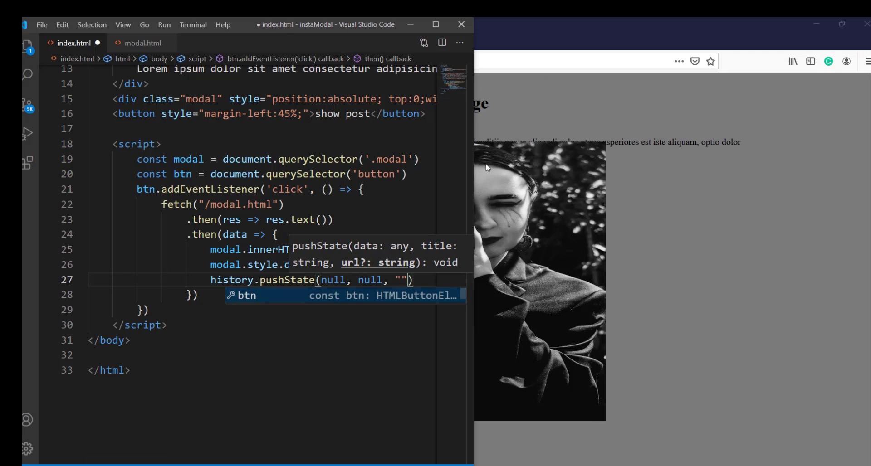
{"action": "type", "text": "/mo"}
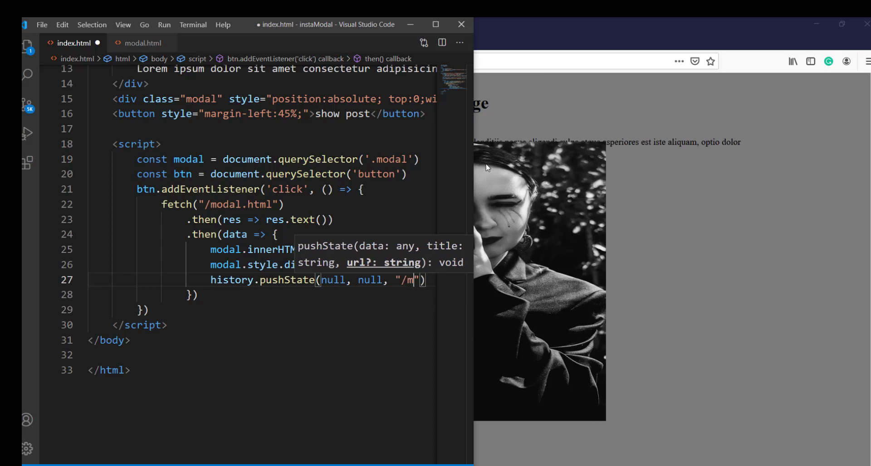
{"action": "type", "text": "da\")"}
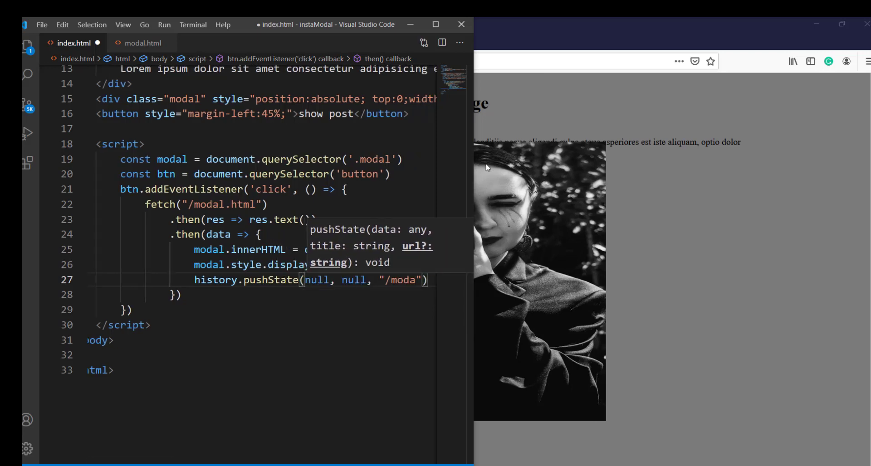
{"action": "type", "text": "l.ht"}
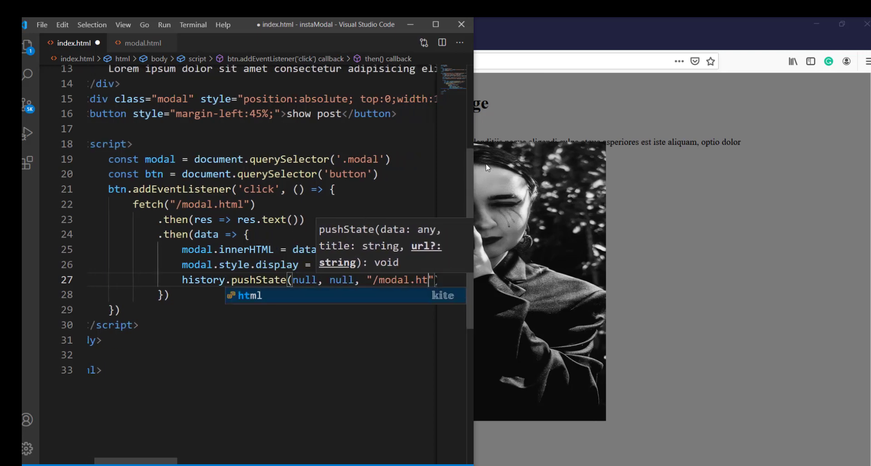
{"action": "type", "text": "ml"}
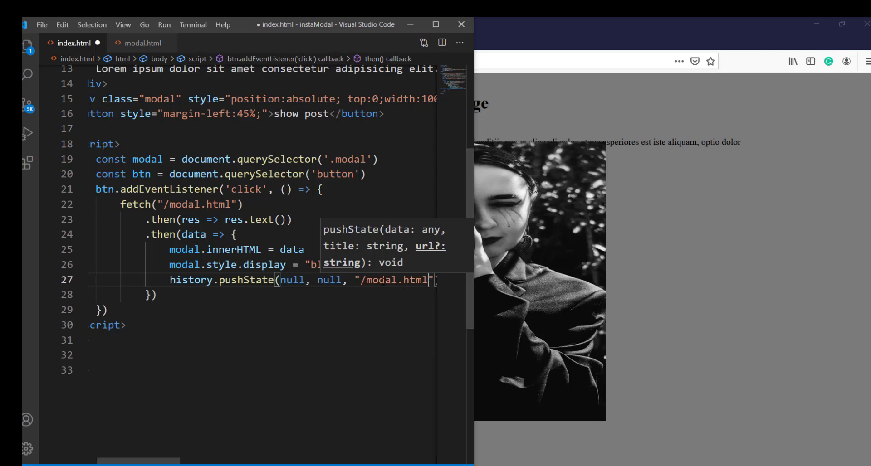
{"action": "key", "text": "ctrl+s"}
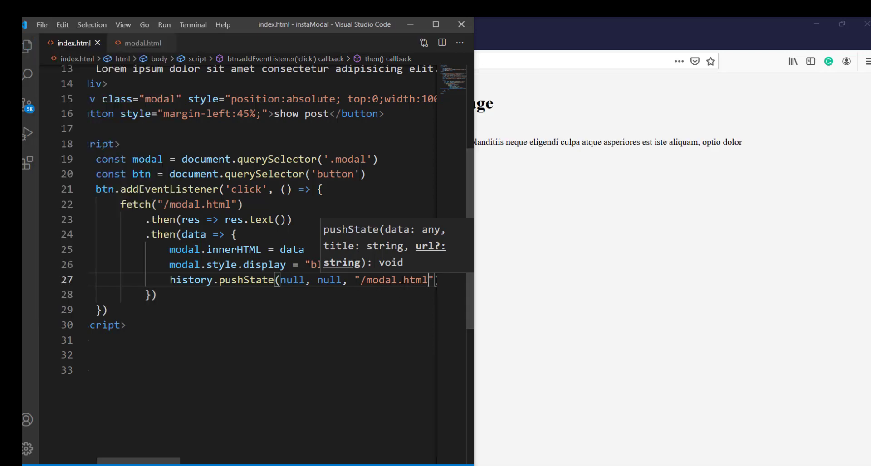
Open the photo modal so the address reads /modal.html, then go back to index.html.
{"action": "left_click", "coordinate": [681, 313]}
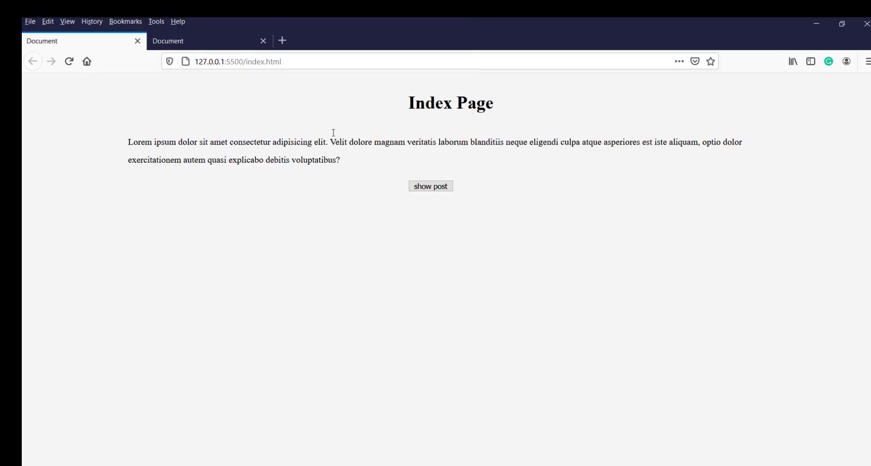
{"action": "left_click", "coordinate": [431, 186]}
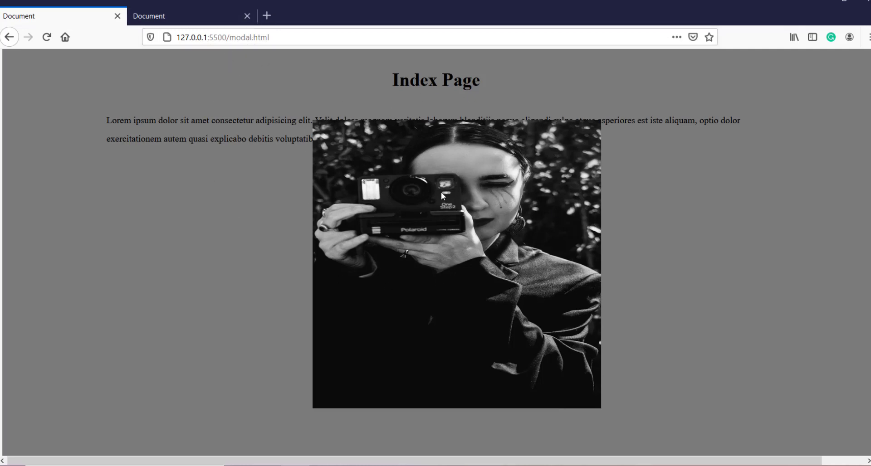
{"action": "key", "text": "alt+Left"}
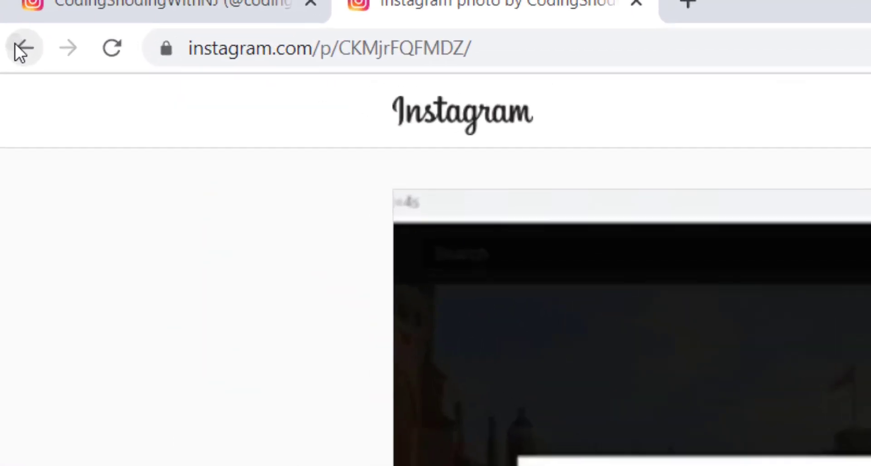
Go back twice to the profile, then load the Instagram post's URL in a new tab.
{"action": "left_click", "coordinate": [10, 21]}
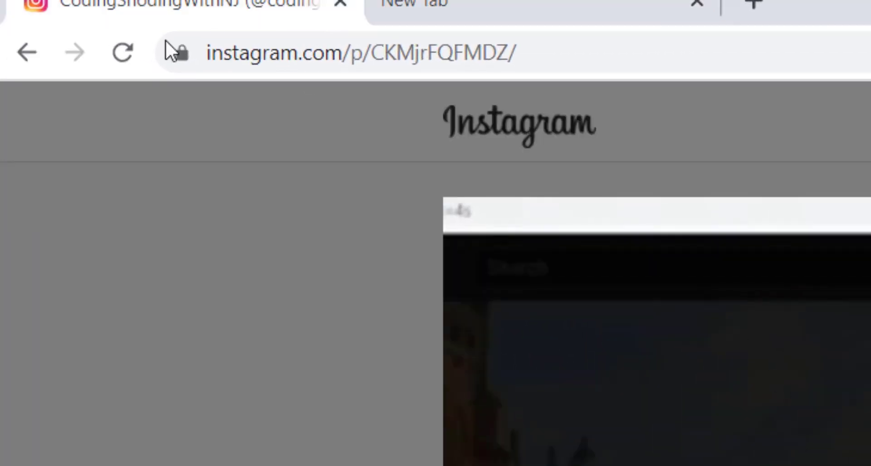
{"action": "left_click", "coordinate": [28, 52]}
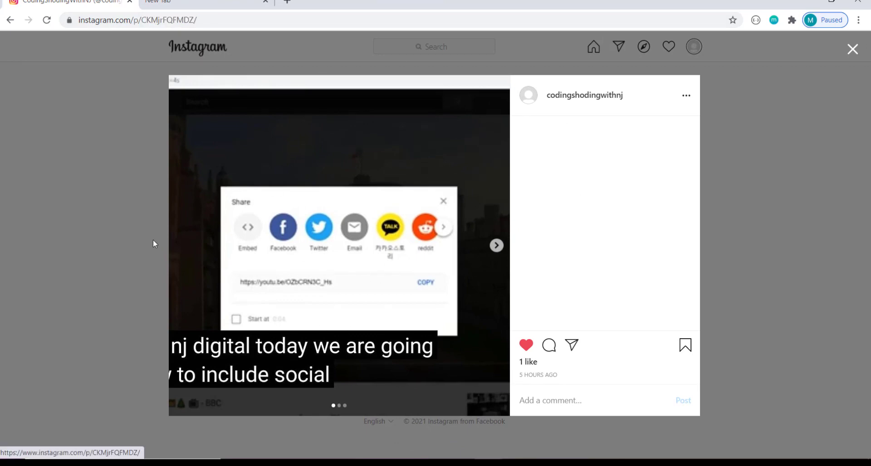
{"action": "left_click", "coordinate": [207, 19]}
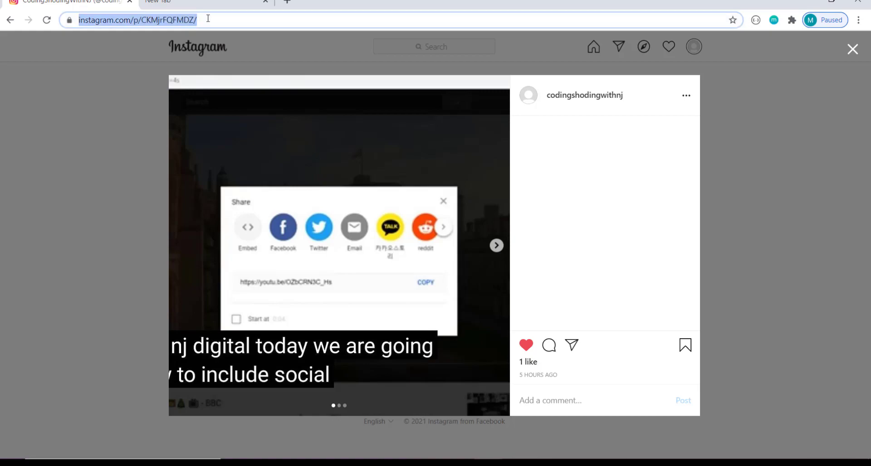
{"action": "left_click", "coordinate": [292, 5]}
{"action": "type", "text": "https://www.instagram.com/p/CKMjrFQFMDZ/"}
{"action": "key", "text": "Return"}
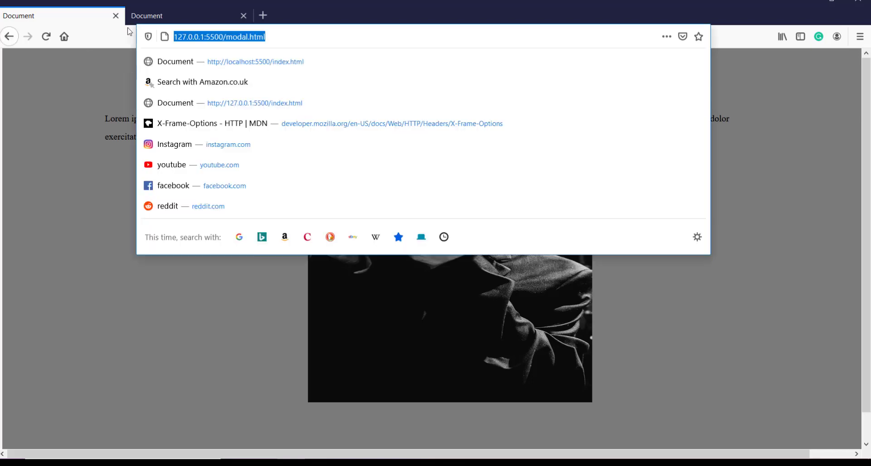
Load /modal.html standalone in a new tab, then return to the Index Page tab.
{"action": "left_click", "coordinate": [263, 16]}
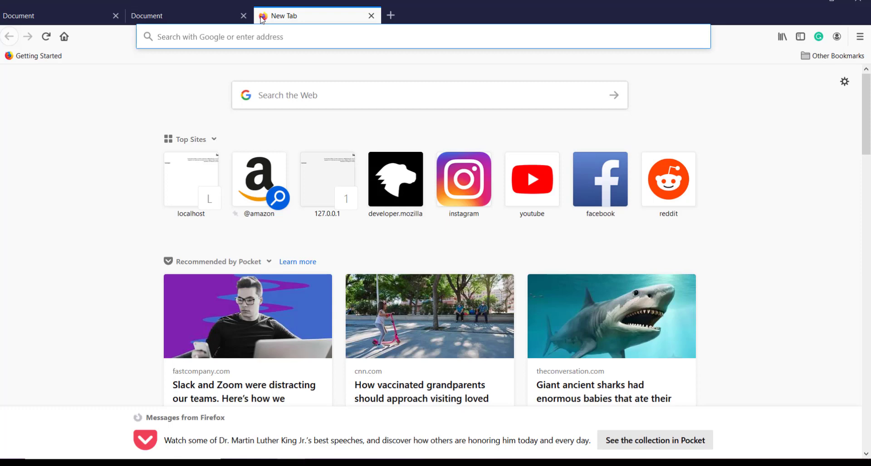
{"action": "type", "text": "http://127.0.0.1:5500/modal.html"}
{"action": "key", "text": "Return"}
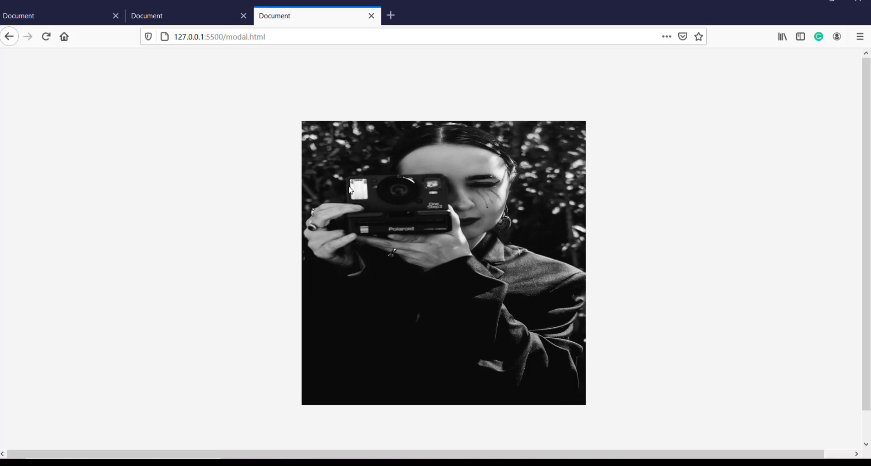
{"action": "left_click", "coordinate": [32, 17]}
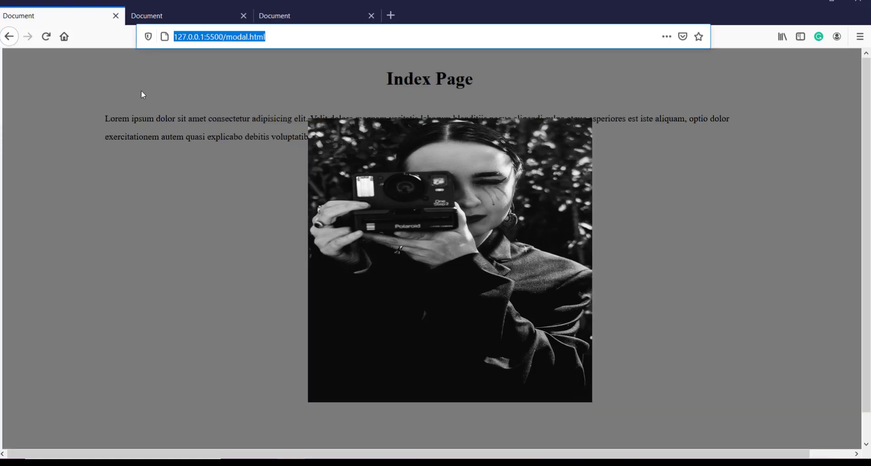